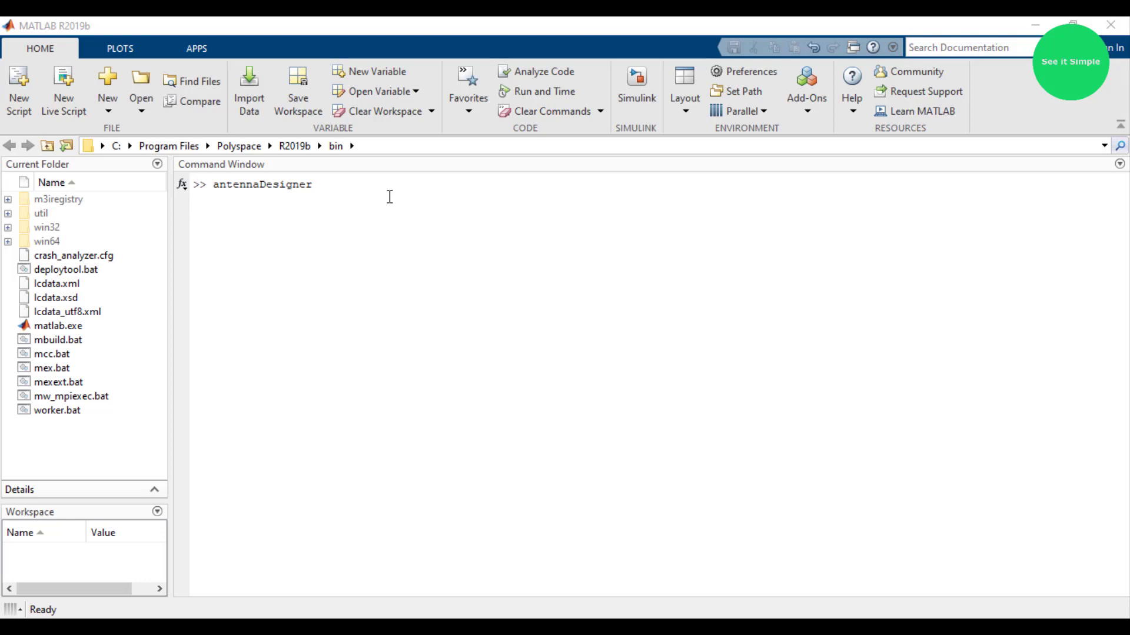
Step: Launch the Antenna Designer app with the antennaDesigner command and maximize its window
{"action": "left_click", "coordinate": [389, 197]}
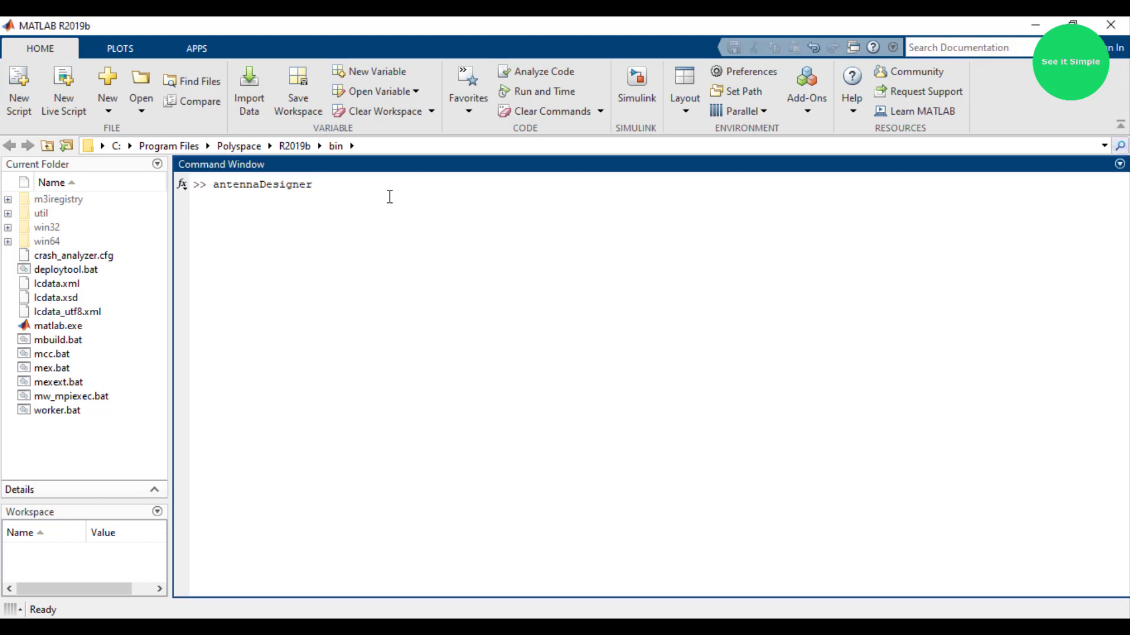
{"action": "key", "text": "Return"}
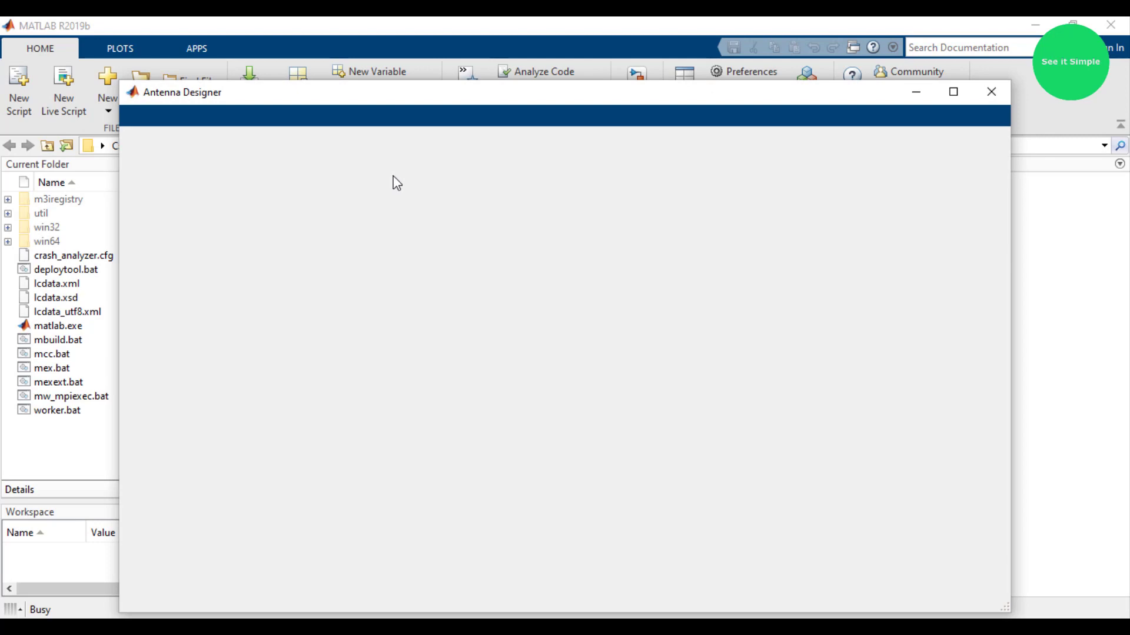
{"action": "left_click", "coordinate": [953, 91]}
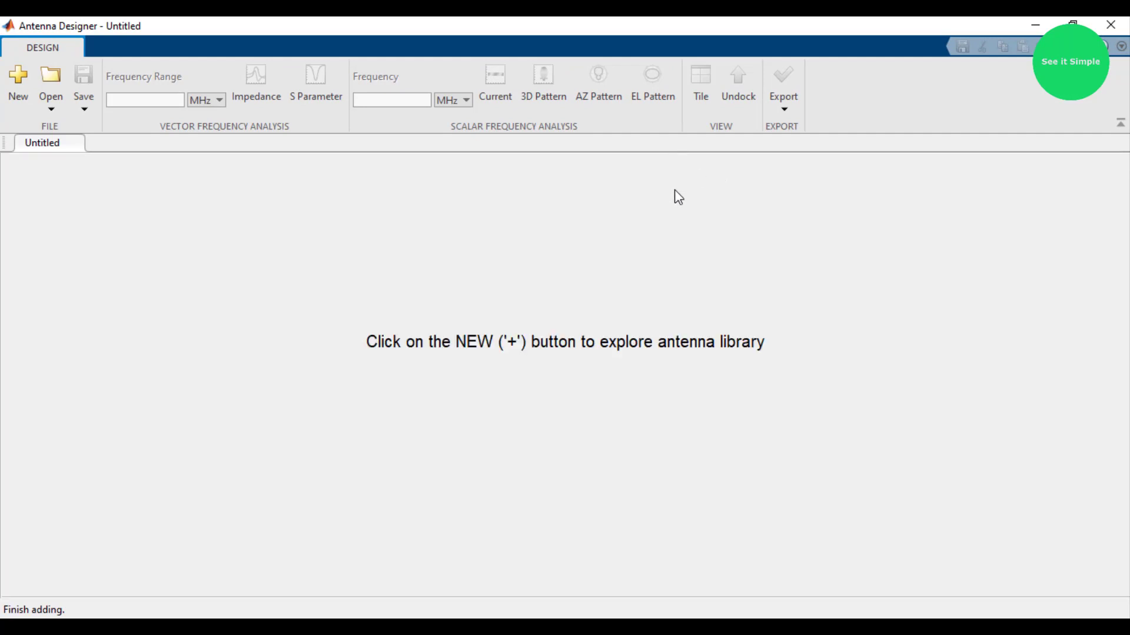
Step: Create a new dipole antenna with no backing structure and accept it into the design
{"action": "left_click", "coordinate": [17, 94]}
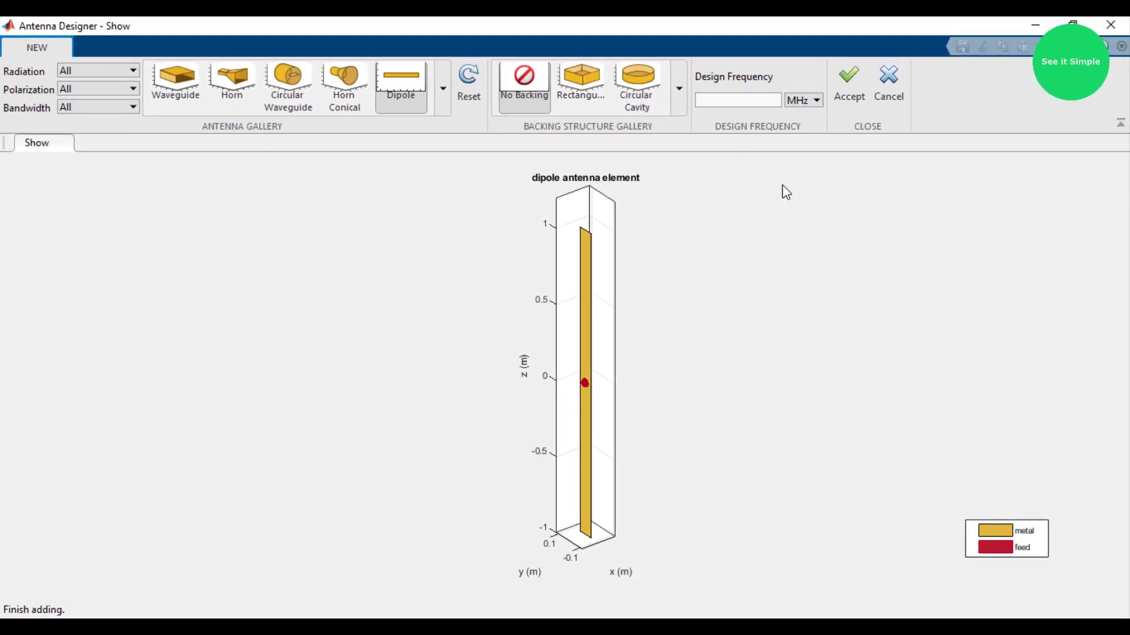
{"action": "left_click", "coordinate": [843, 86]}
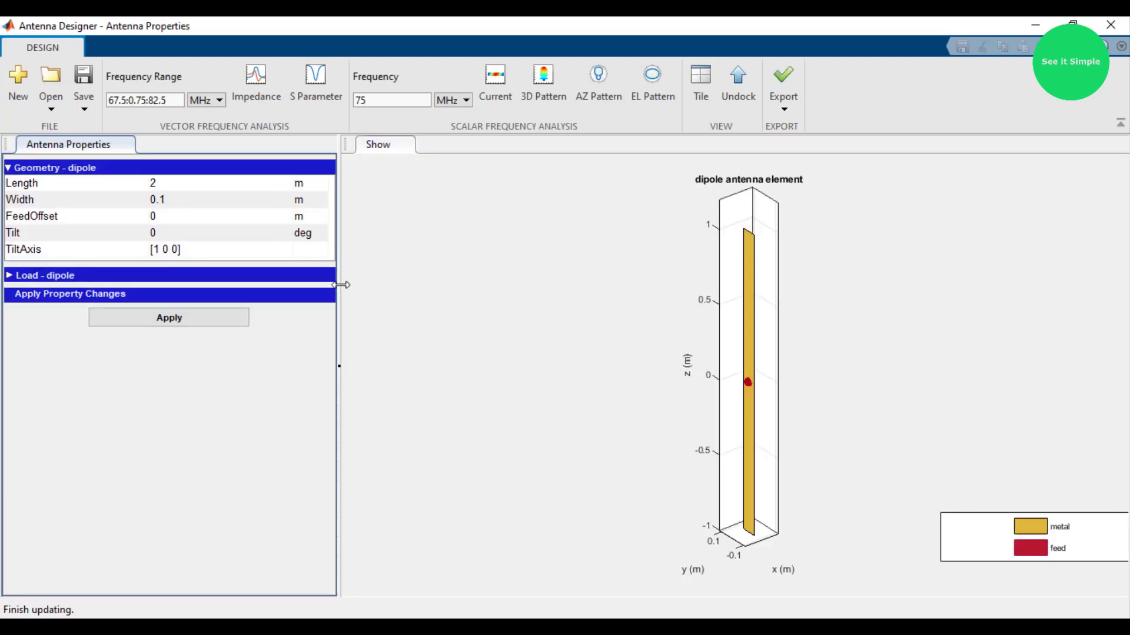
{"action": "mouse_move", "coordinate": [341, 285]}
{"action": "left_mouse_down"}
{"action": "mouse_move", "coordinate": [323, 285]}
{"action": "mouse_move", "coordinate": [343, 285]}
{"action": "left_mouse_up"}
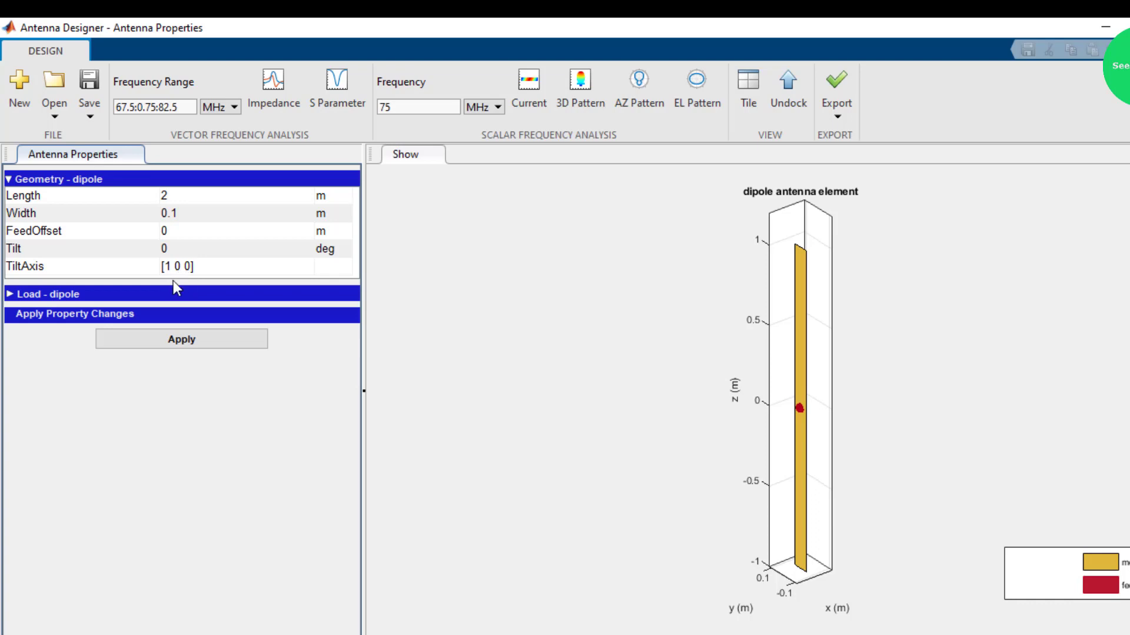
Step: Expand the dipole's load properties, then set the dipole's length to 1 m and apply the change
{"action": "left_click", "coordinate": [9, 294]}
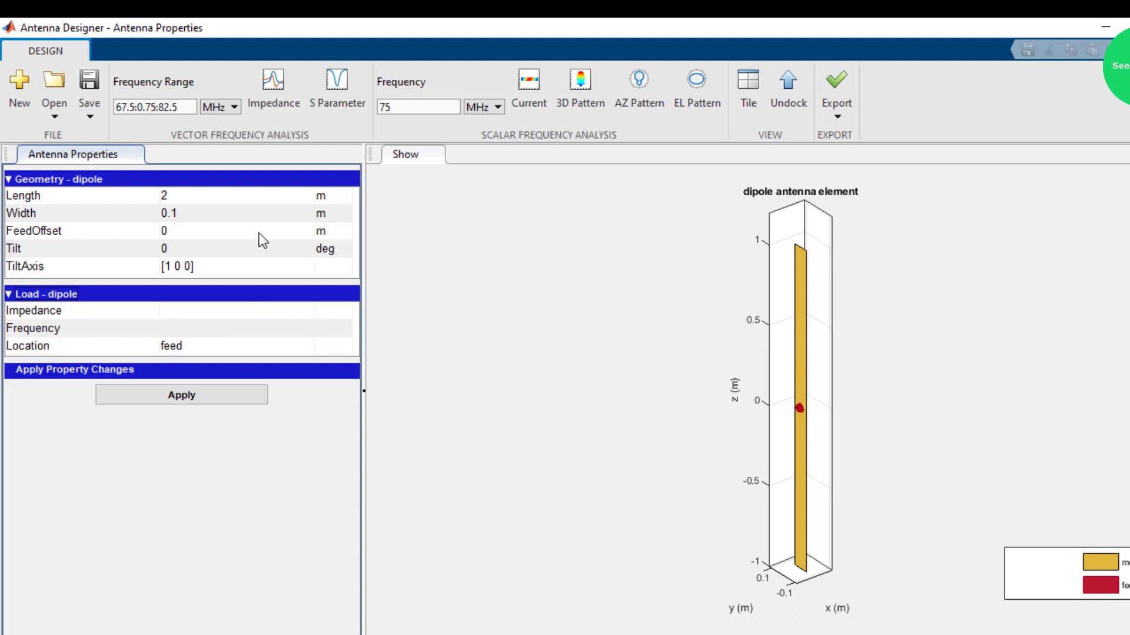
{"action": "double_click", "coordinate": [177, 196]}
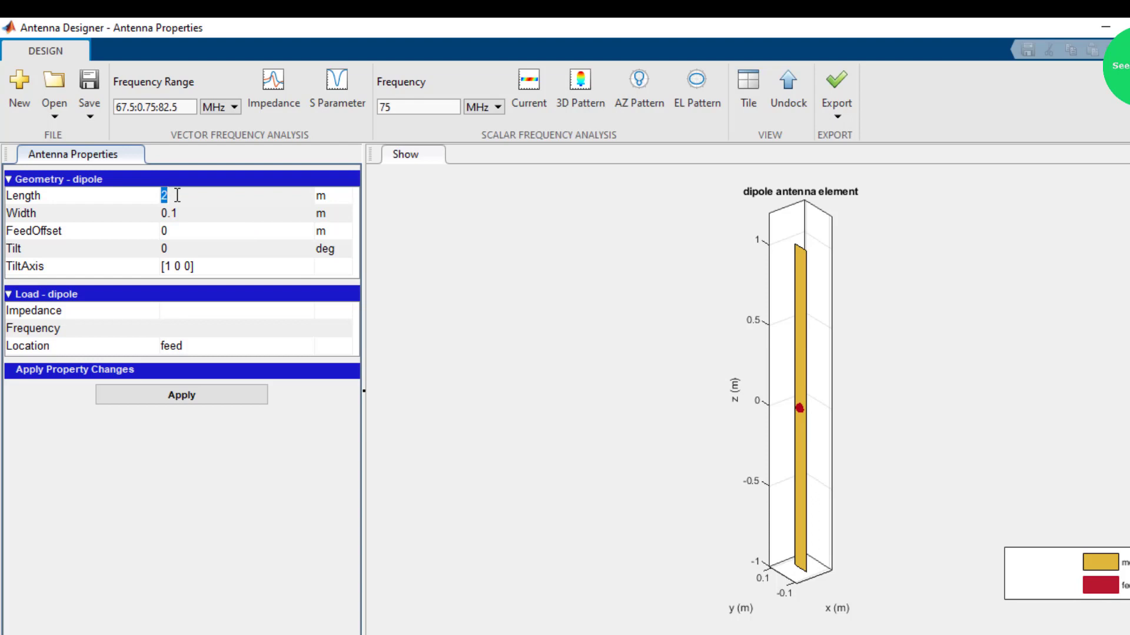
{"action": "type", "text": "1"}
{"action": "left_click", "coordinate": [188, 394]}
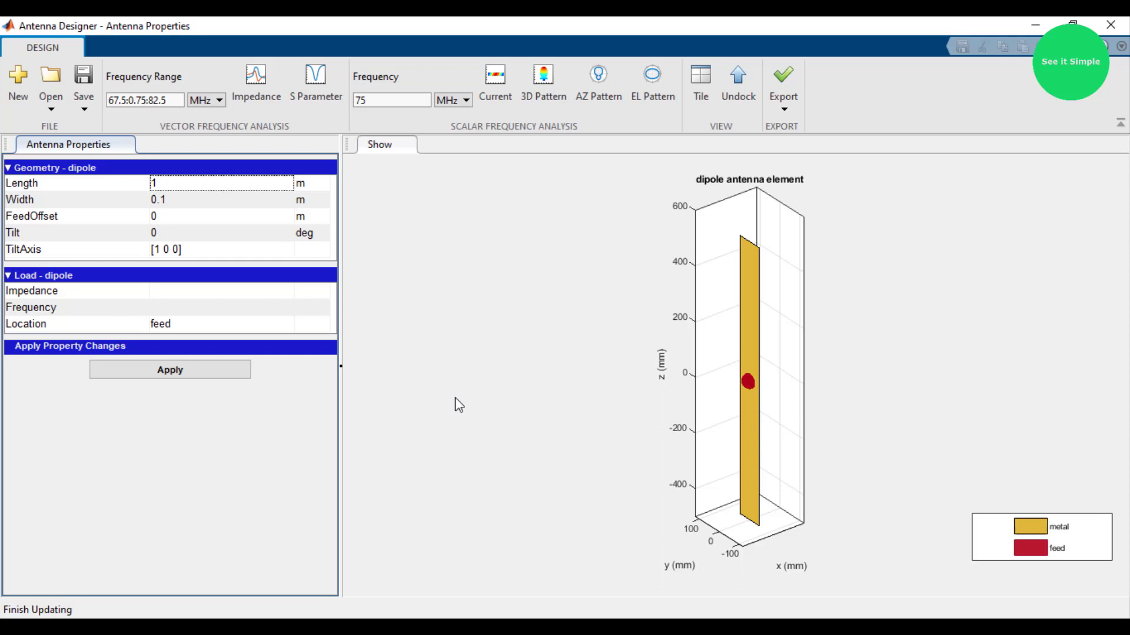
Step: Set the dipole's length to 2 m and update the antenna geometry
{"action": "type", "text": "2"}
{"action": "key", "text": "Return"}
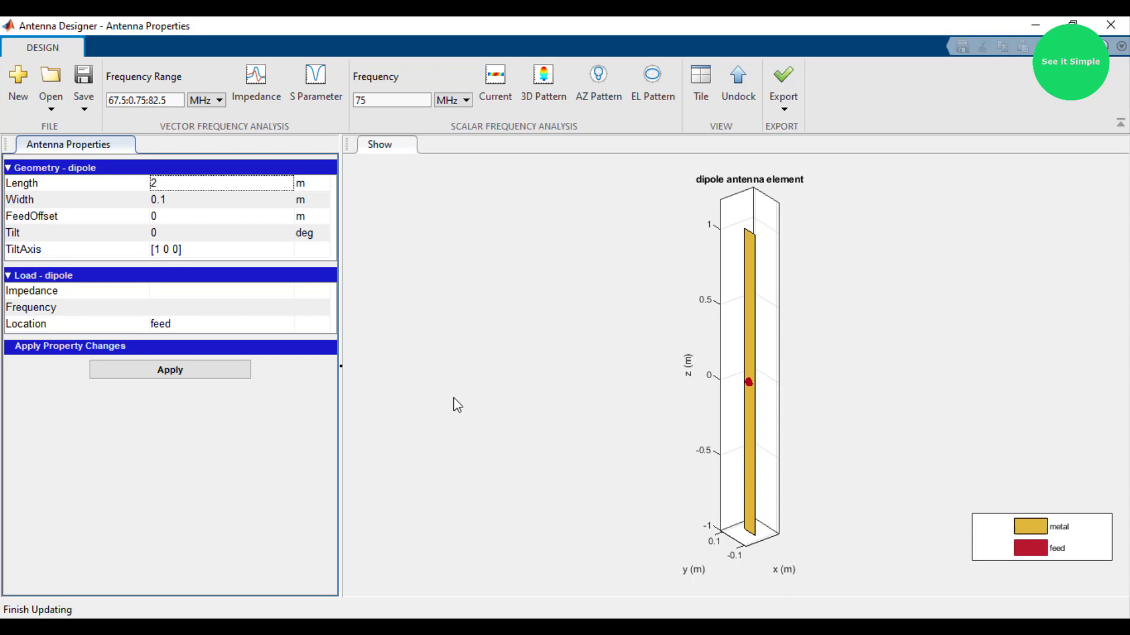
{"action": "left_click", "coordinate": [170, 184]}
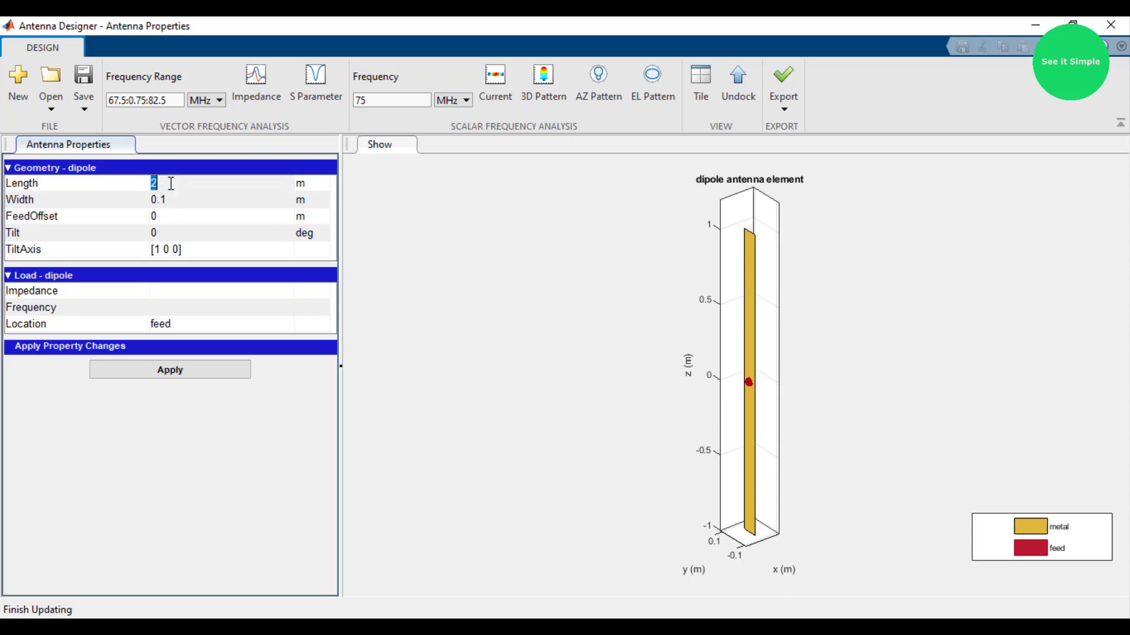
{"action": "left_click", "coordinate": [461, 266]}
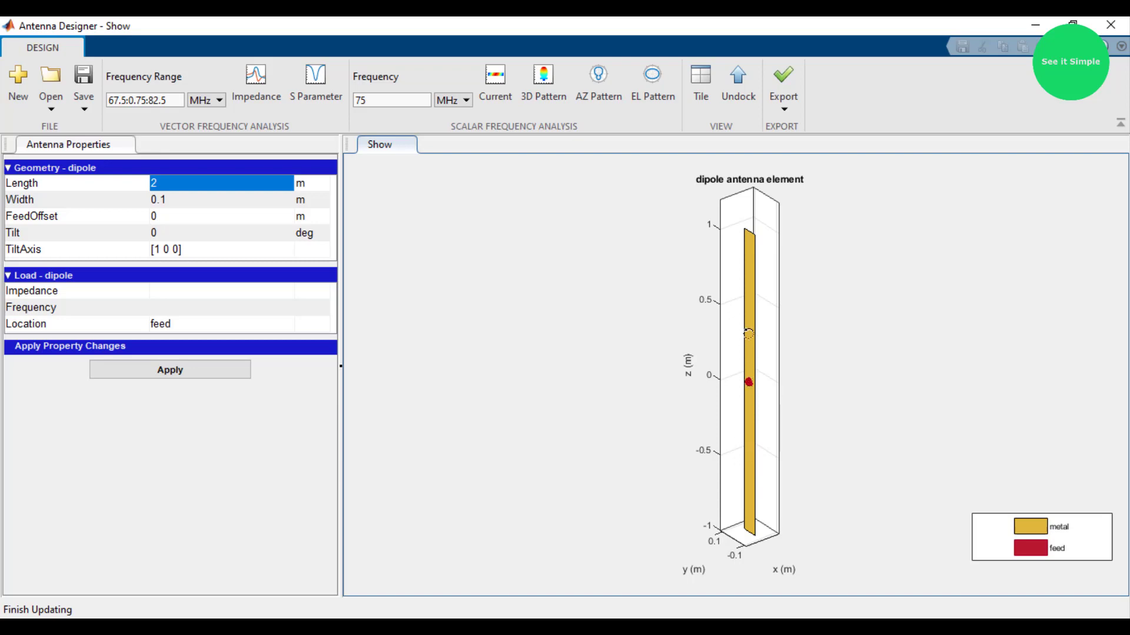
Step: Set the dipole's length to 3 m and apply the change
{"action": "left_click", "coordinate": [168, 184]}
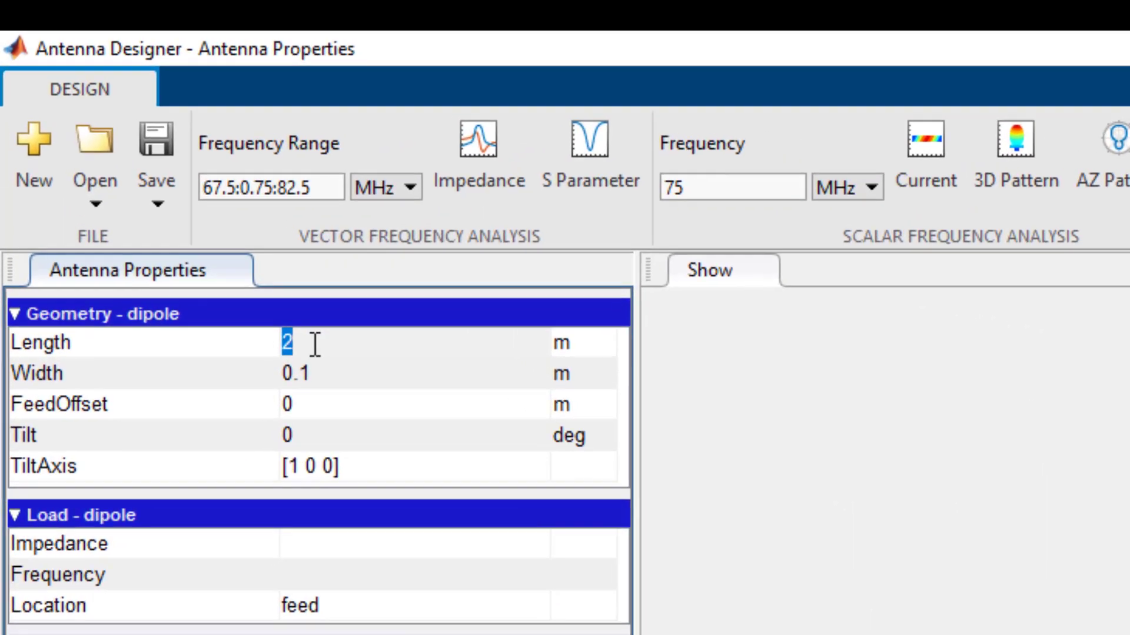
{"action": "type", "text": "3"}
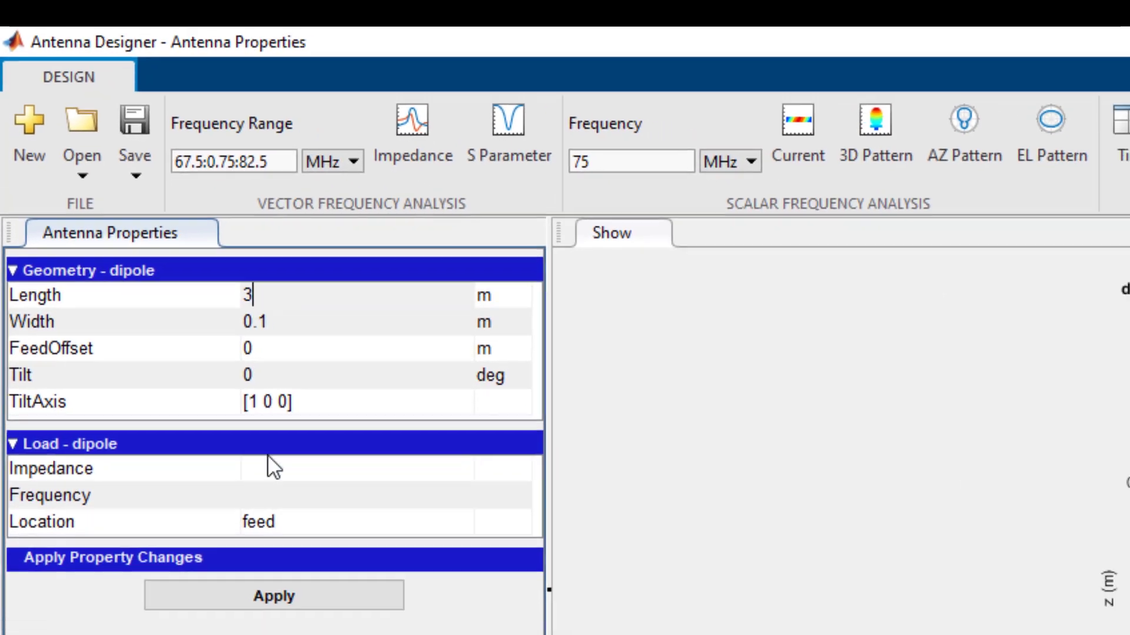
{"action": "left_click", "coordinate": [255, 604]}
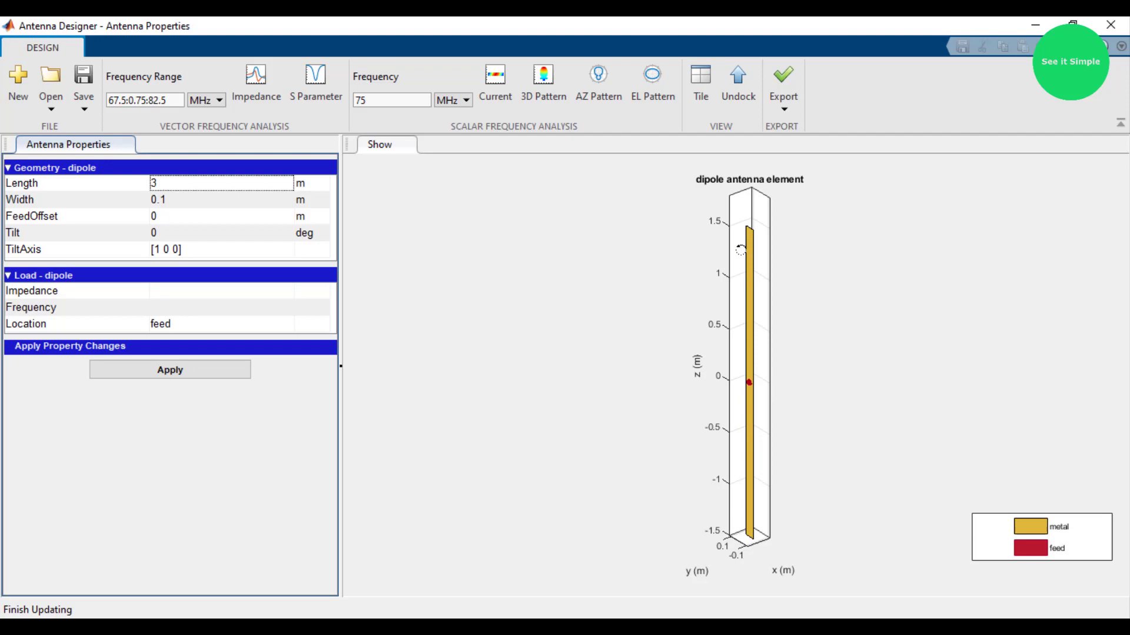
Step: Set the dipole's length to 4 m and apply the change
{"action": "double_click", "coordinate": [182, 185]}
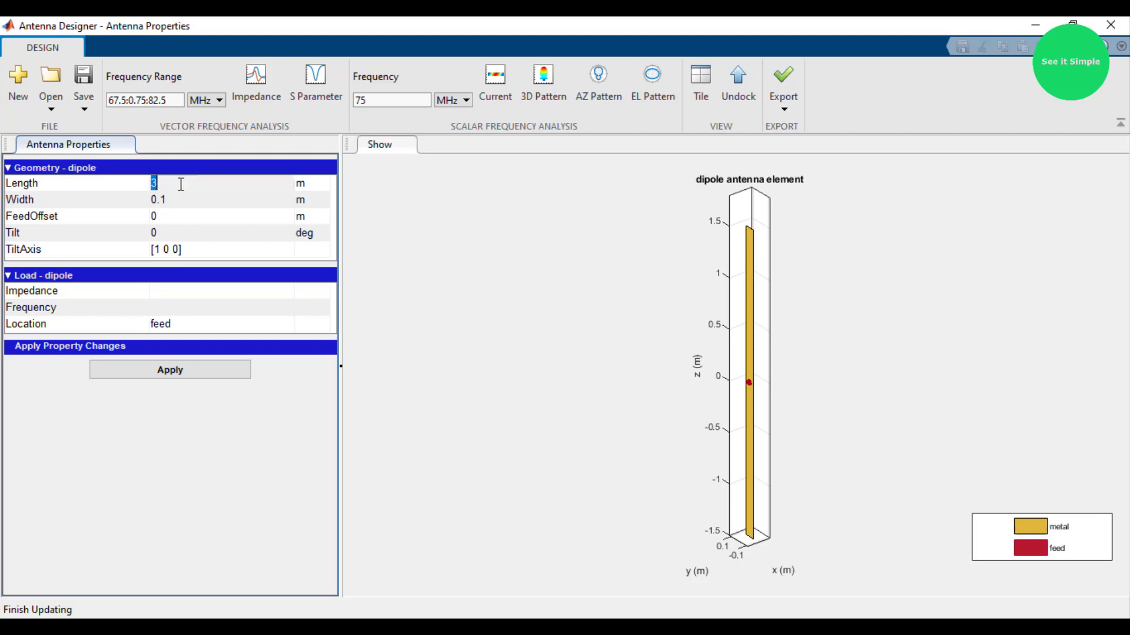
{"action": "type", "text": "4"}
{"action": "left_click", "coordinate": [164, 370]}
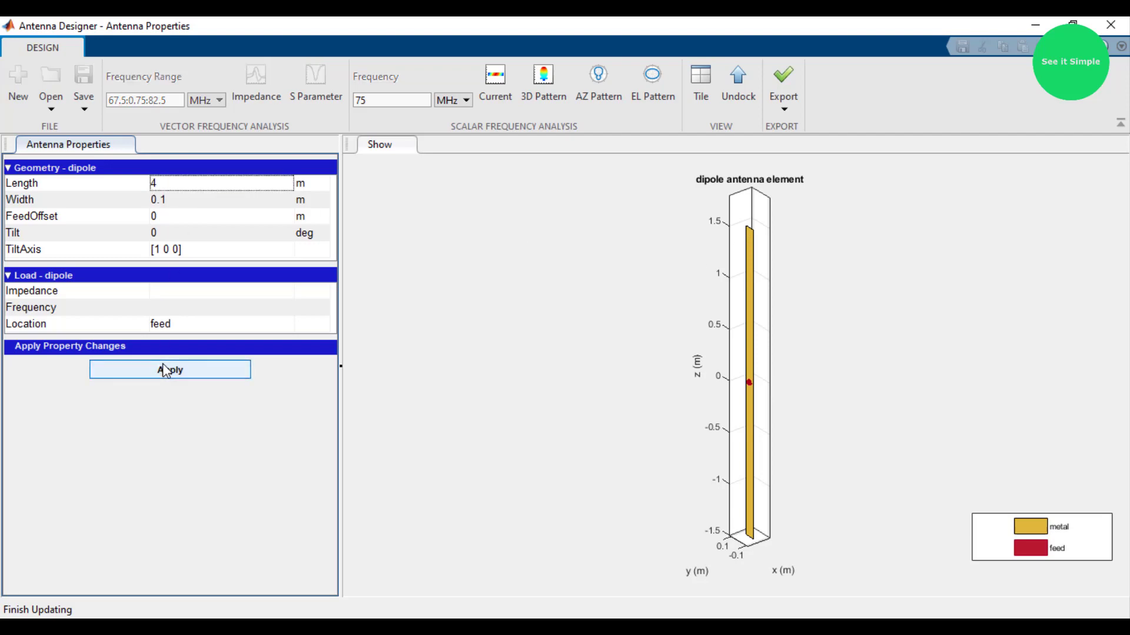
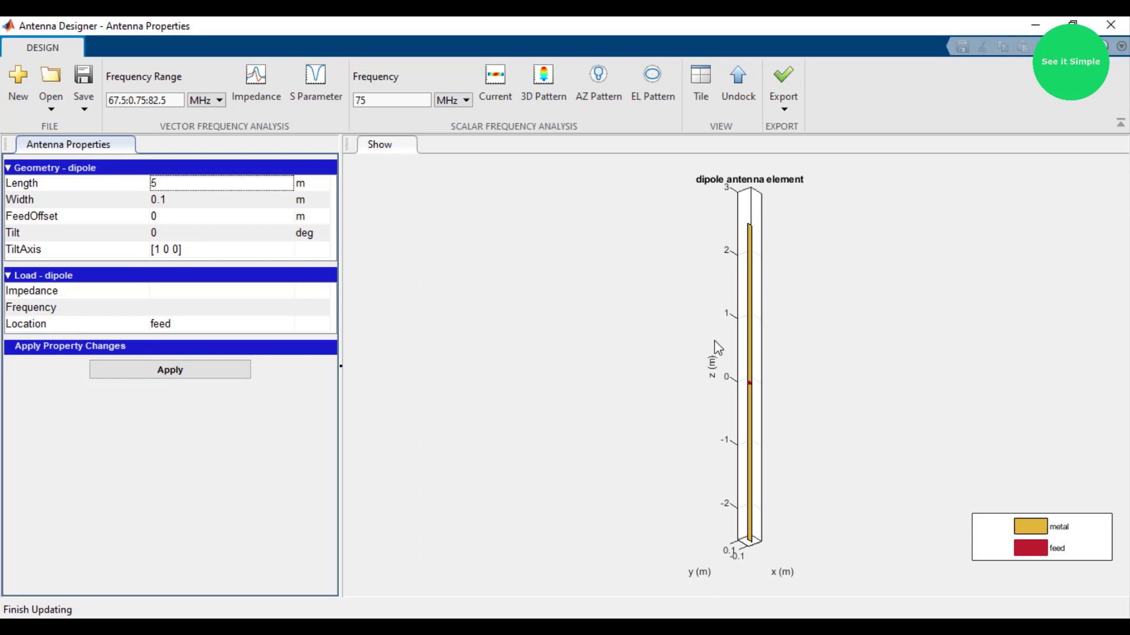
Step: Show the dipole in the X-Z view, then restore the default 3D view
{"action": "right_click", "coordinate": [747, 429]}
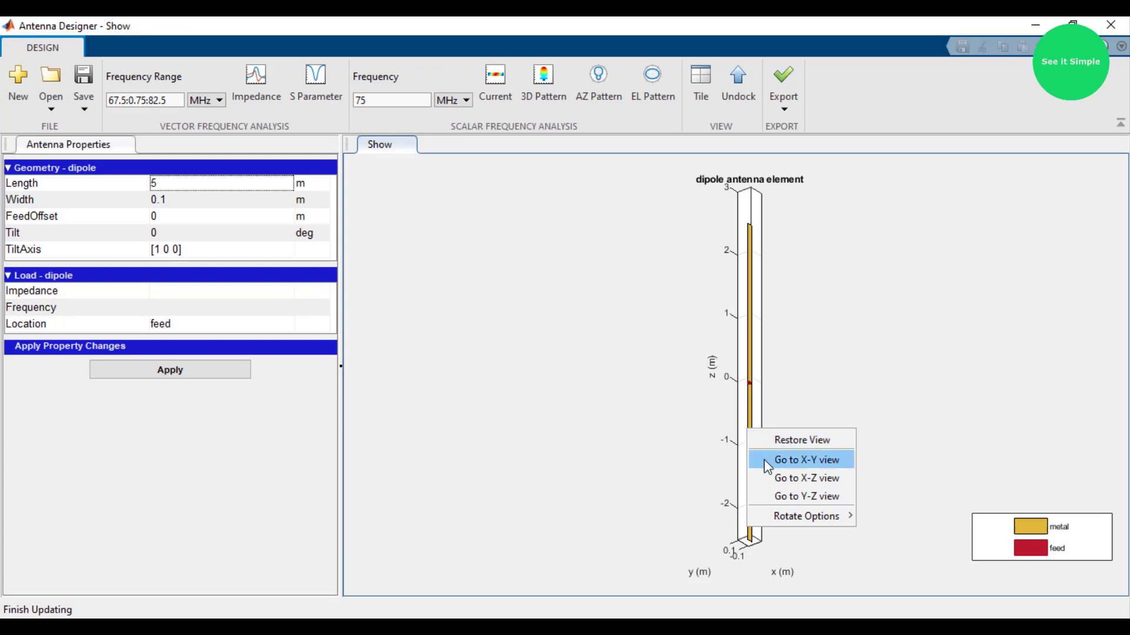
{"action": "left_click", "coordinate": [771, 476]}
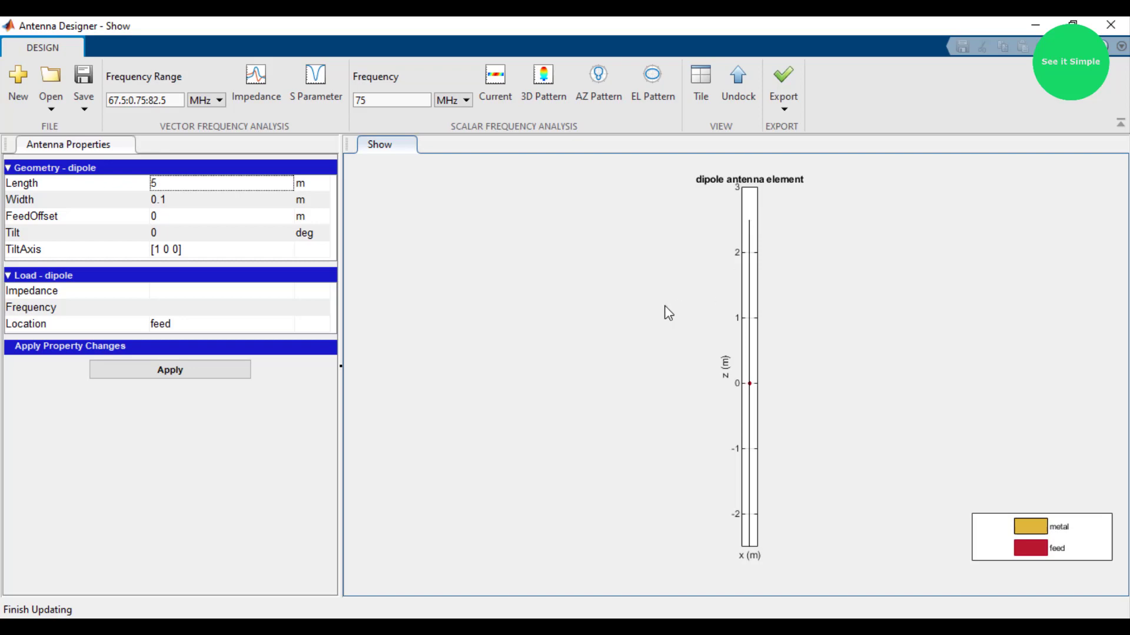
{"action": "right_click", "coordinate": [746, 363]}
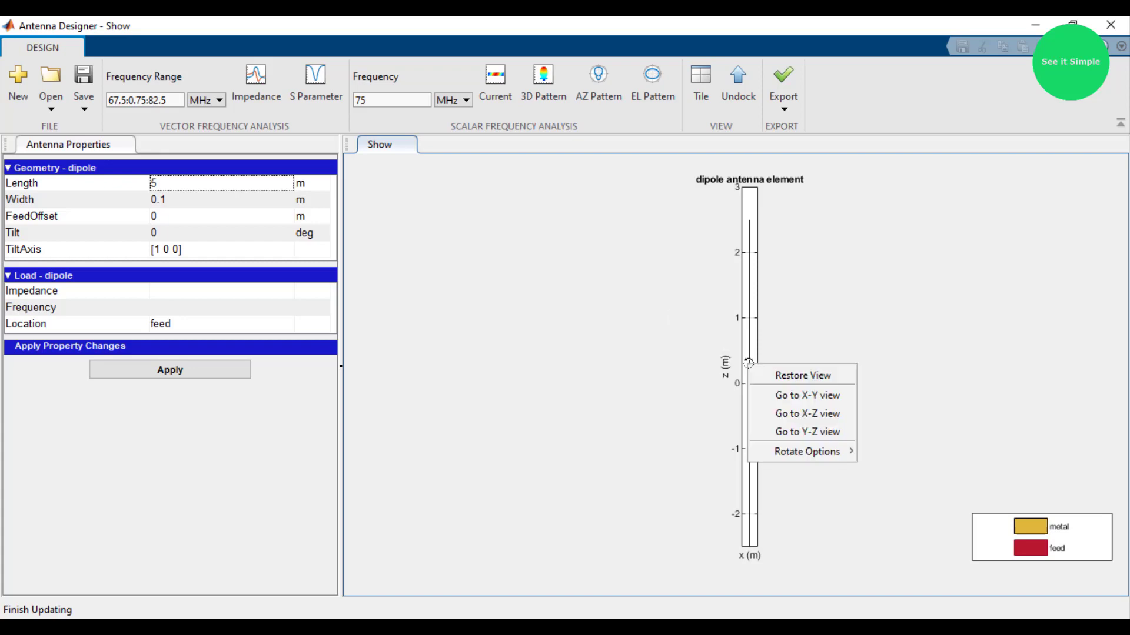
{"action": "left_click", "coordinate": [796, 380]}
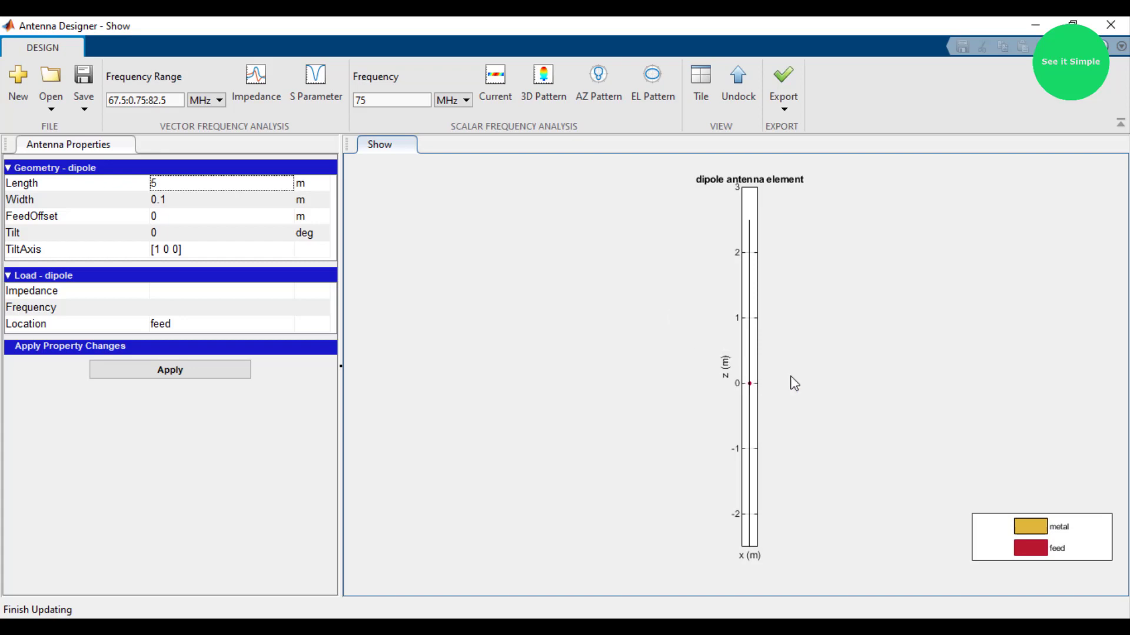
Step: Inspect the dipole in the X-Y, X-Z and Y-Z views in turn
{"action": "right_click", "coordinate": [755, 369]}
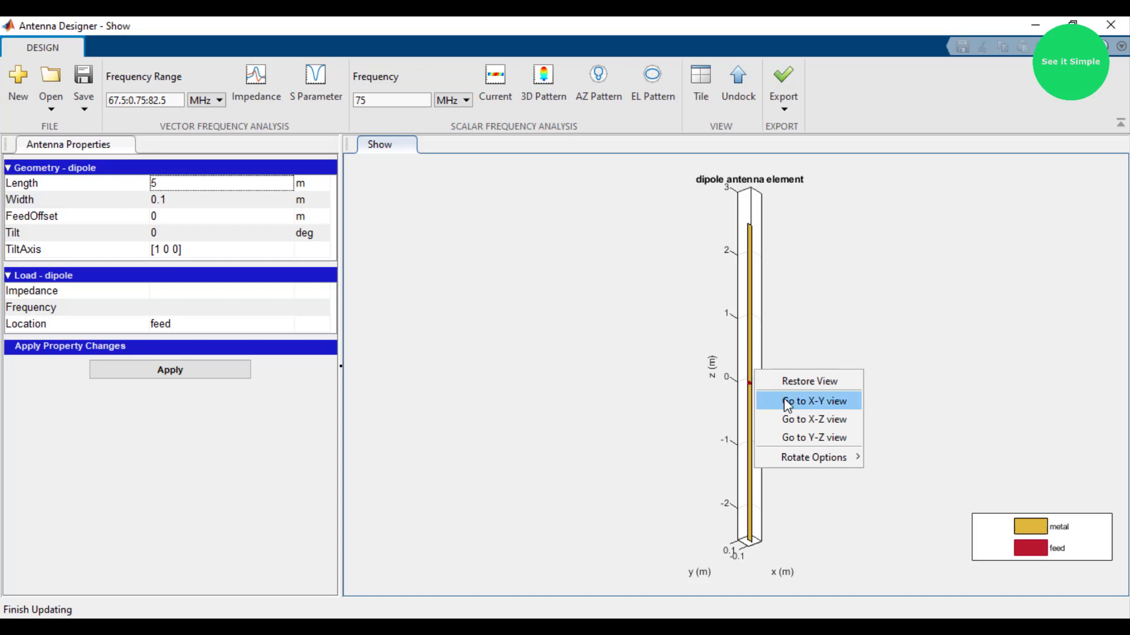
{"action": "left_click", "coordinate": [786, 403]}
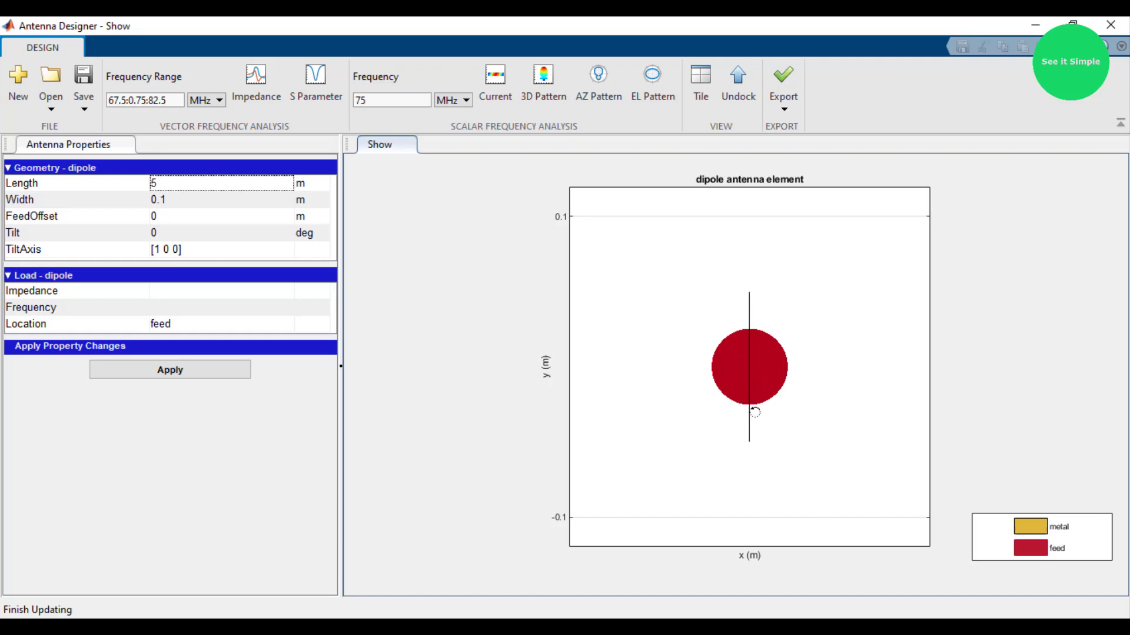
{"action": "right_click", "coordinate": [672, 369]}
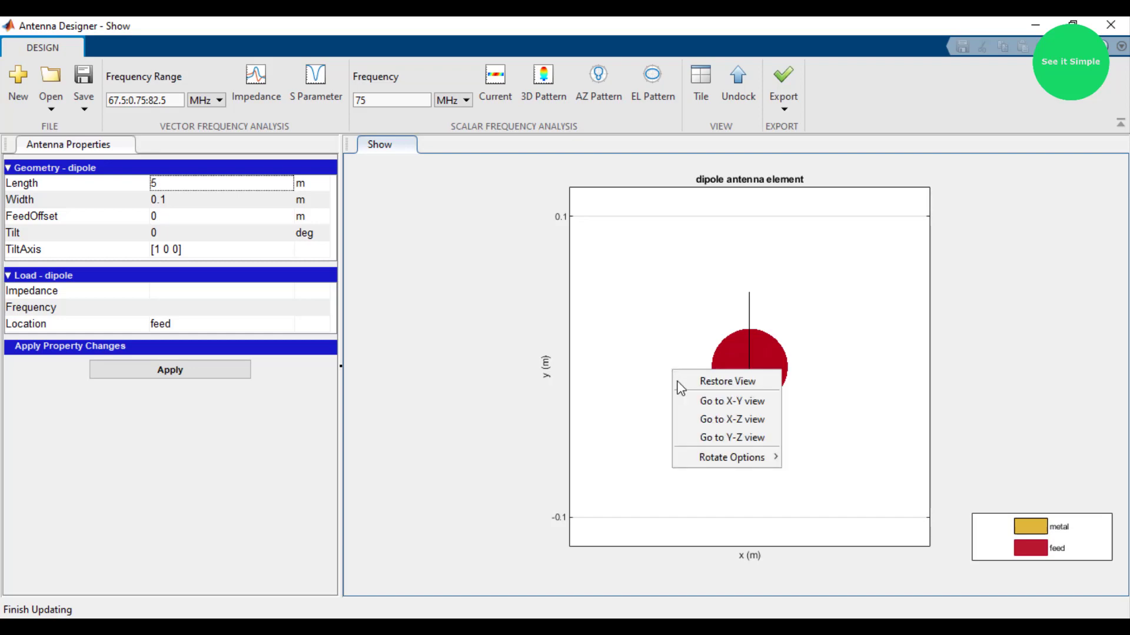
{"action": "left_click", "coordinate": [704, 419]}
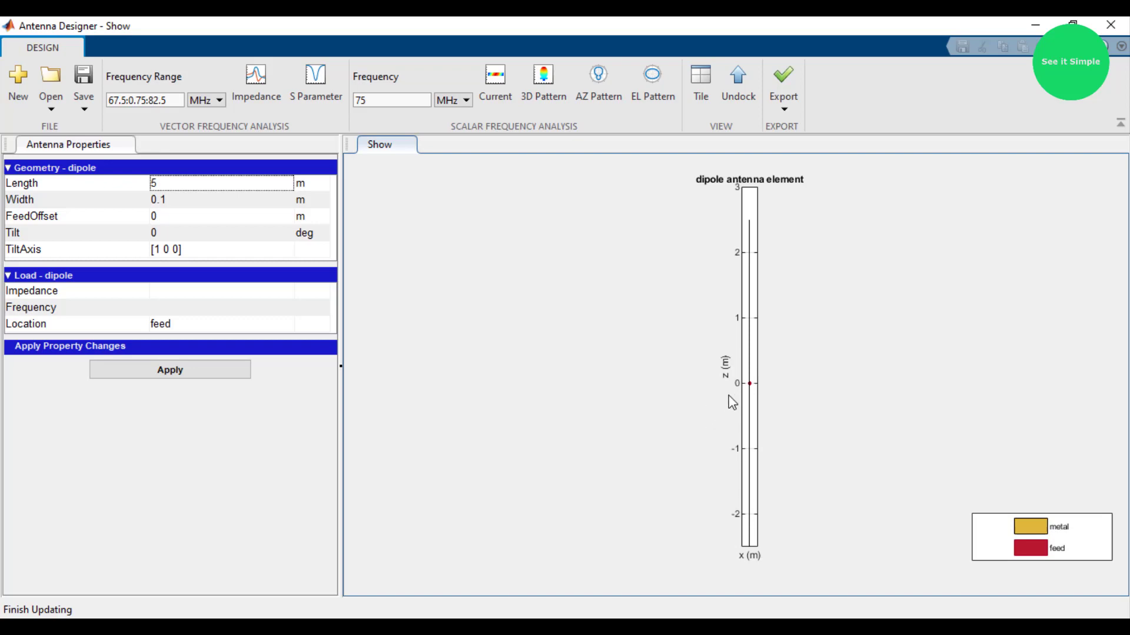
{"action": "right_click", "coordinate": [746, 400]}
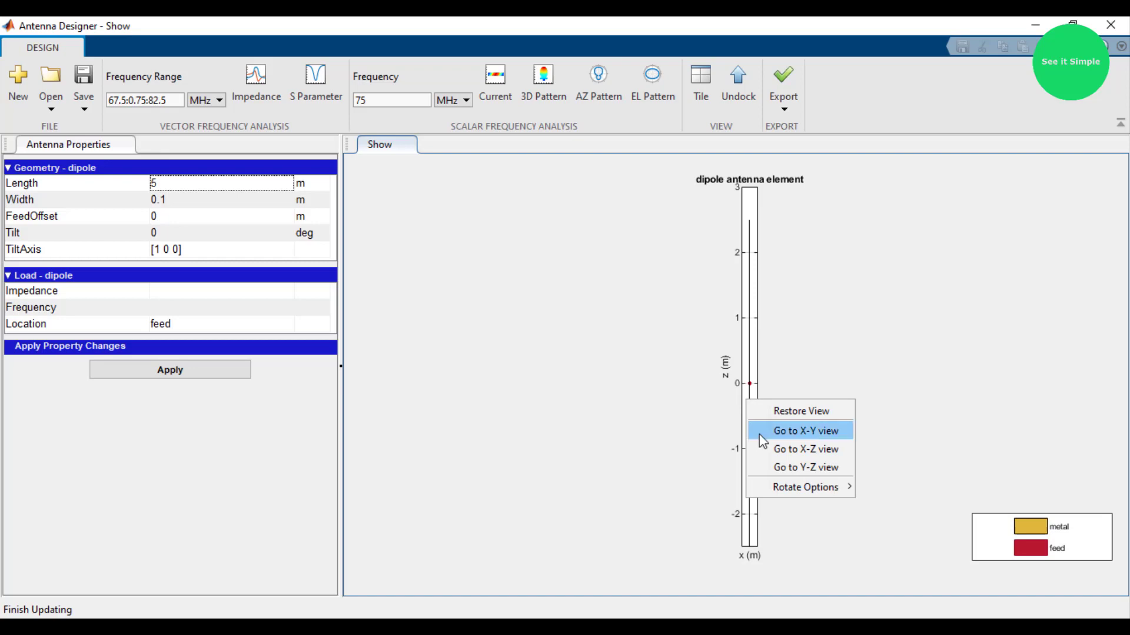
{"action": "left_click", "coordinate": [778, 462]}
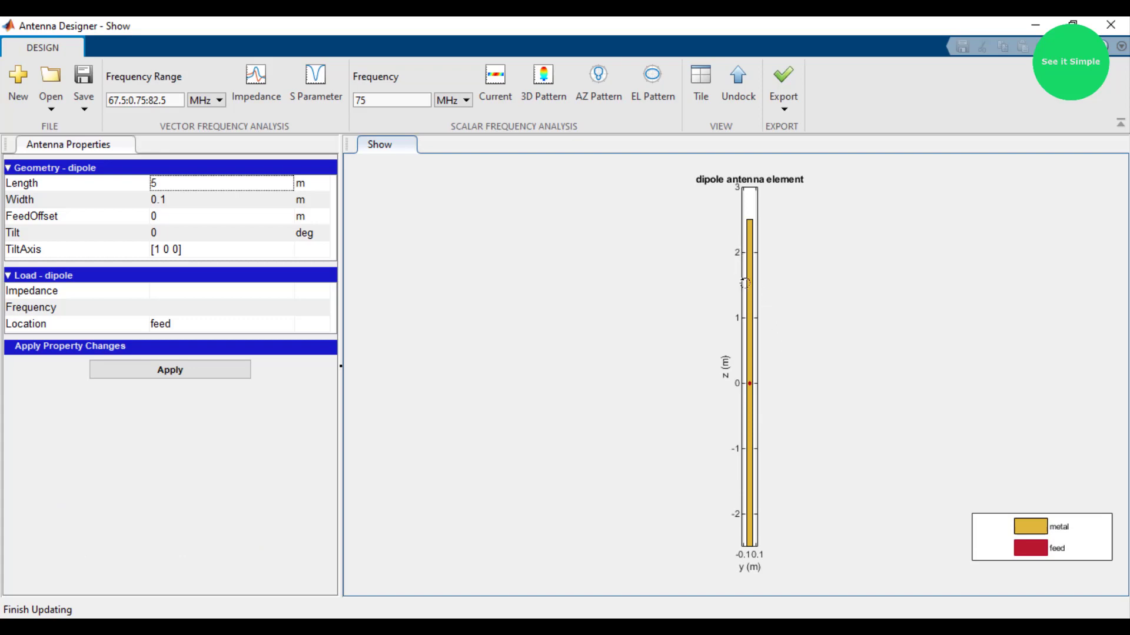
Step: Change the plot's rotation option to Plot Box Rotate
{"action": "right_click", "coordinate": [751, 291]}
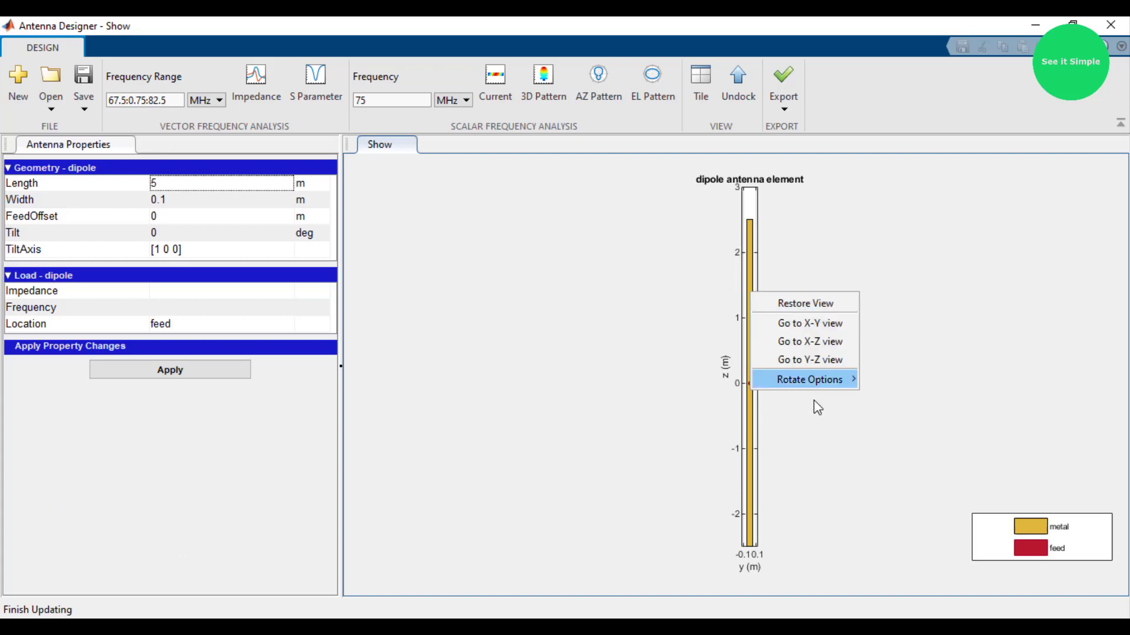
{"action": "mouse_move", "coordinate": [824, 381]}
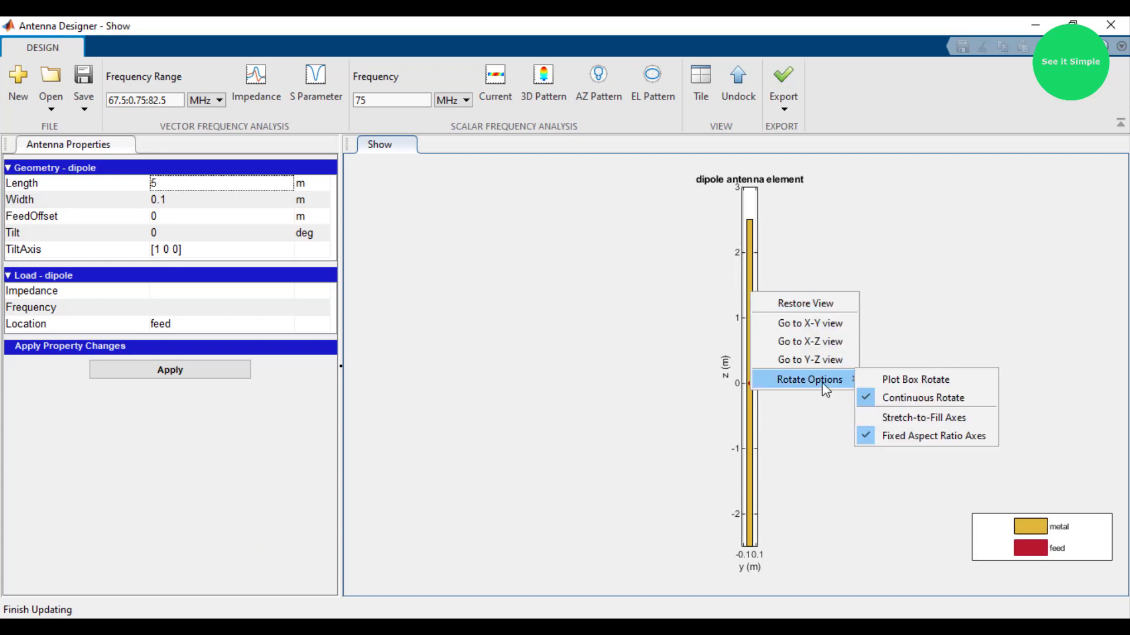
{"action": "left_click", "coordinate": [893, 385]}
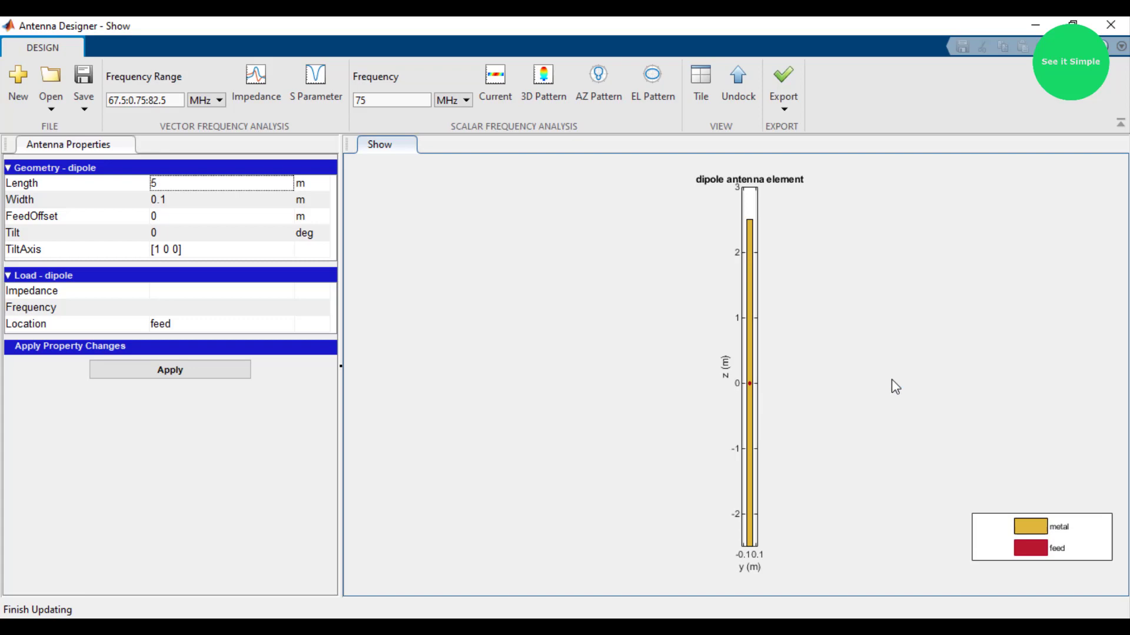
Step: Restore the default 3D view, look at the dipole in the X-Y view and restore the default view again
{"action": "right_click", "coordinate": [757, 348]}
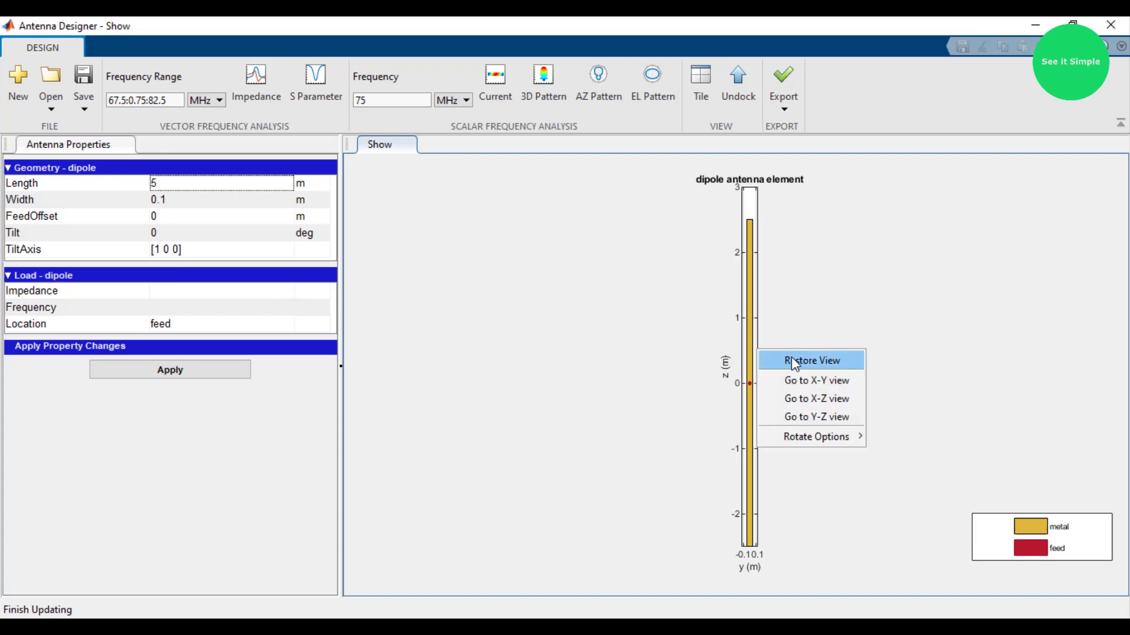
{"action": "left_click", "coordinate": [794, 360]}
{"action": "right_click", "coordinate": [758, 359]}
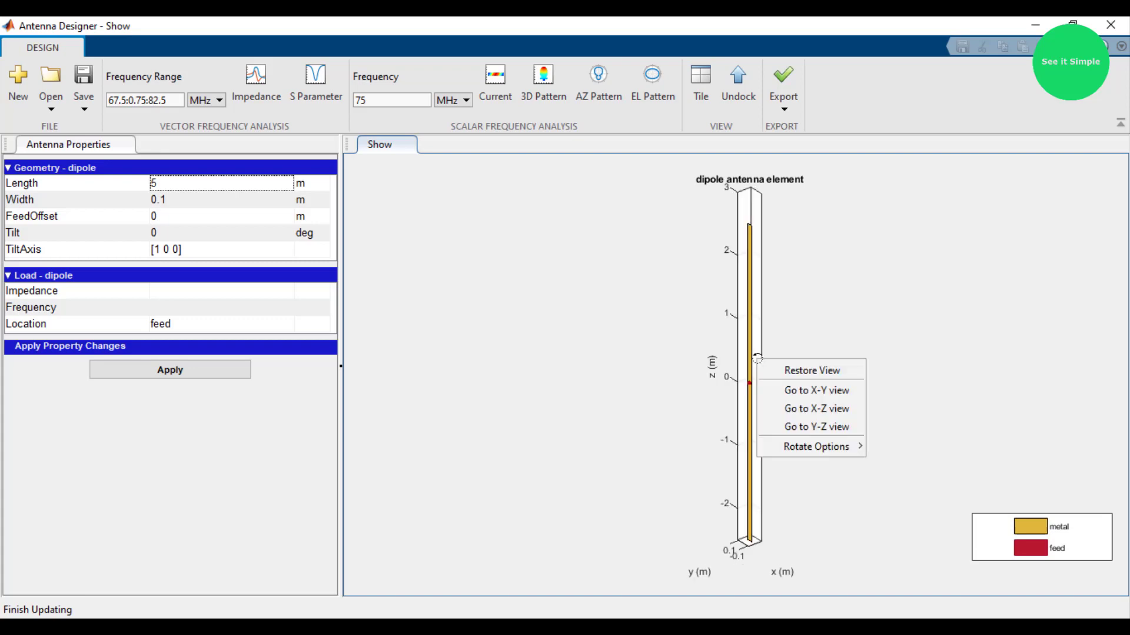
{"action": "left_click", "coordinate": [779, 393]}
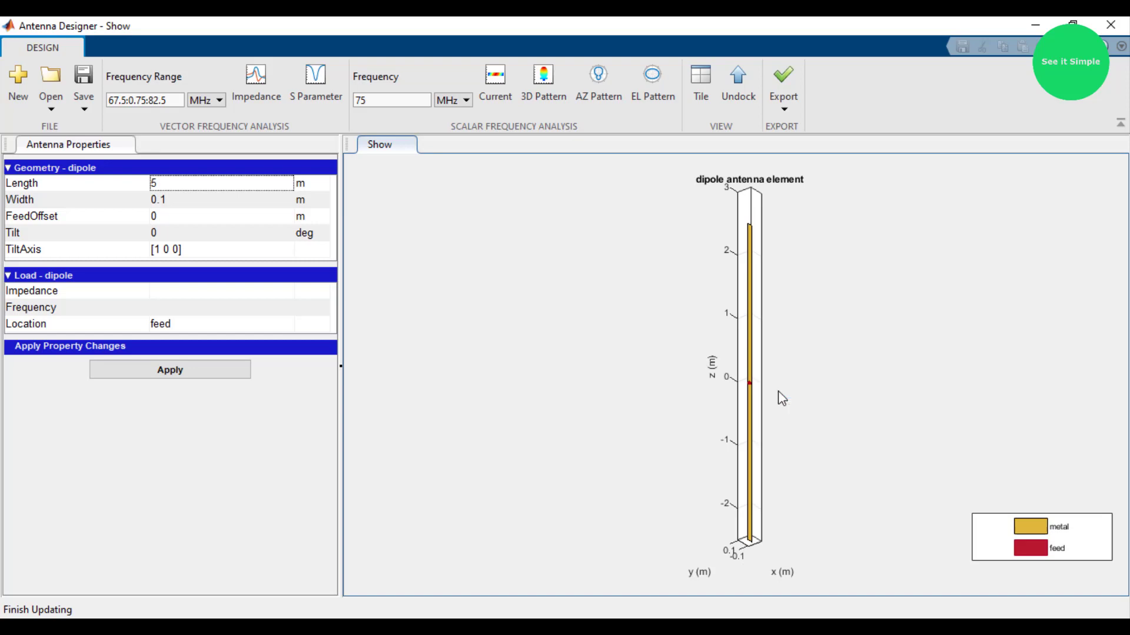
{"action": "right_click", "coordinate": [689, 392]}
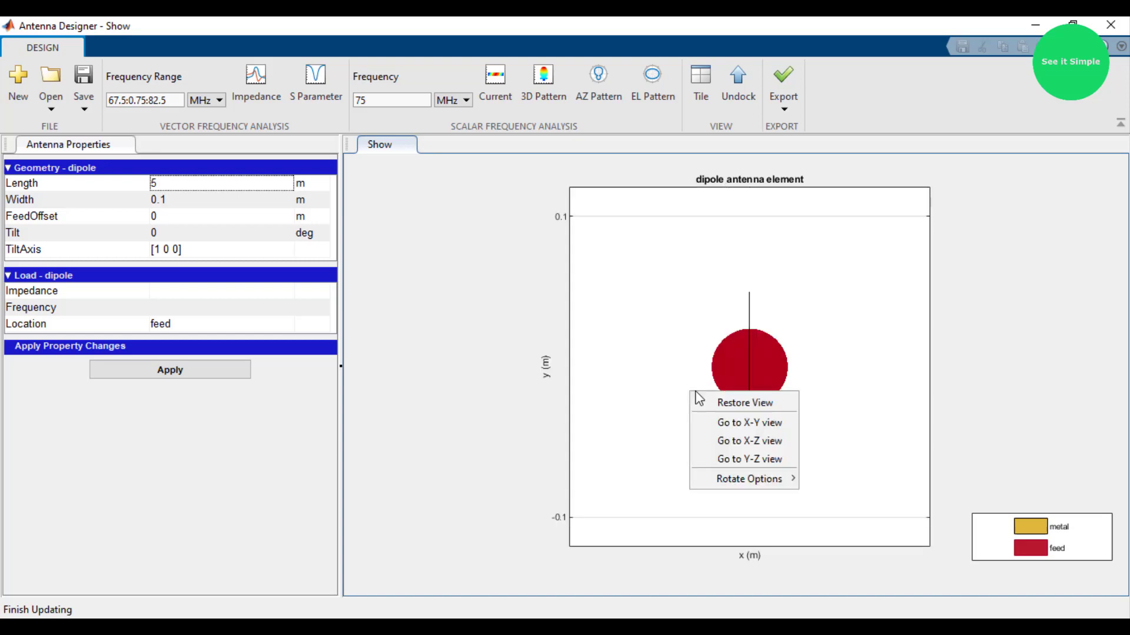
{"action": "left_click", "coordinate": [723, 398]}
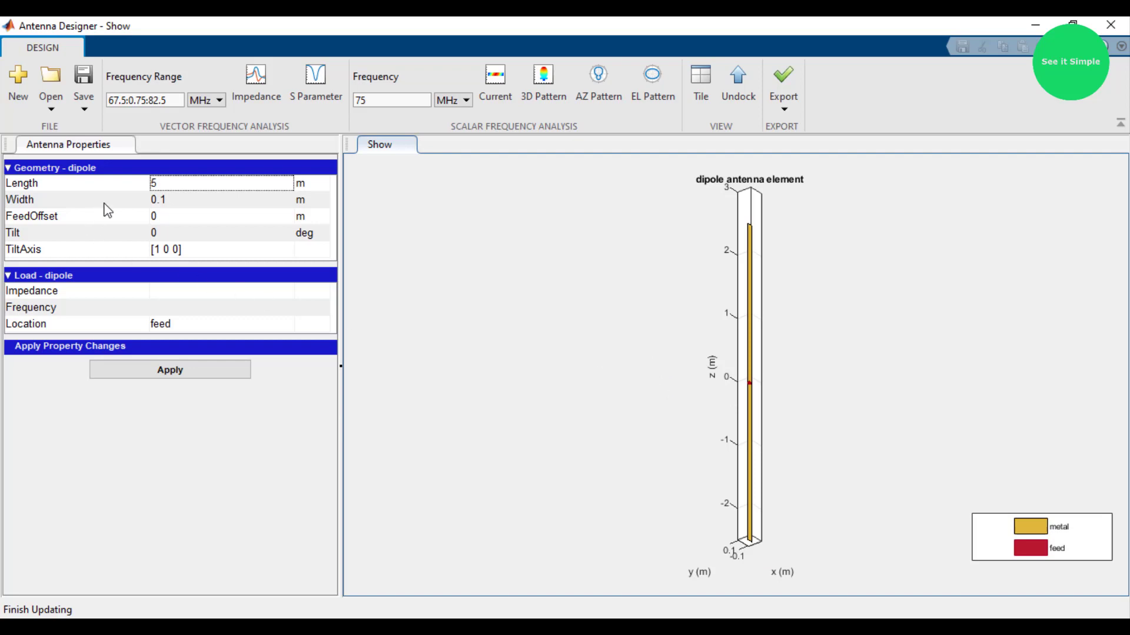
Step: Set the dipole's length to 2 m and its width to 0.2 m, applying each change
{"action": "double_click", "coordinate": [167, 186]}
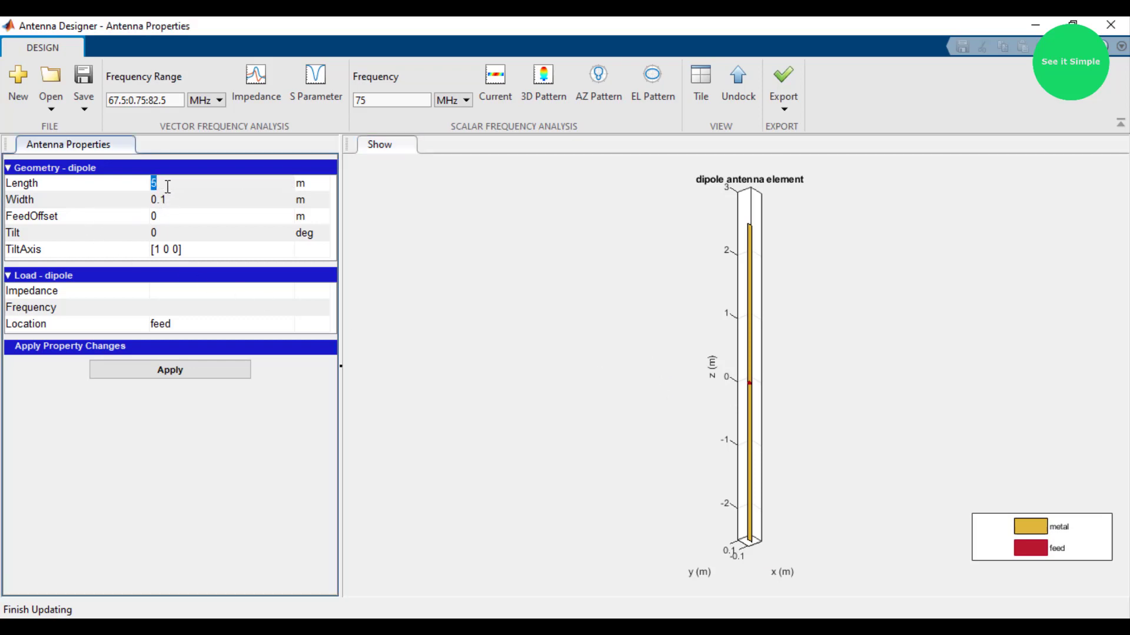
{"action": "left_click", "coordinate": [184, 367]}
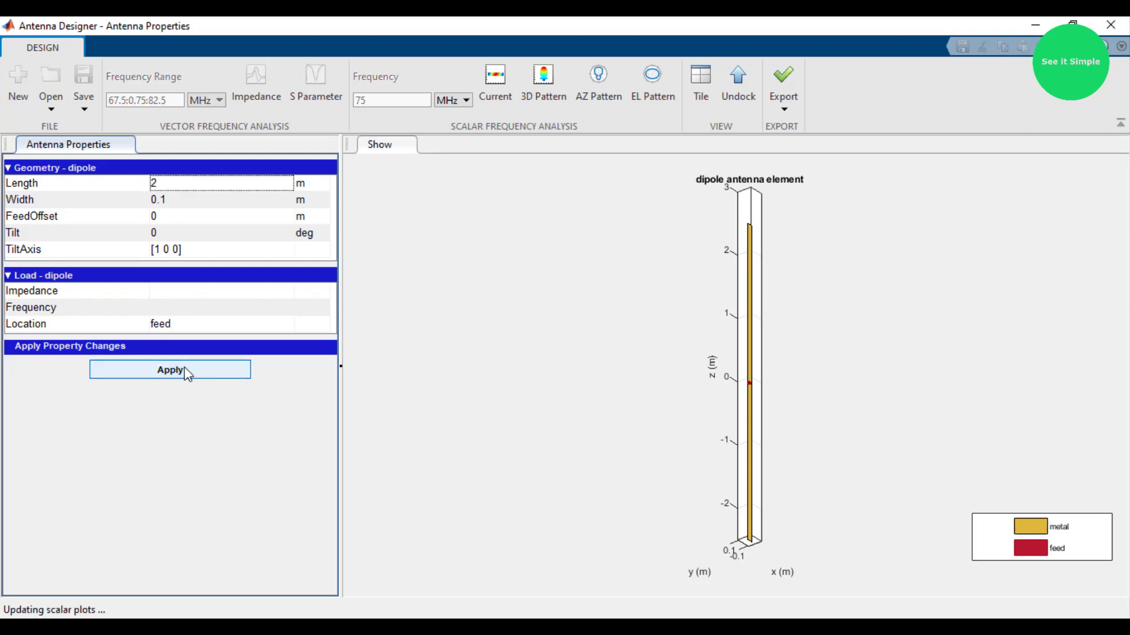
{"action": "double_click", "coordinate": [167, 201]}
{"action": "left_click", "coordinate": [167, 201]}
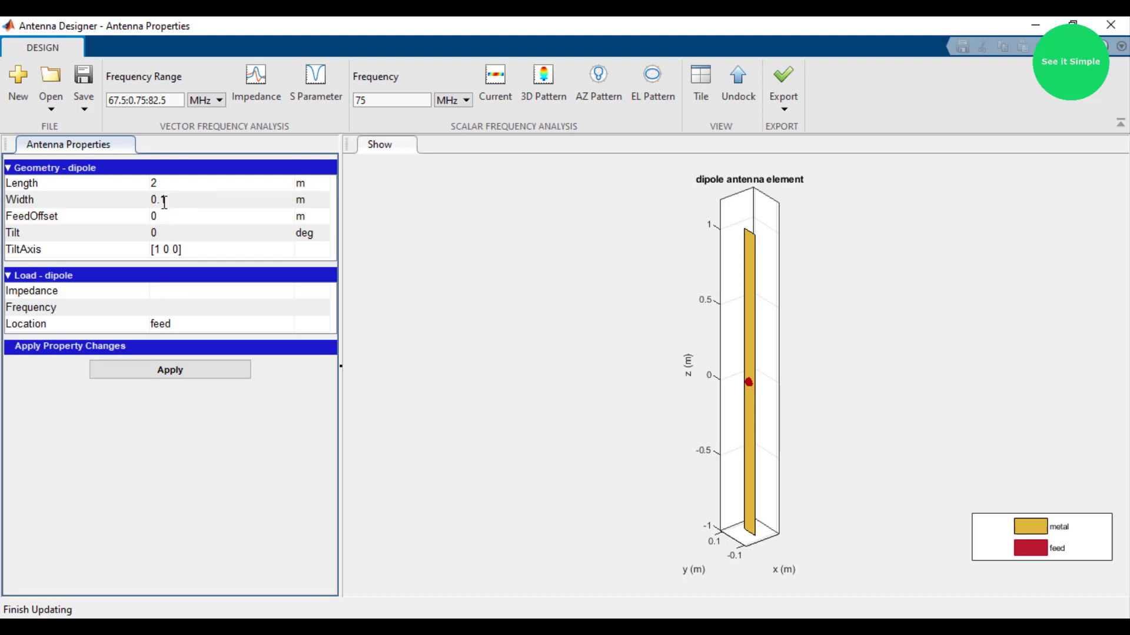
{"action": "left_click_drag", "start_coordinate": [161, 201], "coordinate": [171, 201]}
{"action": "type", "text": "2"}
{"action": "left_click", "coordinate": [167, 370]}
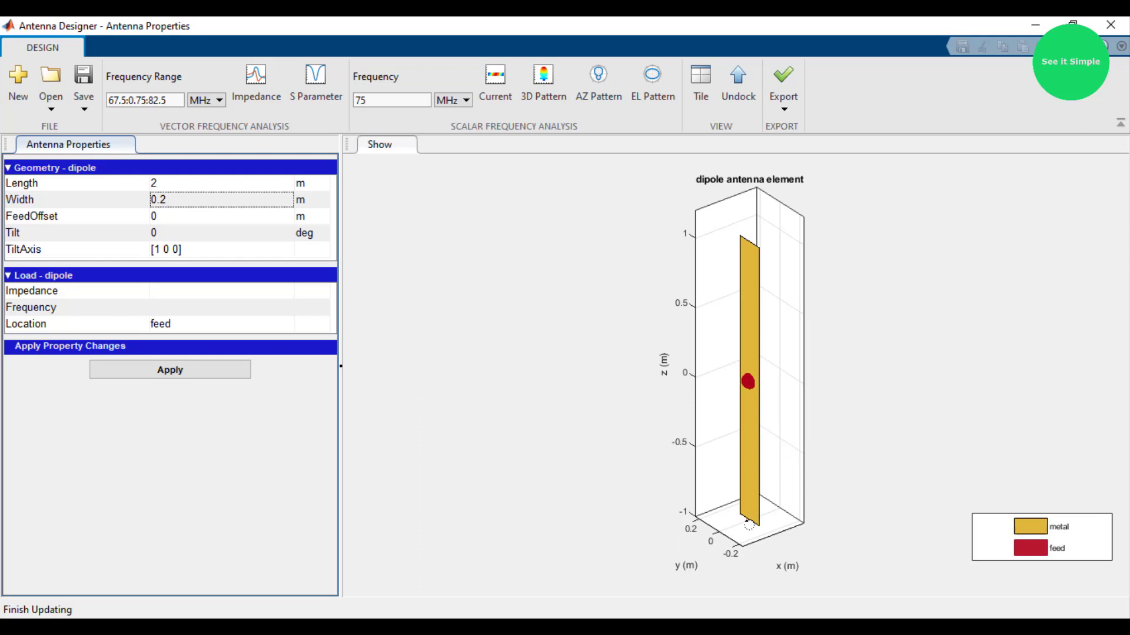
Step: Show the widened dipole in the Y-Z view
{"action": "right_click", "coordinate": [744, 501]}
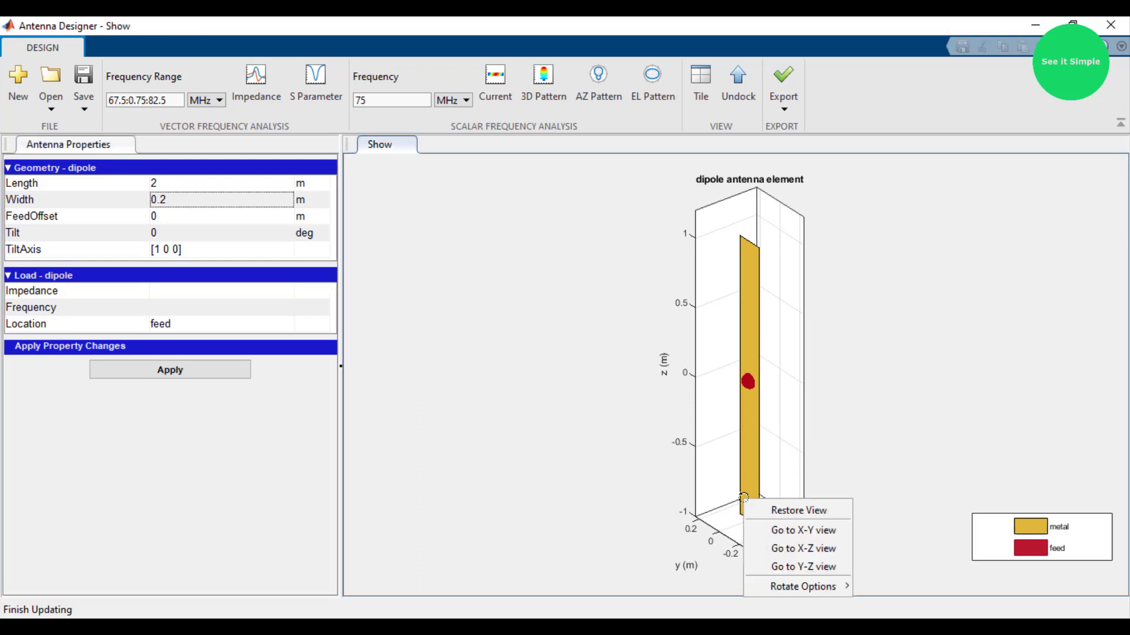
{"action": "left_click", "coordinate": [790, 562]}
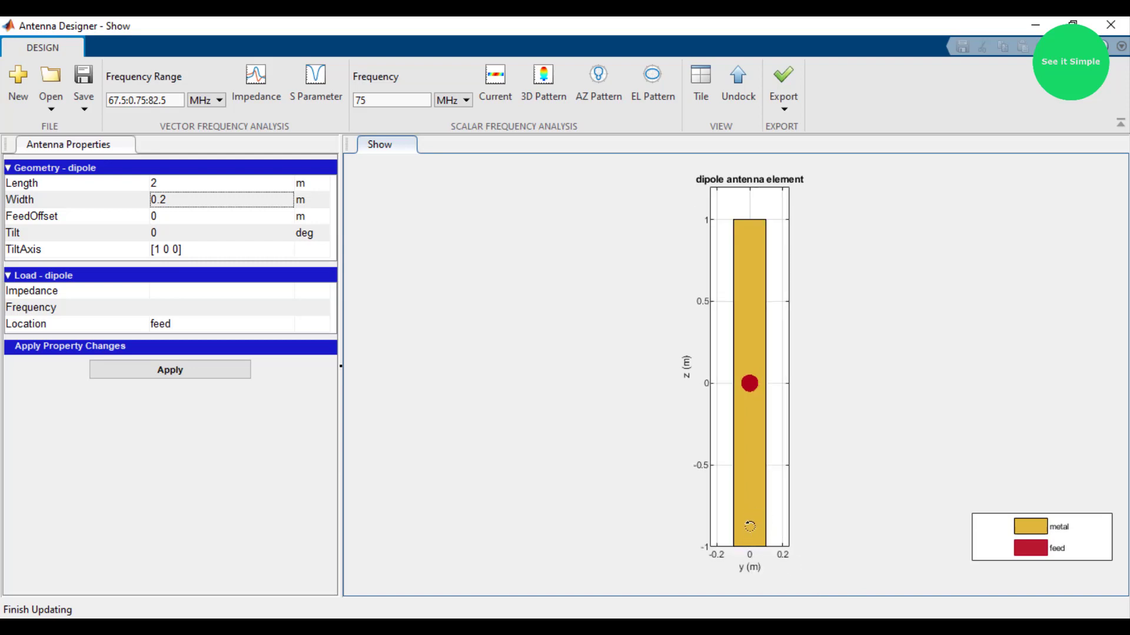
{"action": "right_click", "coordinate": [747, 444]}
{"action": "left_click", "coordinate": [645, 513]}
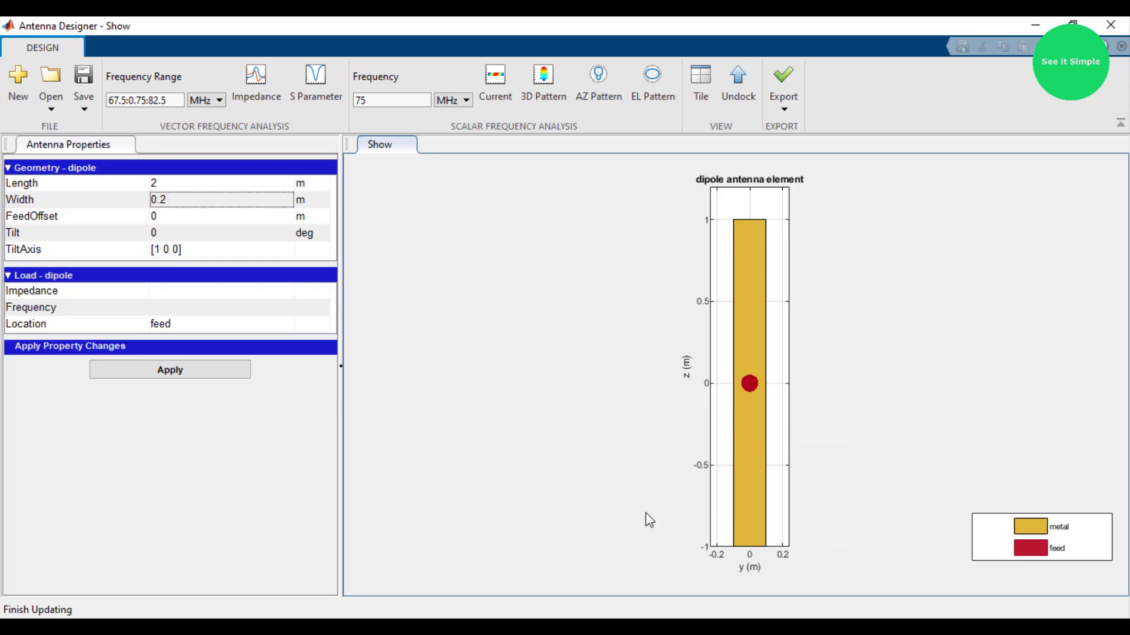
{"action": "right_click", "coordinate": [750, 501]}
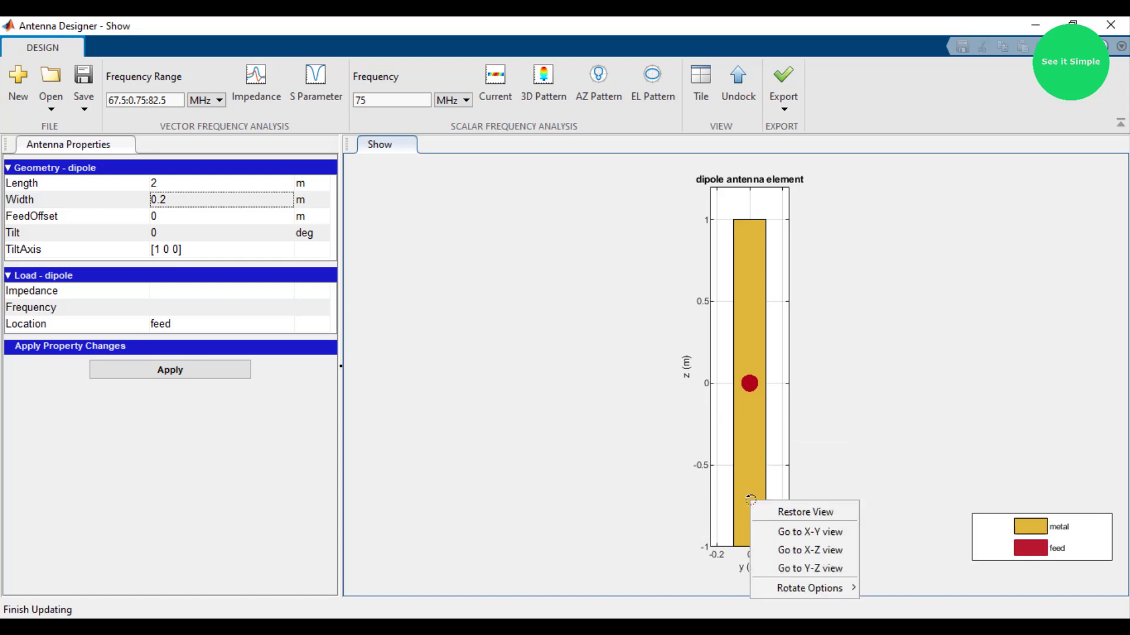
{"action": "left_click", "coordinate": [793, 563]}
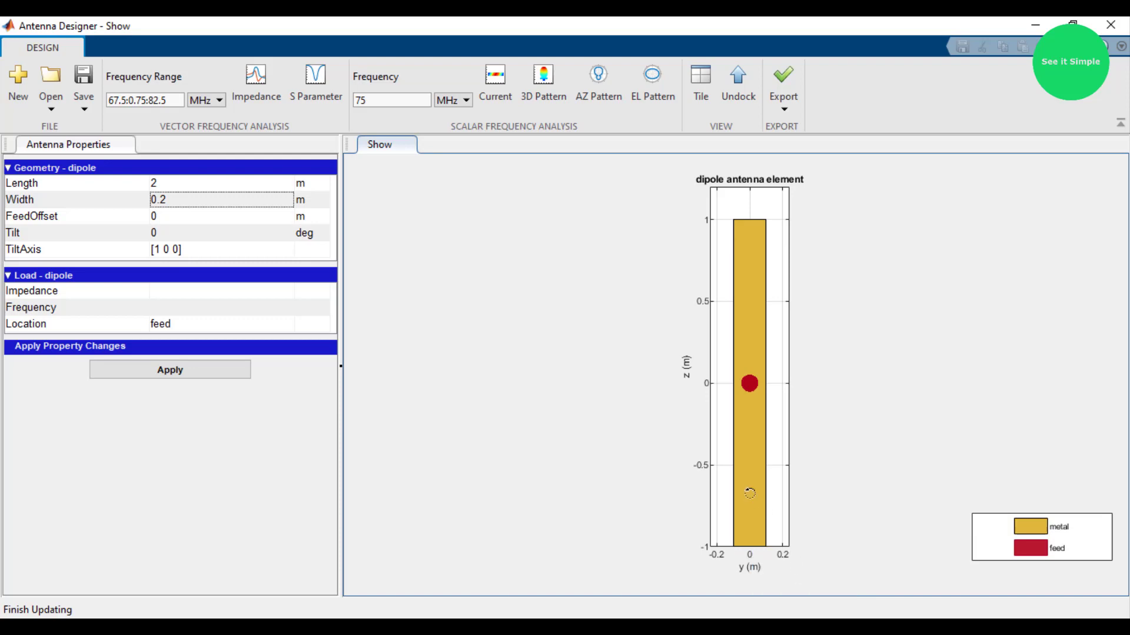
Step: Inspect the dipole in the X-Z and X-Y views, then restore the default 3D view
{"action": "right_click", "coordinate": [750, 493]}
{"action": "left_click", "coordinate": [780, 543]}
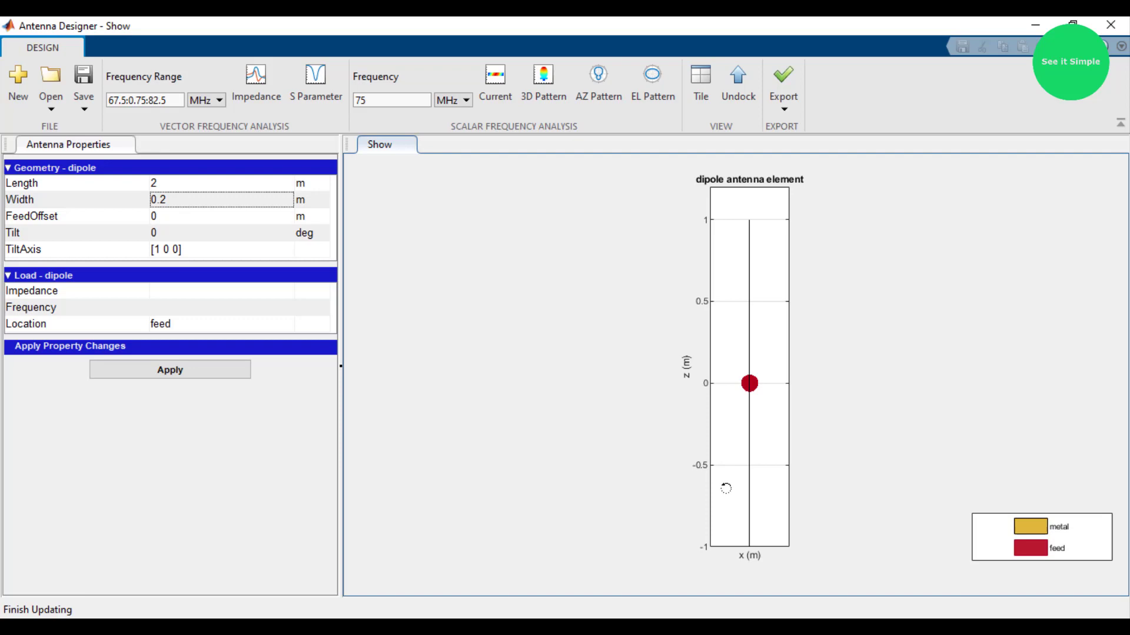
{"action": "right_click", "coordinate": [724, 469]}
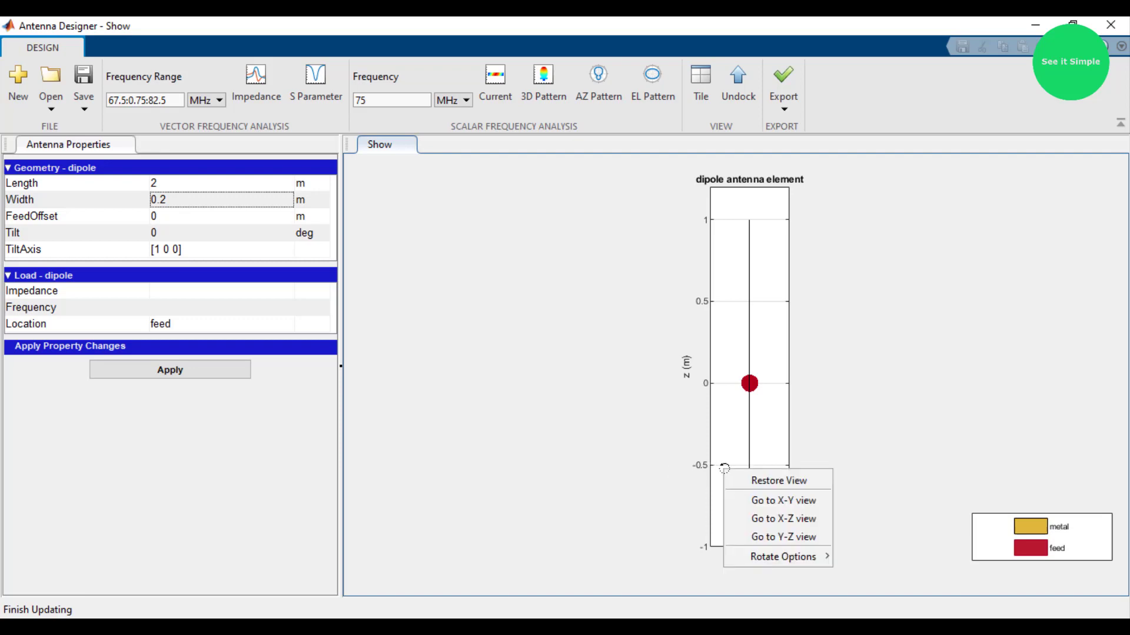
{"action": "left_click", "coordinate": [749, 500]}
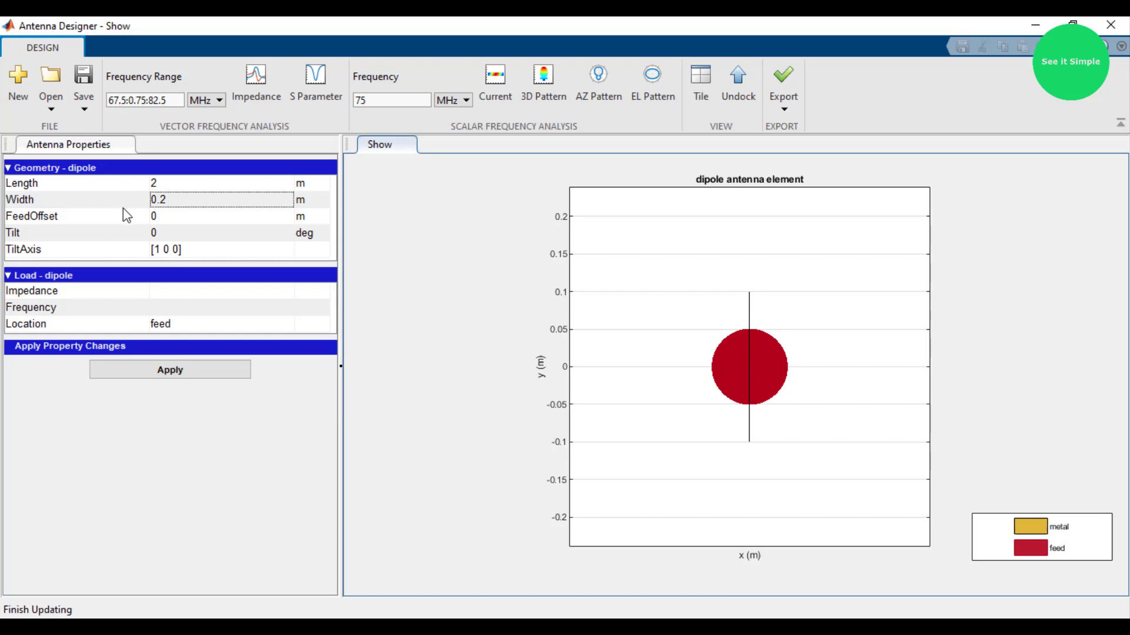
{"action": "right_click", "coordinate": [678, 328]}
{"action": "left_click", "coordinate": [730, 339]}
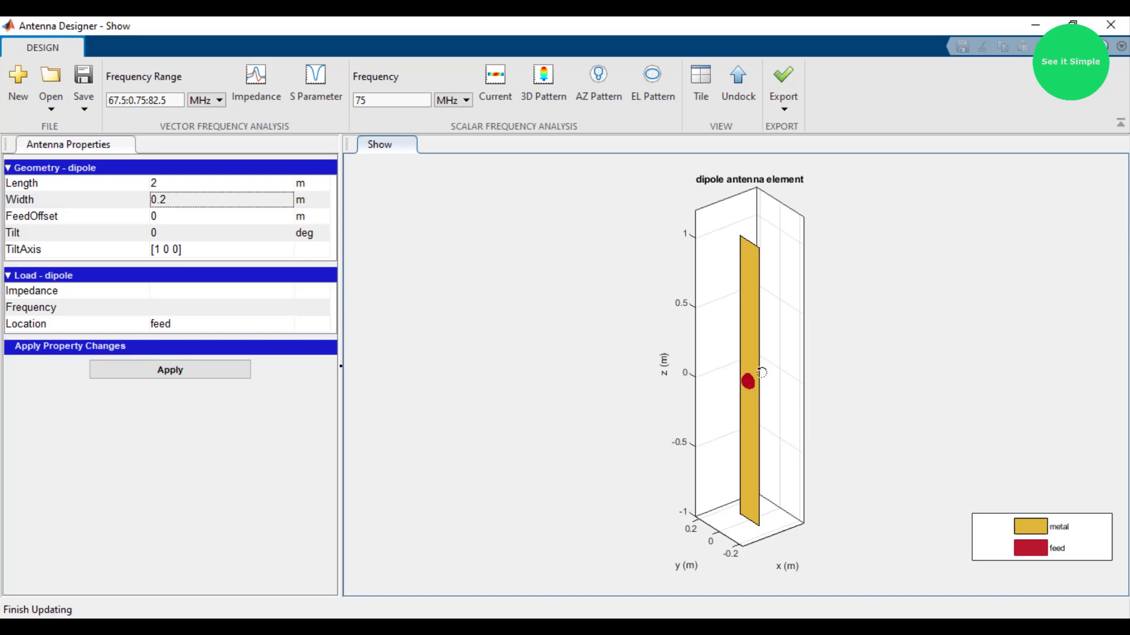
Step: Set the dipole's feed offset to 0.5 m and apply the change
{"action": "left_click", "coordinate": [168, 217]}
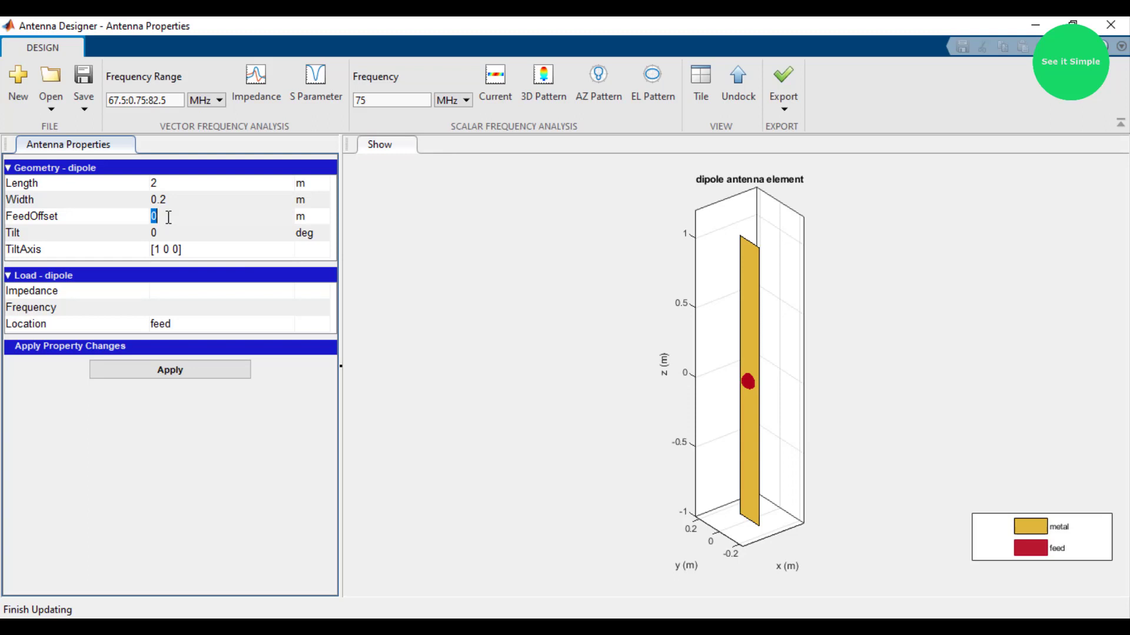
{"action": "type", "text": "0.5"}
{"action": "left_click", "coordinate": [175, 373]}
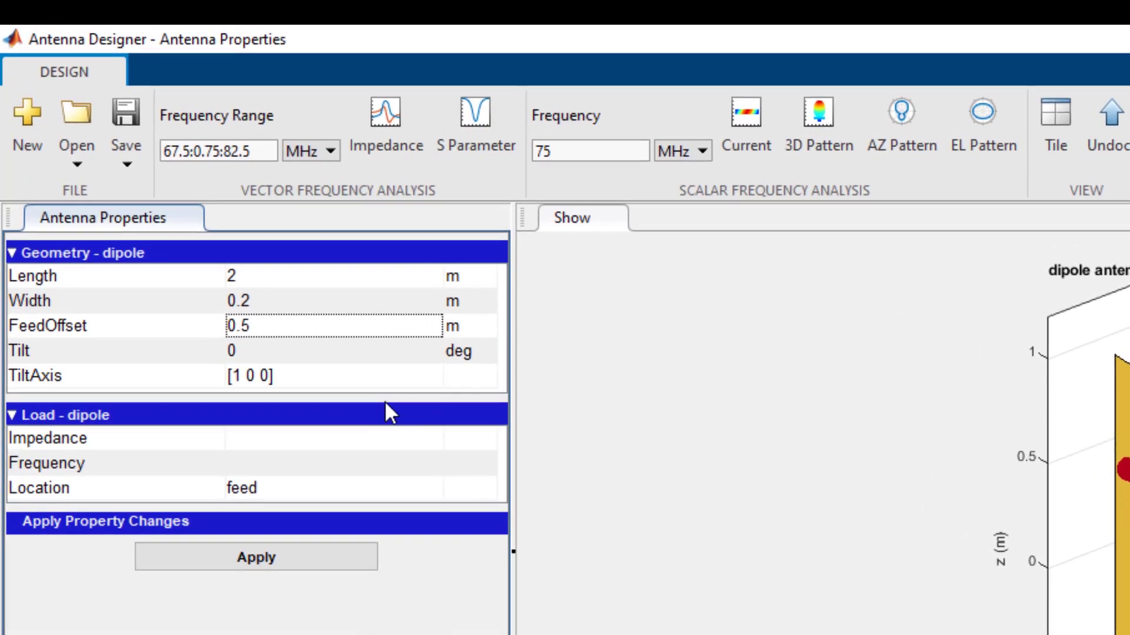
Step: Set the dipole's feed offset to -0.5 m and apply the change
{"action": "double_click", "coordinate": [240, 334]}
{"action": "left_click", "coordinate": [233, 334]}
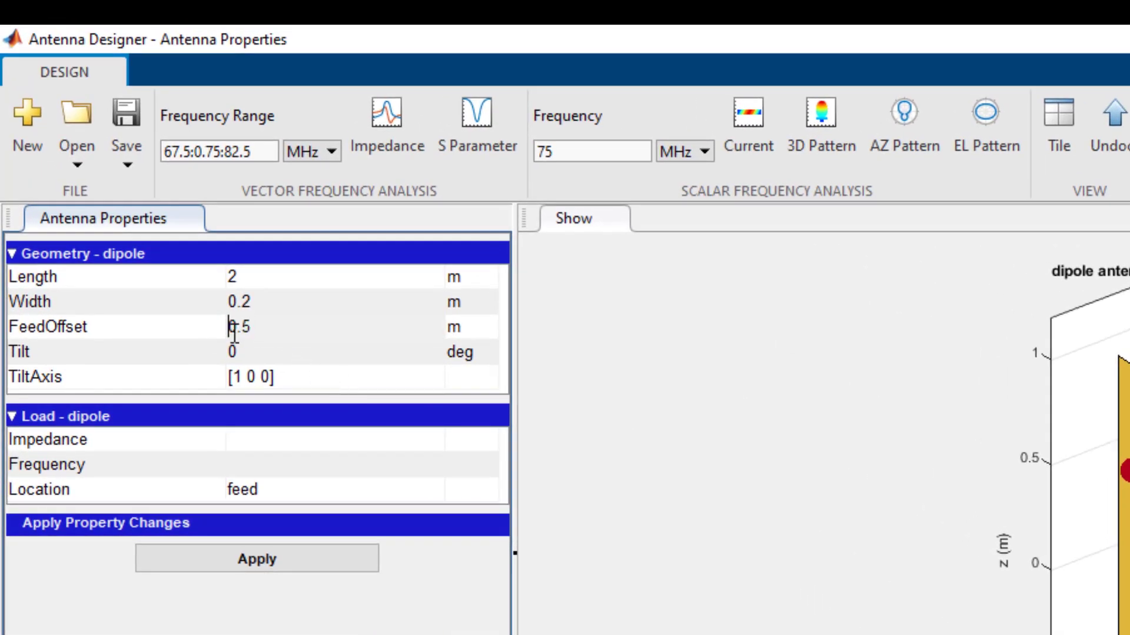
{"action": "type", "text": "-"}
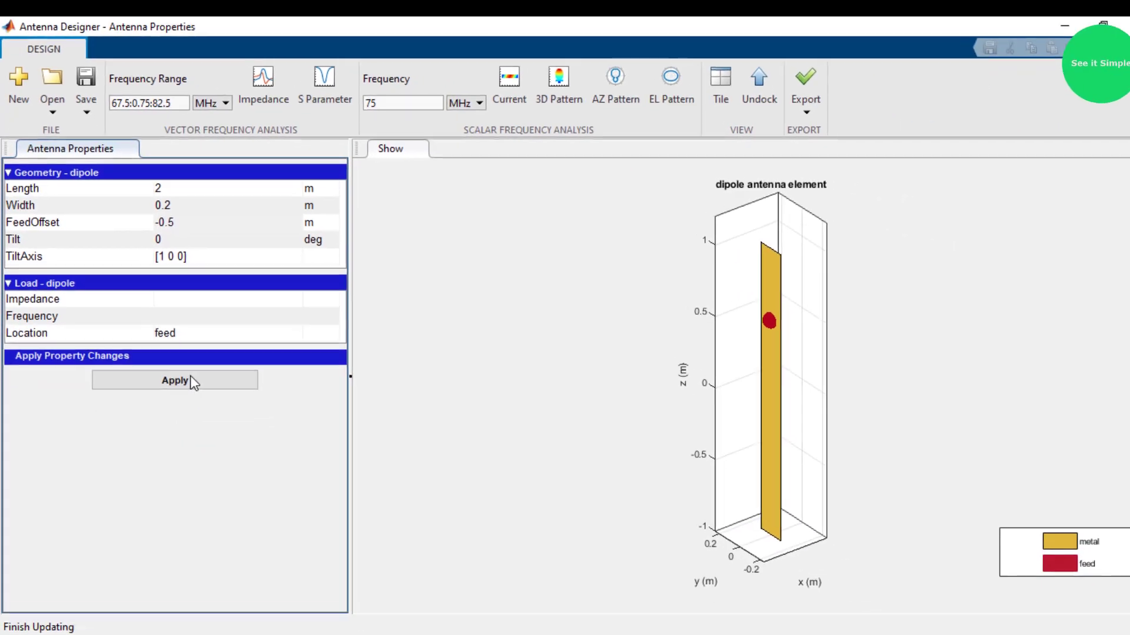
{"action": "left_click", "coordinate": [284, 564]}
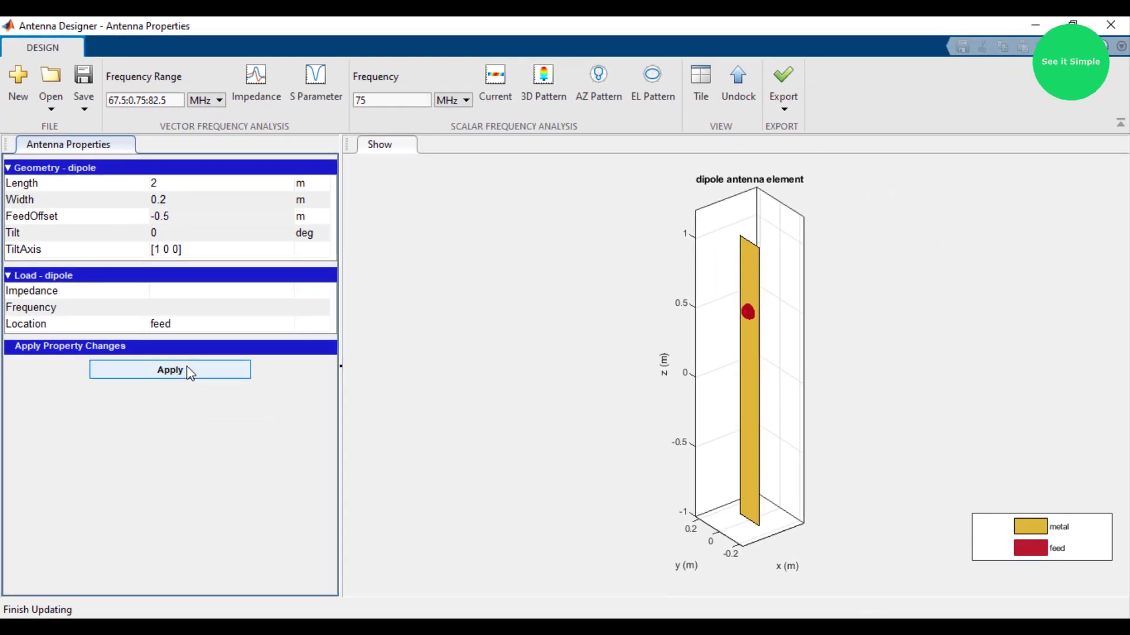
{"action": "left_click", "coordinate": [189, 370]}
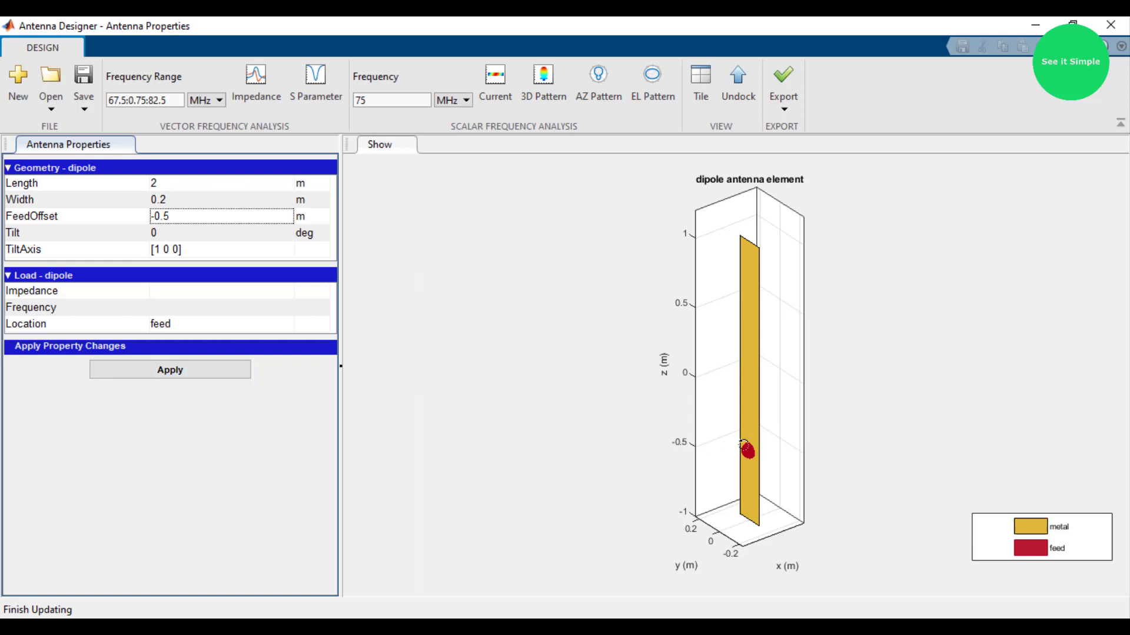
Step: Reset the dipole's feed offset to 0 m and apply the change
{"action": "double_click", "coordinate": [154, 216]}
{"action": "double_click", "coordinate": [157, 216]}
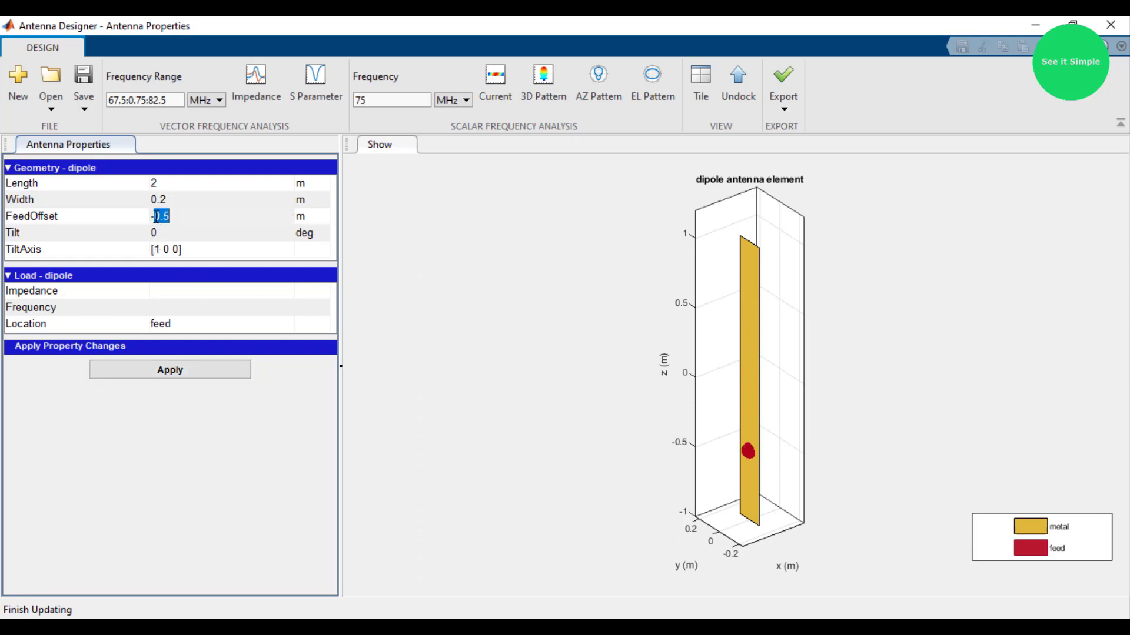
{"action": "left_click", "coordinate": [189, 221]}
{"action": "left_click_drag", "start_coordinate": [189, 220], "coordinate": [116, 215]}
{"action": "type", "text": "0"}
{"action": "left_click", "coordinate": [182, 368]}
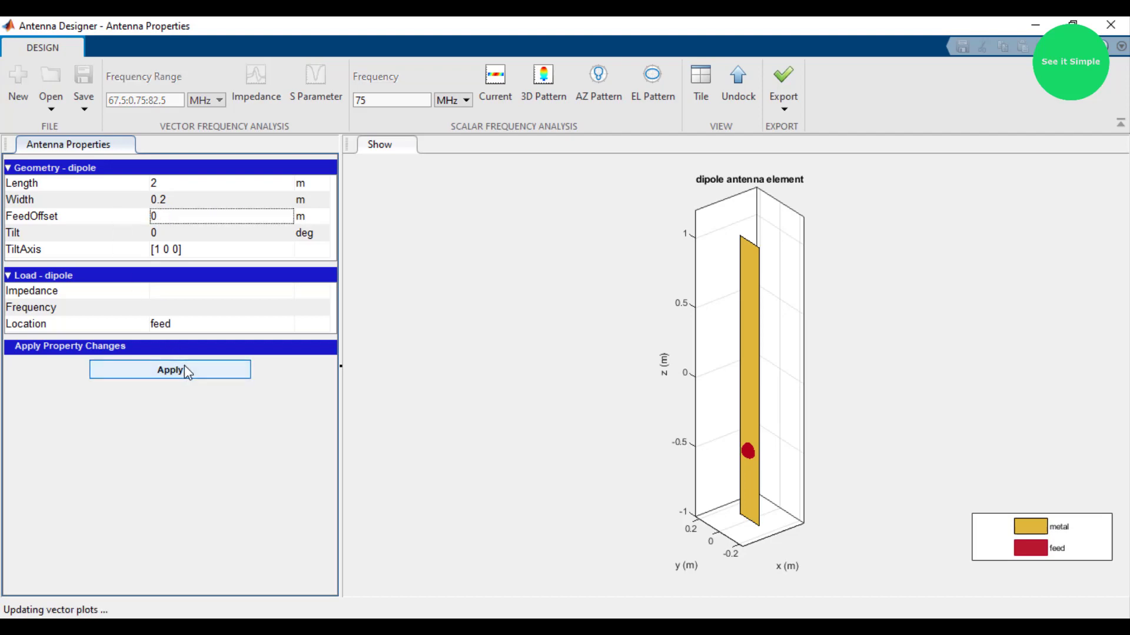
Step: Set the dipole's tilt to 30 degrees and apply the change
{"action": "double_click", "coordinate": [163, 234]}
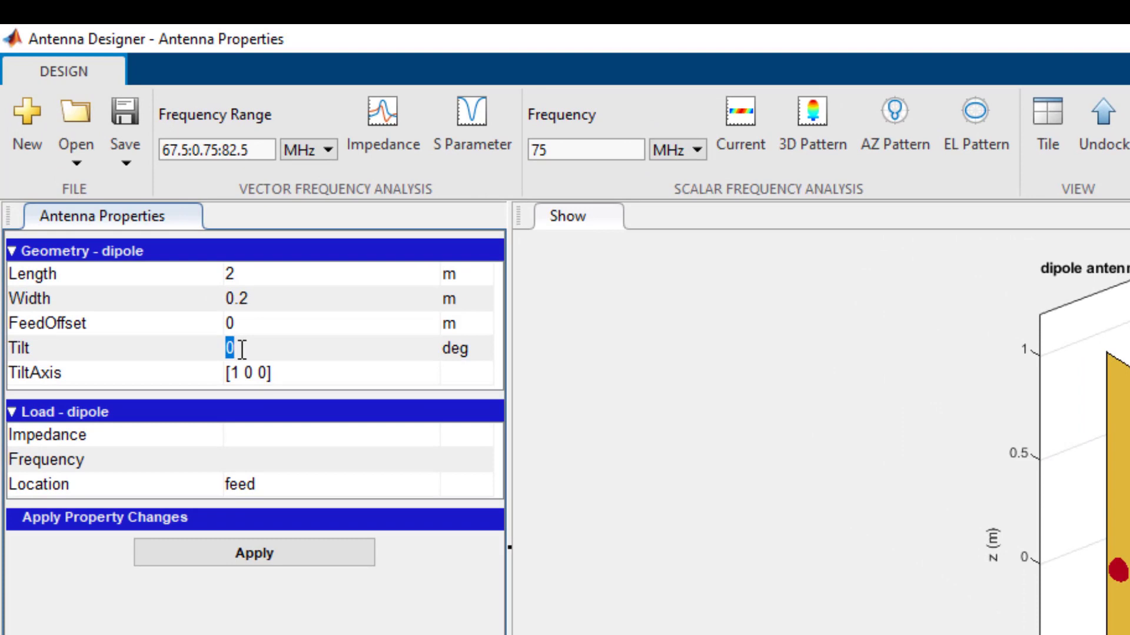
{"action": "type", "text": "30"}
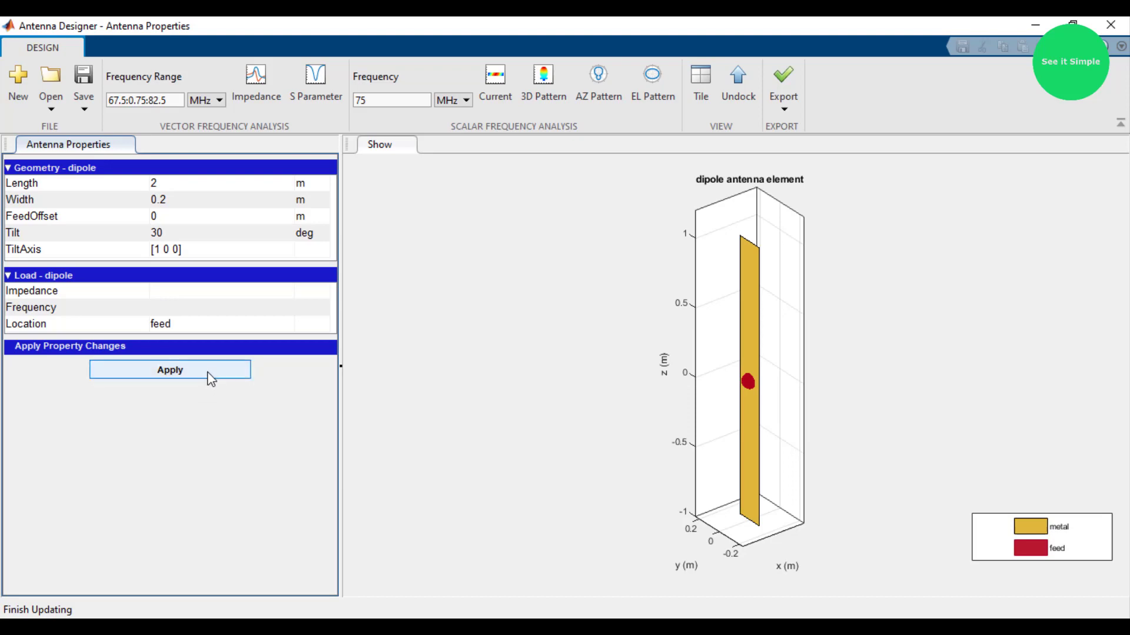
{"action": "left_click", "coordinate": [210, 376]}
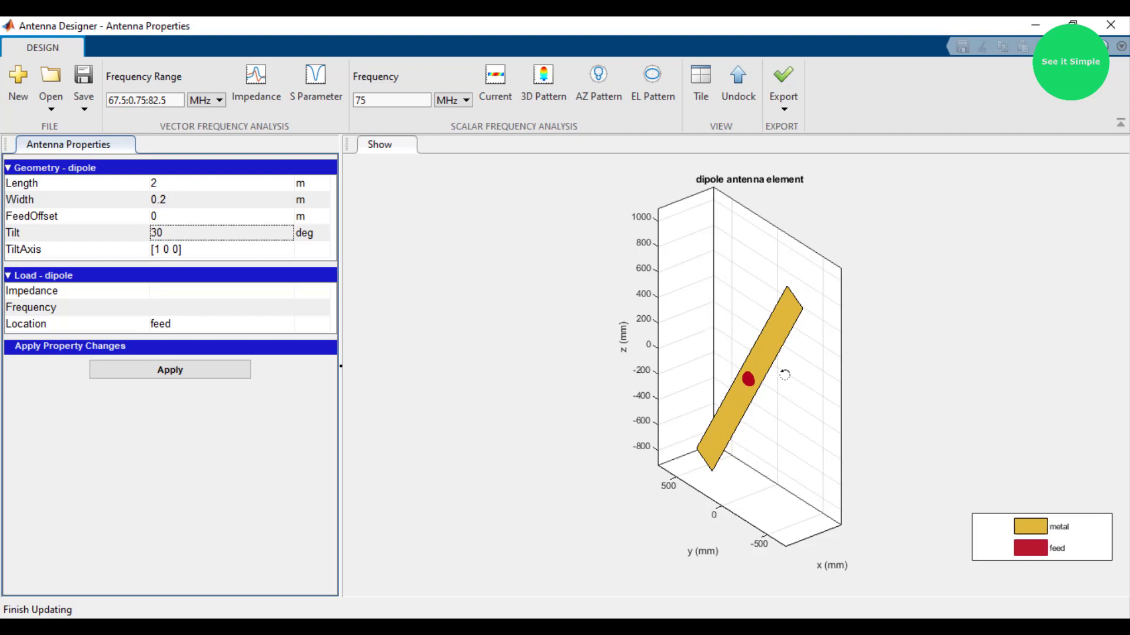
Step: Inspect the tilted dipole in the X-Z view and then in the Y-Z view
{"action": "right_click", "coordinate": [744, 439]}
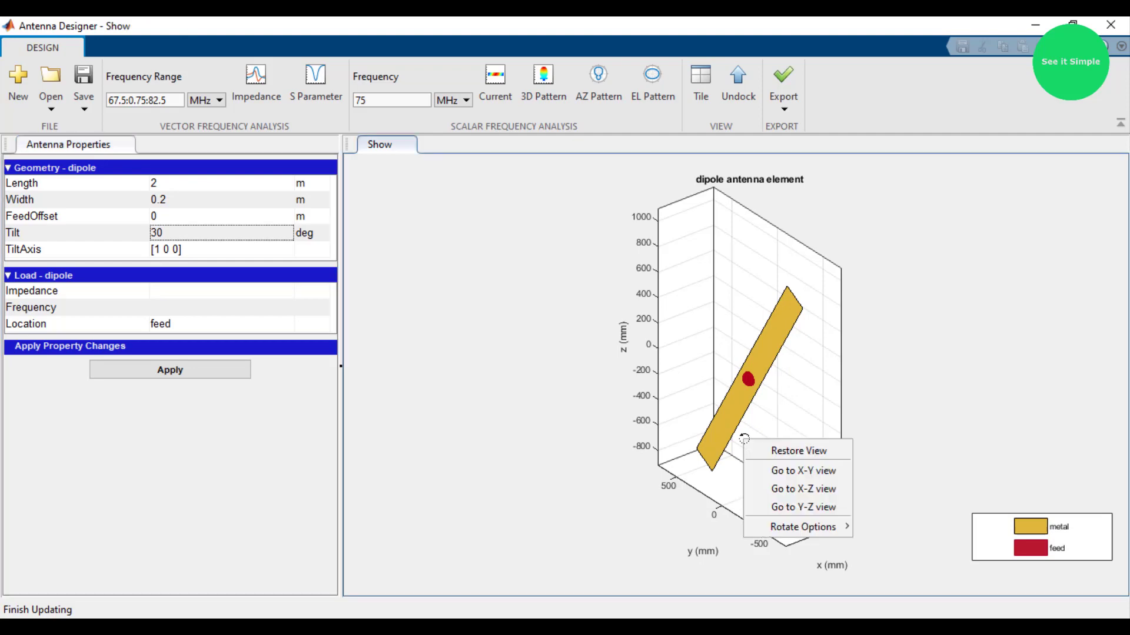
{"action": "left_click", "coordinate": [802, 489]}
{"action": "right_click", "coordinate": [773, 464]}
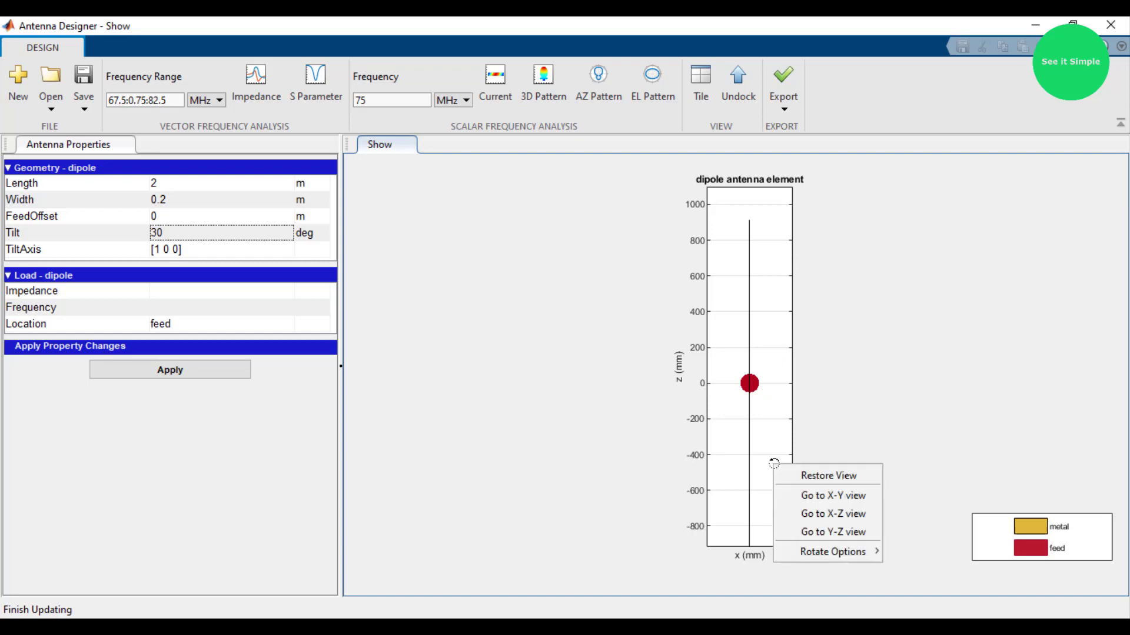
{"action": "left_click", "coordinate": [815, 531]}
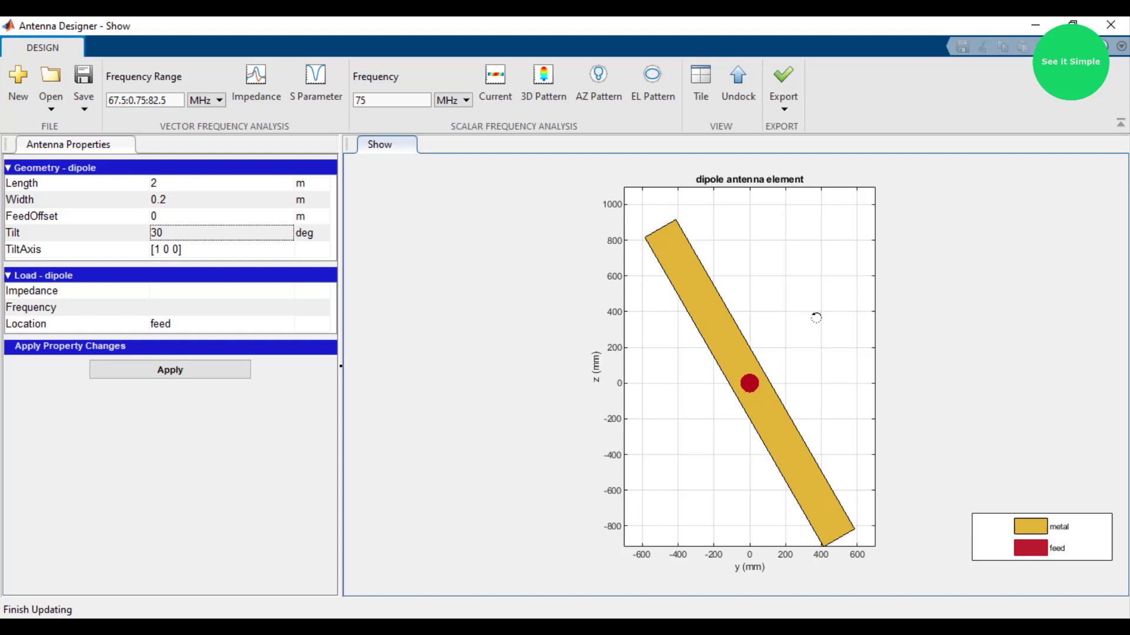
Step: Set the dipole's tilt to 90 degrees and apply the change
{"action": "double_click", "coordinate": [170, 236]}
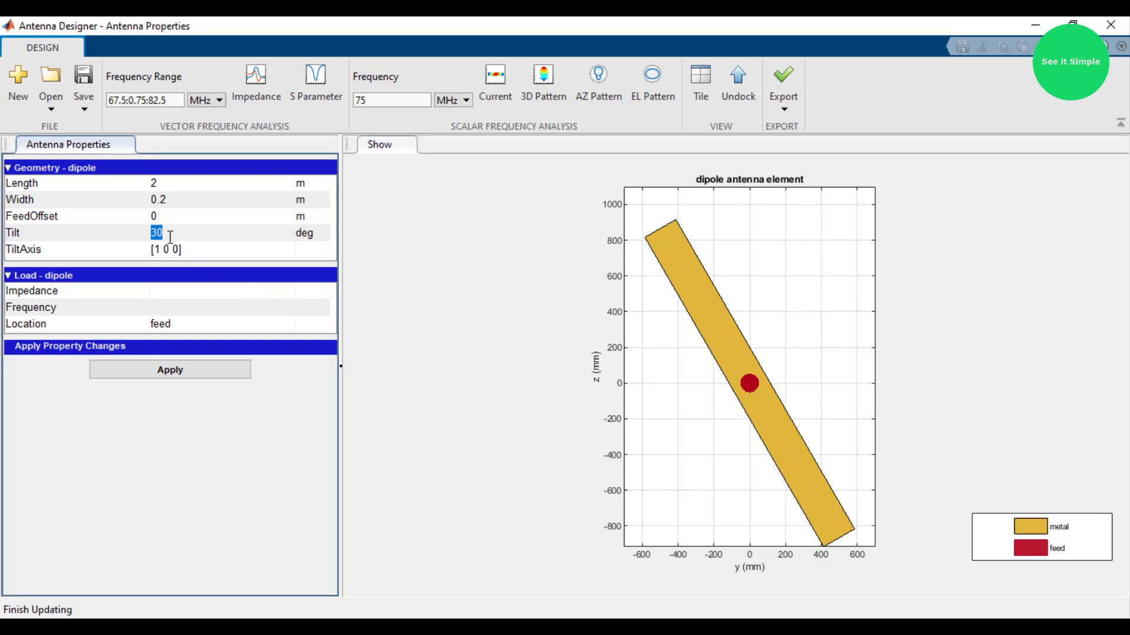
{"action": "type", "text": "90"}
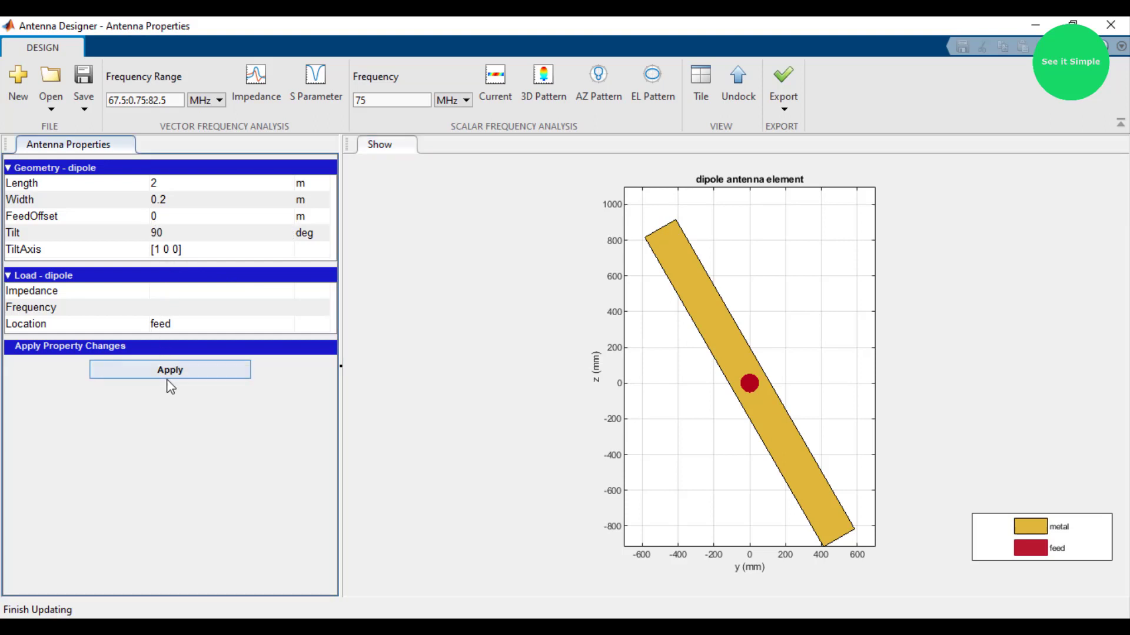
{"action": "left_click", "coordinate": [174, 379]}
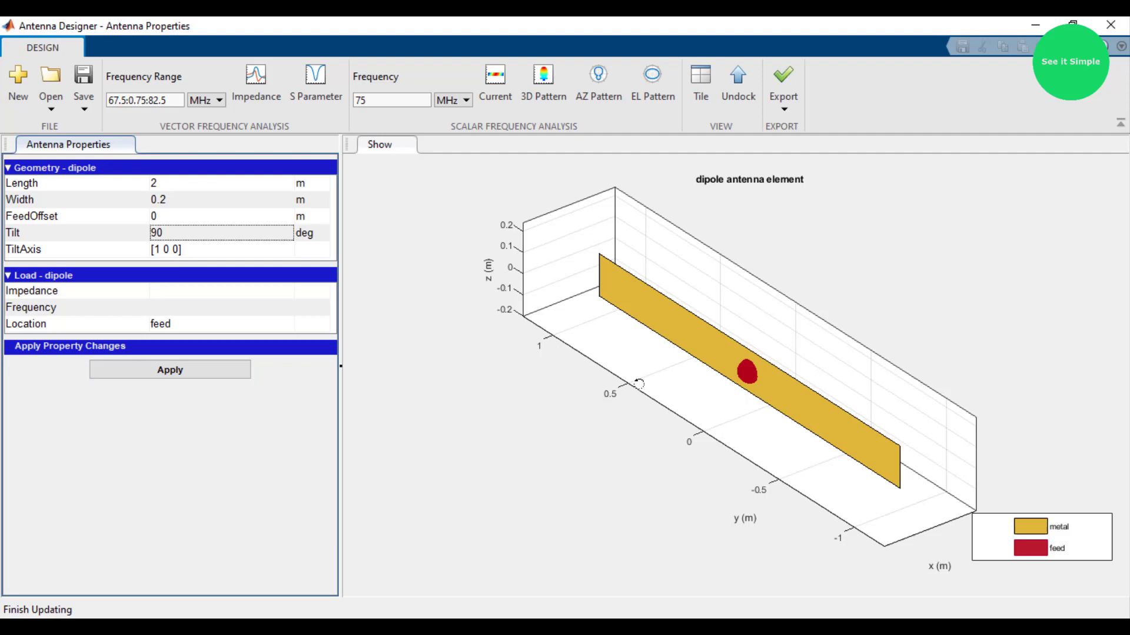
Step: Reset the dipole's tilt to 0 degrees and apply the change
{"action": "double_click", "coordinate": [168, 235]}
{"action": "type", "text": "0"}
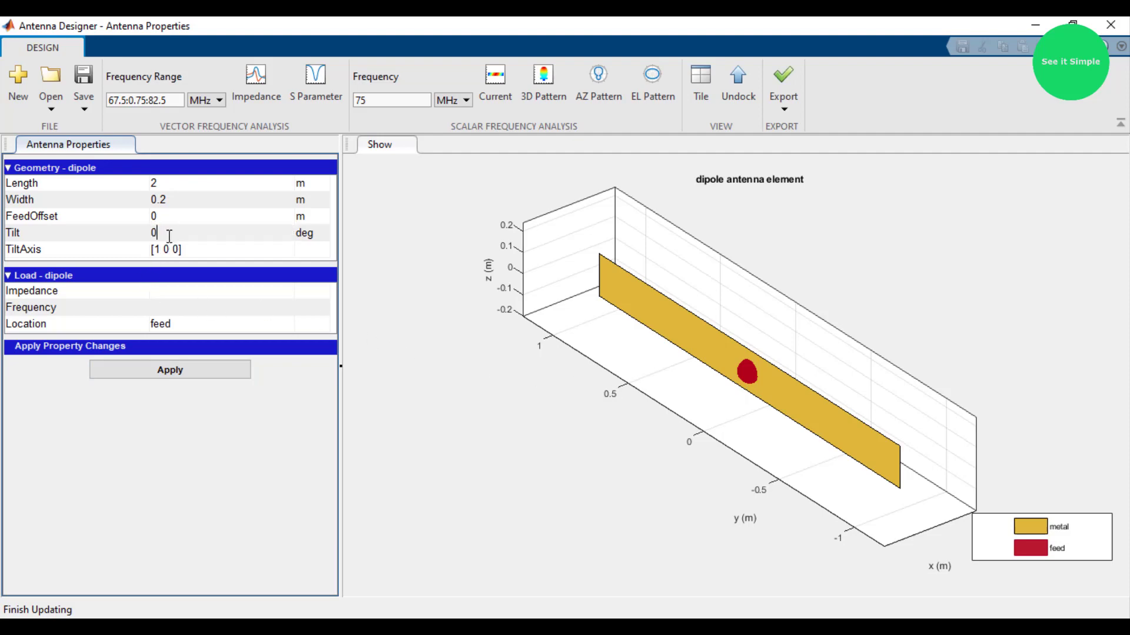
{"action": "left_click", "coordinate": [177, 380]}
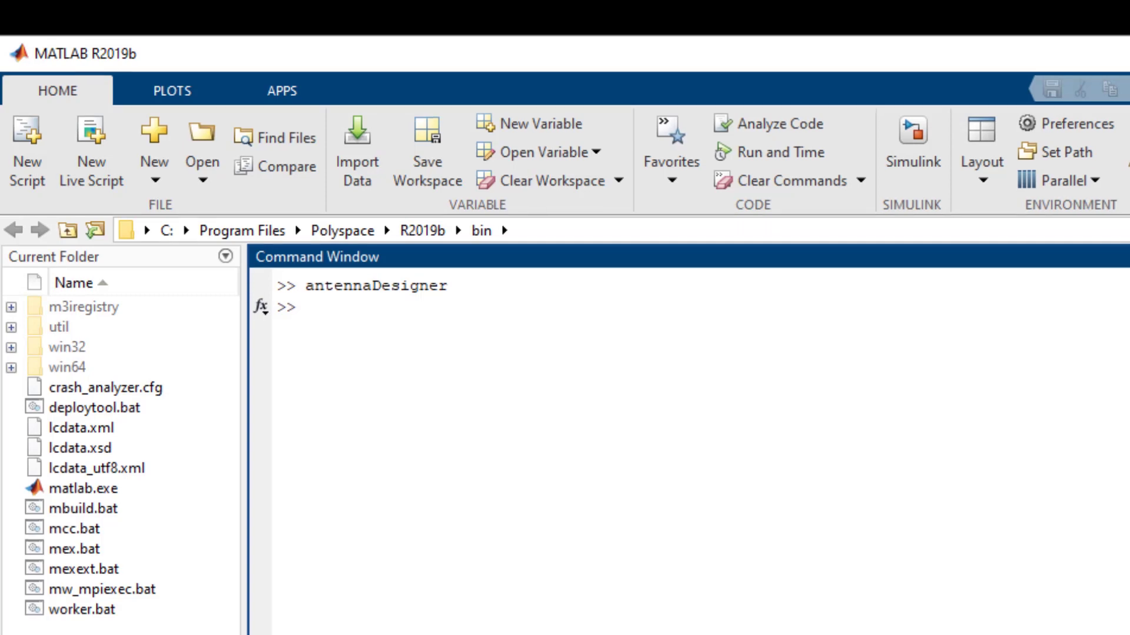
Step: Search the MATLAB documentation for "tiltaxis" and open the Rotate Antennas and Arrays topic
{"action": "left_click", "coordinate": [1112, 100]}
{"action": "type", "text": "tilt"}
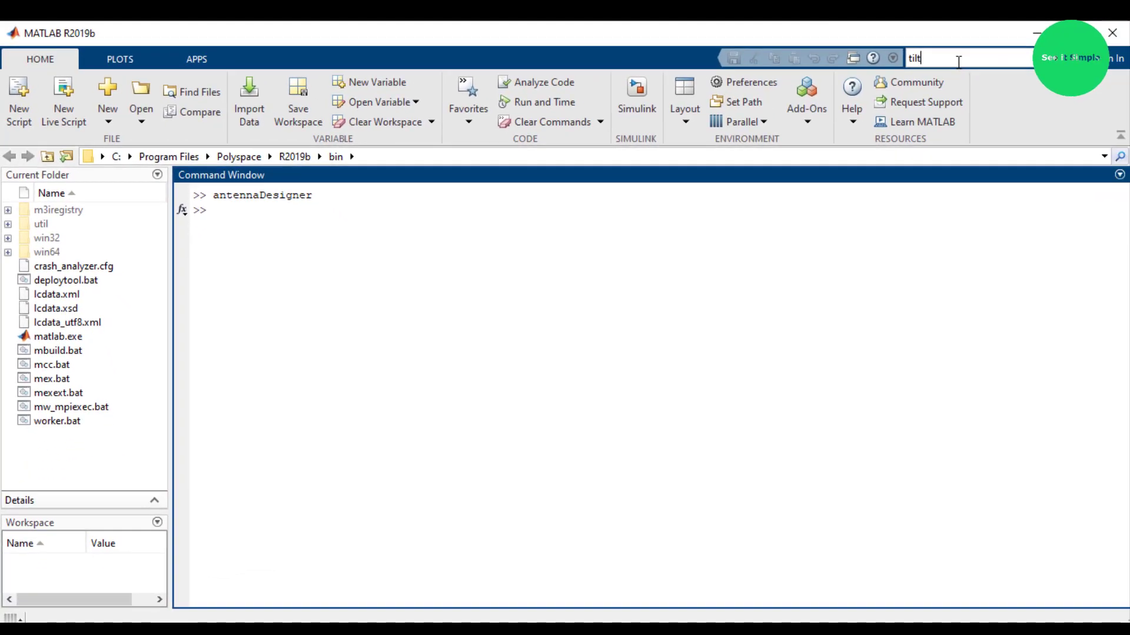
{"action": "type", "text": "a"}
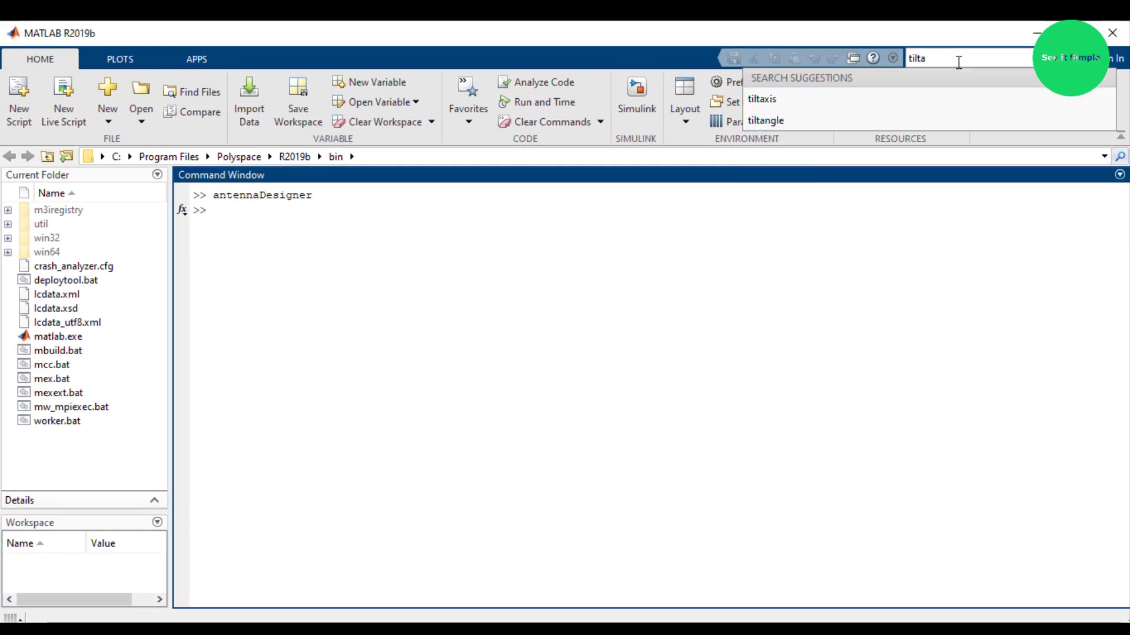
{"action": "type", "text": "xis"}
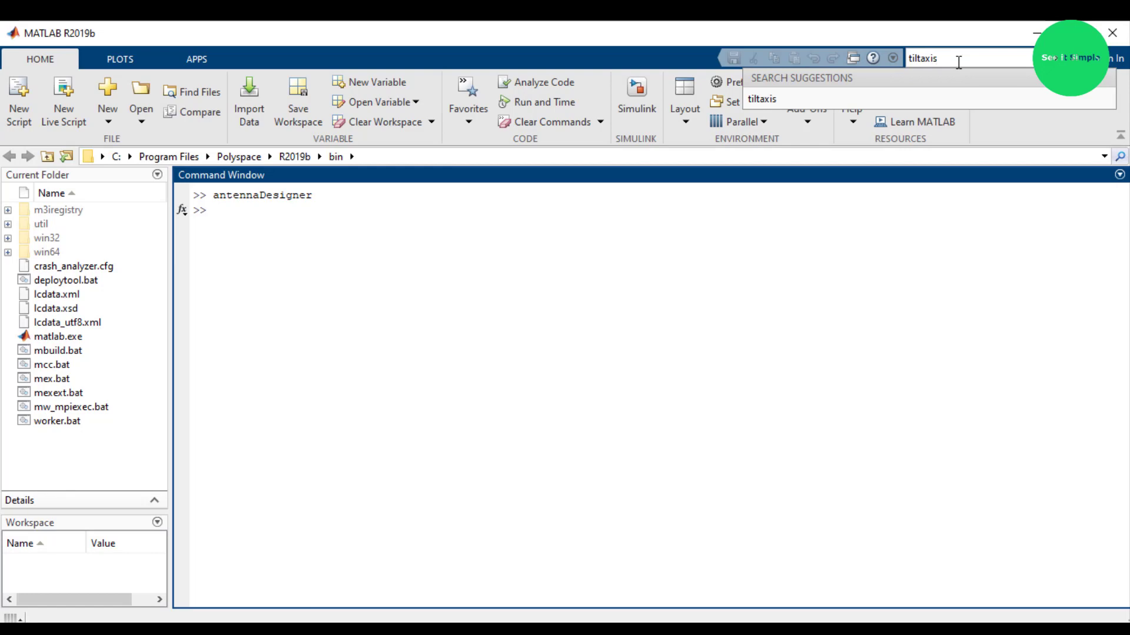
{"action": "left_click", "coordinate": [783, 100]}
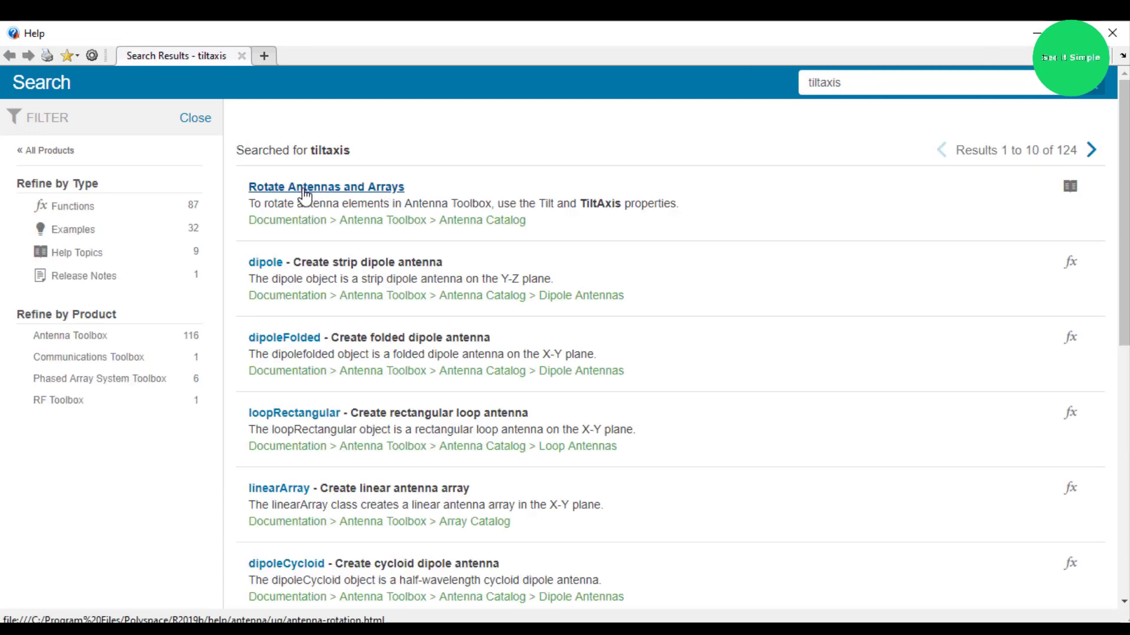
{"action": "left_click", "coordinate": [305, 188]}
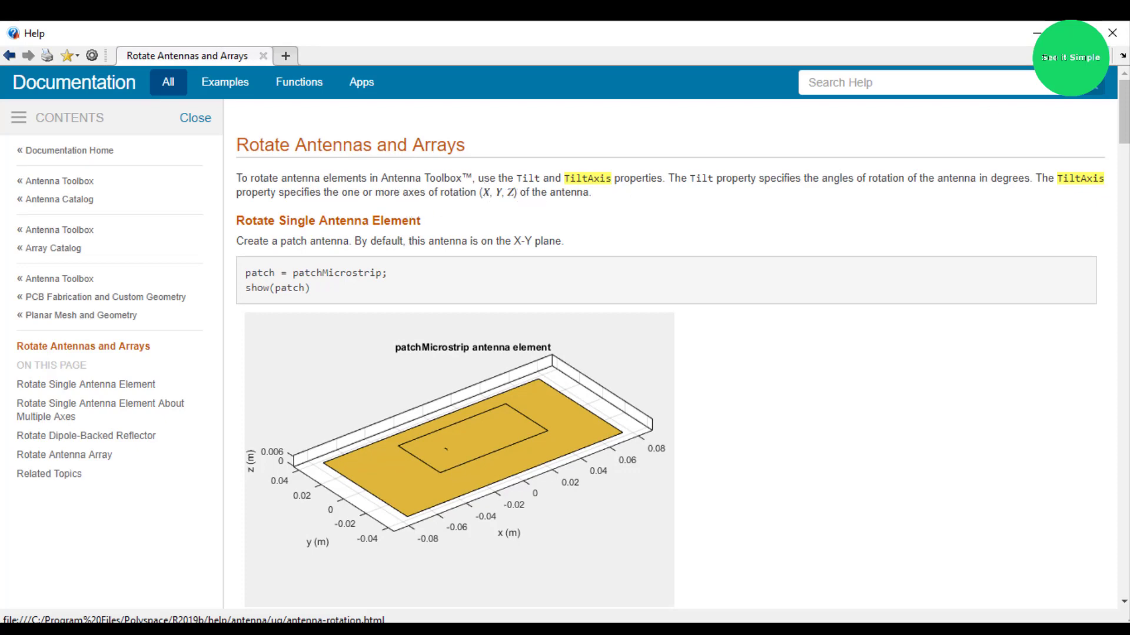
Step: Switch back to Antenna Designer and set the dipole plot to stretch-to-fill axes
{"action": "mouse_move", "coordinate": [929, 37]}
{"action": "left_mouse_down"}
{"action": "mouse_move", "coordinate": [994, 396]}
{"action": "mouse_move", "coordinate": [1000, 189]}
{"action": "mouse_move", "coordinate": [851, 125]}
{"action": "mouse_move", "coordinate": [945, 76]}
{"action": "mouse_move", "coordinate": [944, 53]}
{"action": "left_mouse_up"}
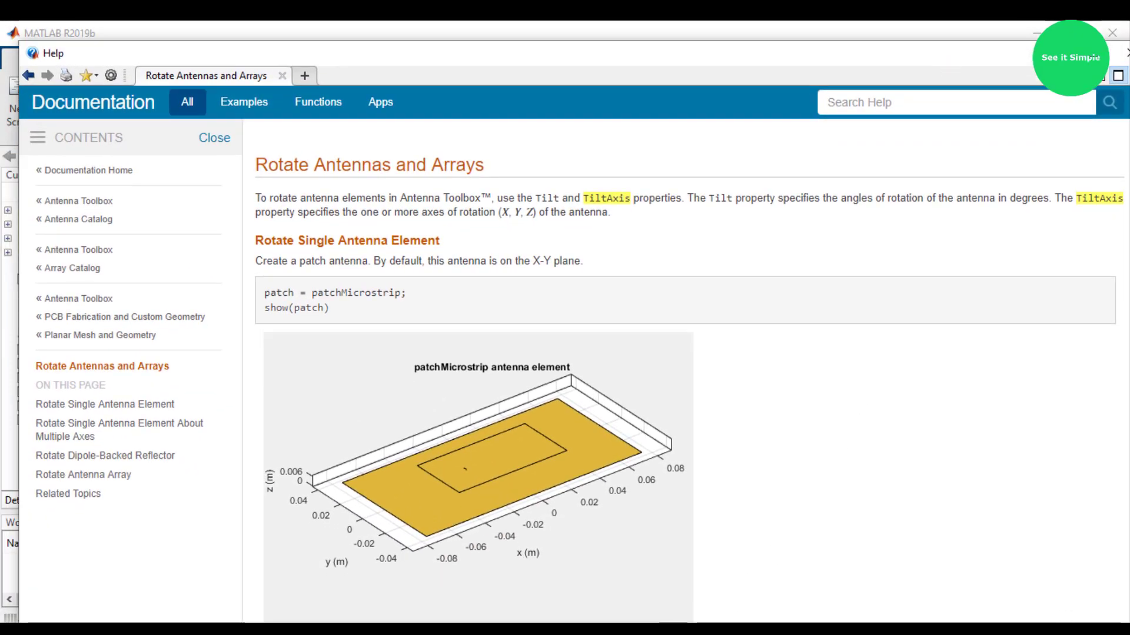
{"action": "mouse_move", "coordinate": [629, 630]}
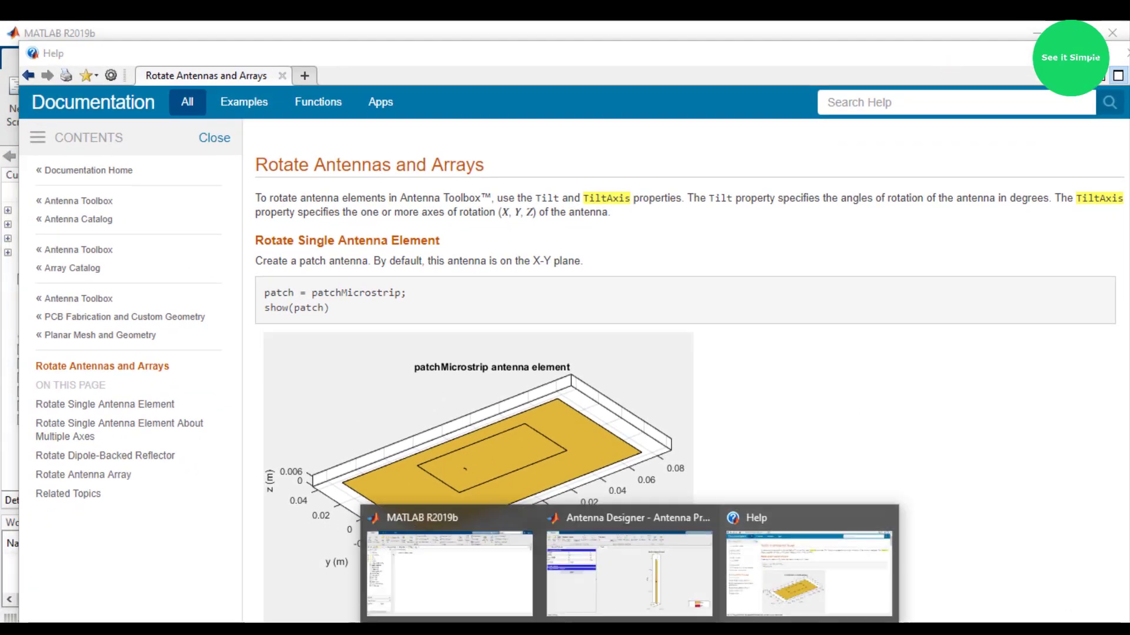
{"action": "left_click", "coordinate": [668, 580]}
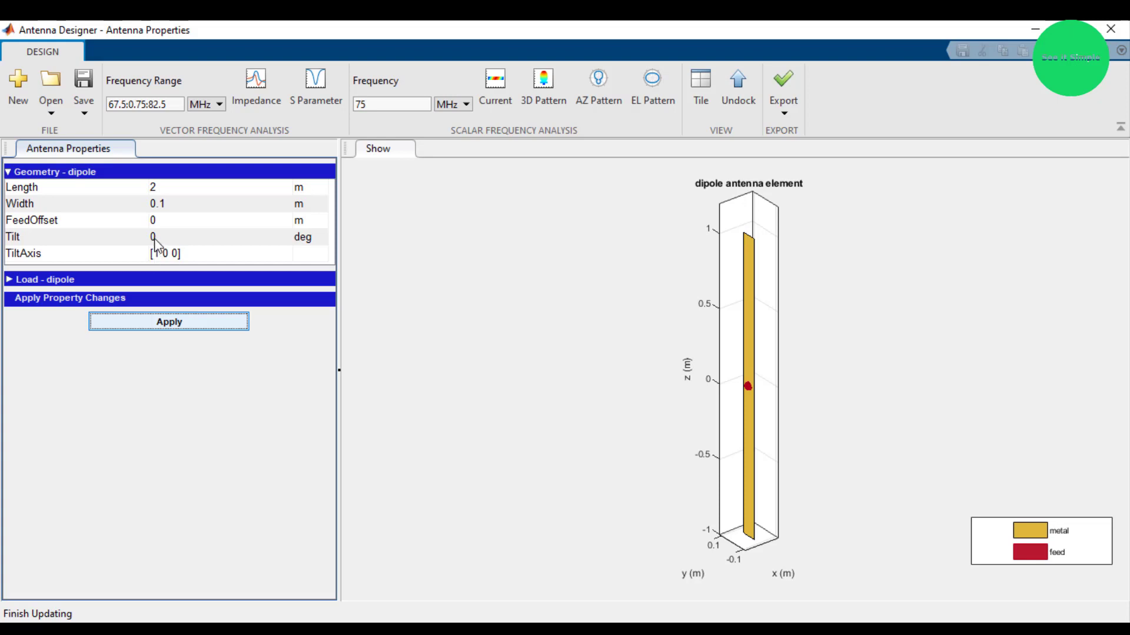
{"action": "right_click", "coordinate": [742, 373]}
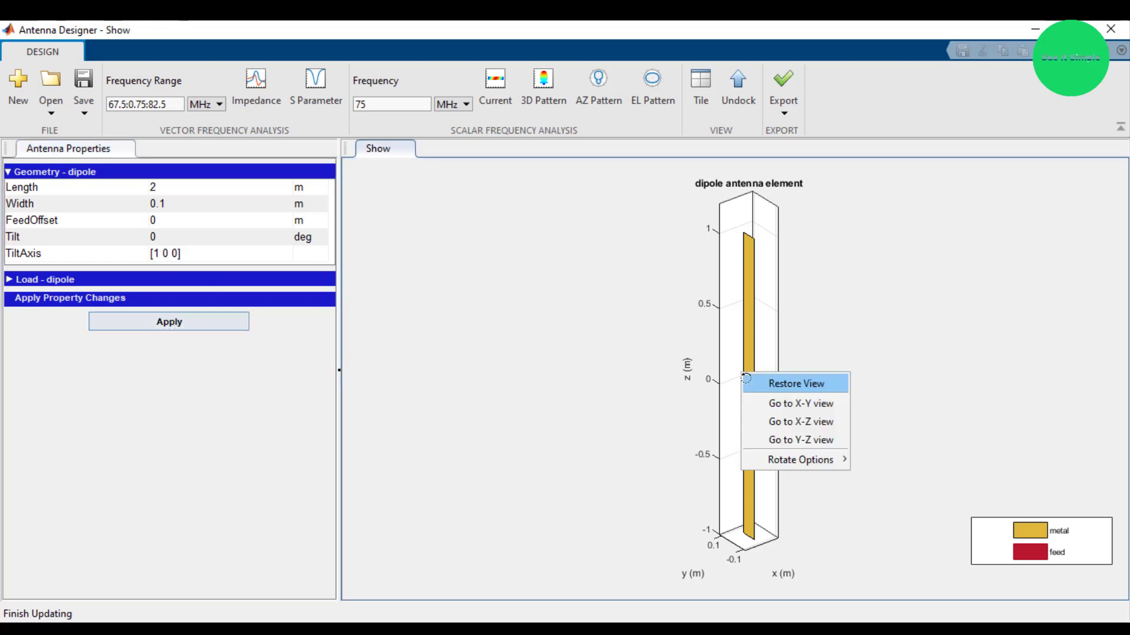
{"action": "mouse_move", "coordinate": [799, 465]}
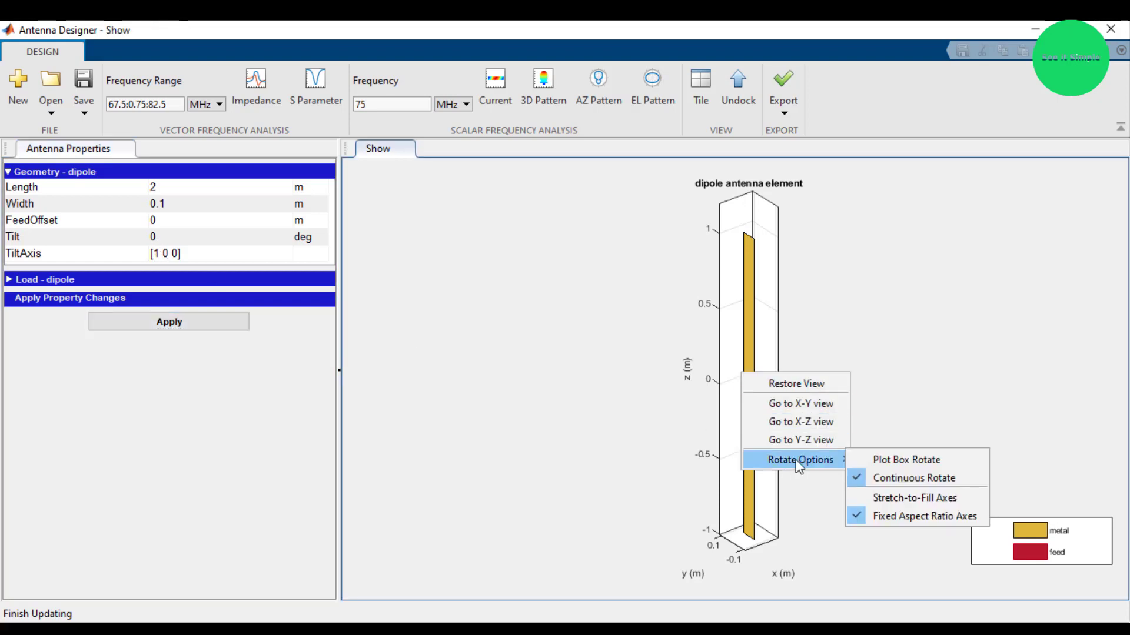
{"action": "left_click", "coordinate": [897, 499]}
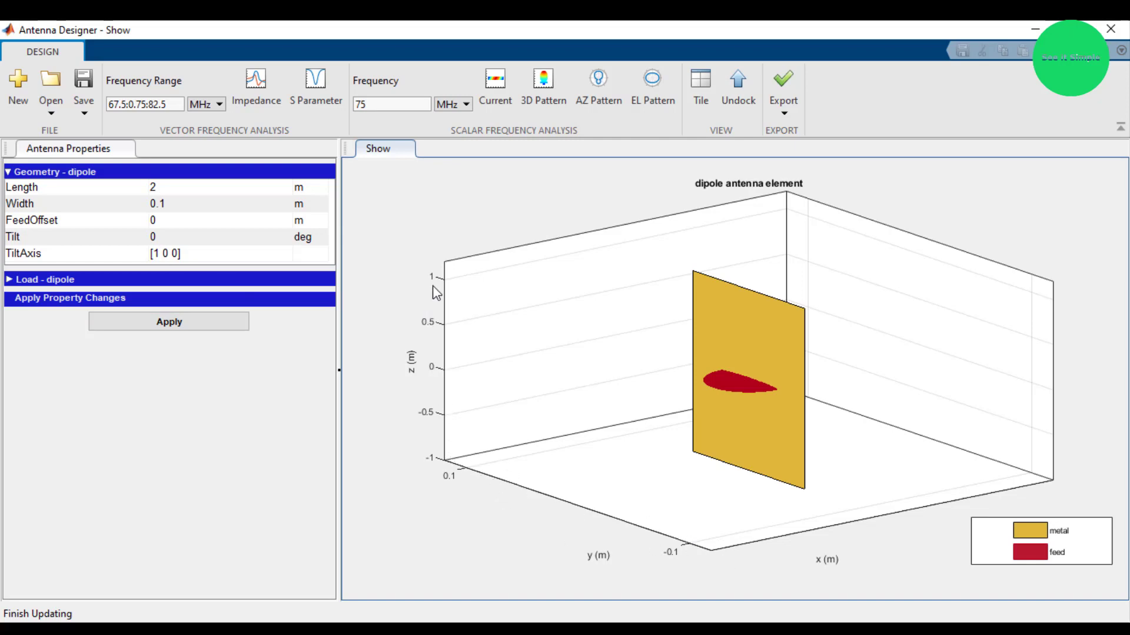
{"action": "double_click", "coordinate": [151, 239]}
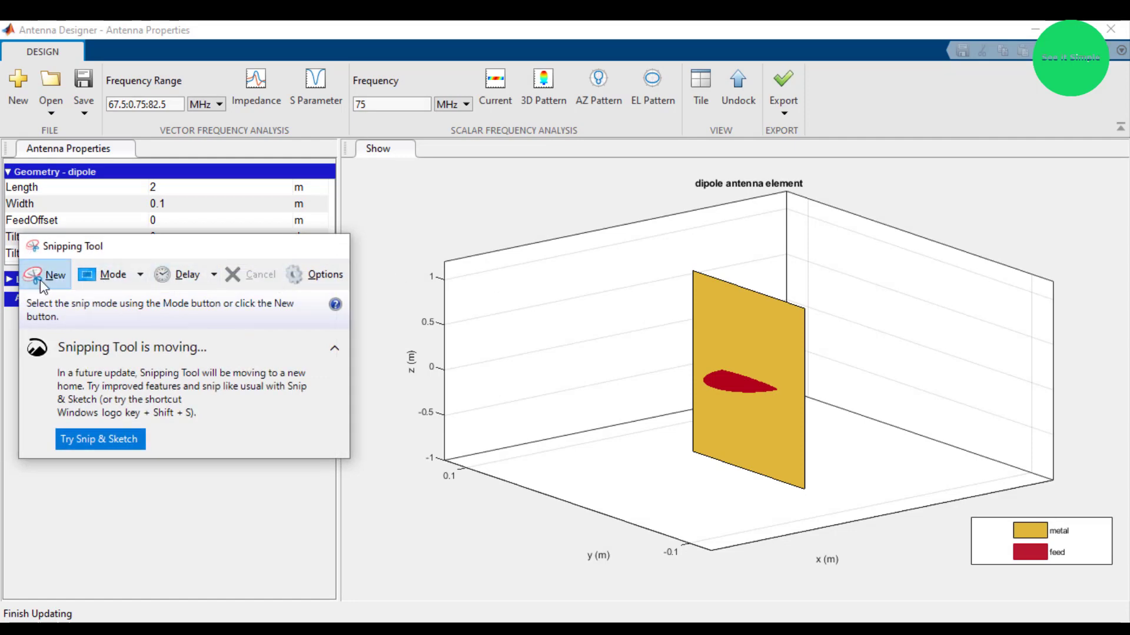
Step: Capture the untilted dipole plot with the Snipping Tool and minimize the snip window
{"action": "left_click", "coordinate": [41, 278]}
{"action": "left_click_drag", "start_coordinate": [364, 159], "coordinate": [1103, 575]}
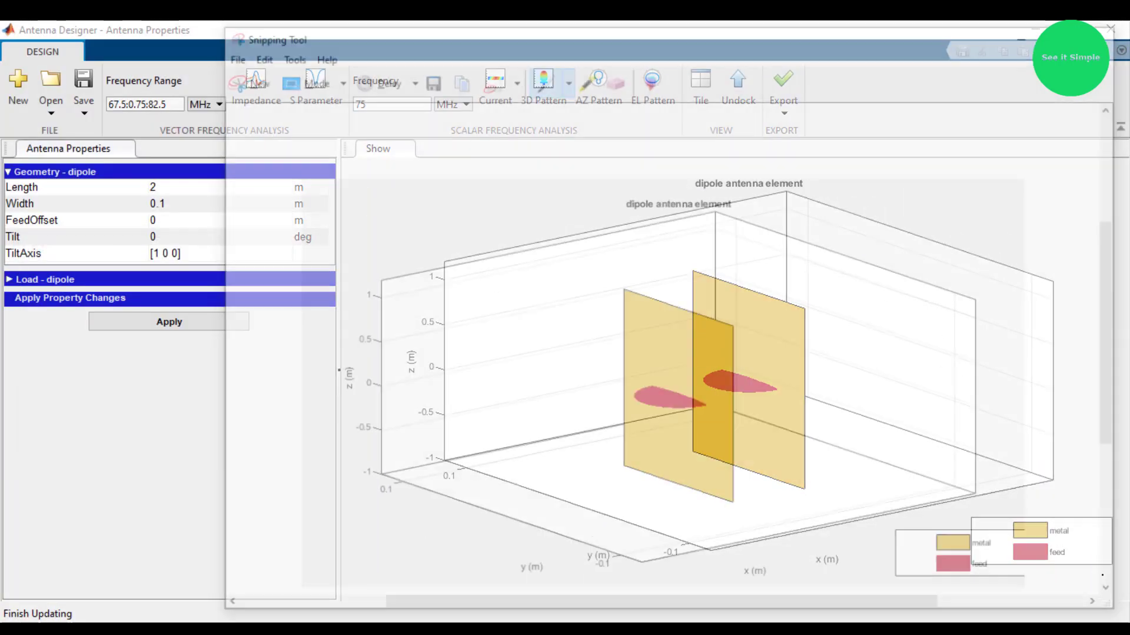
{"action": "left_click_drag", "start_coordinate": [627, 36], "coordinate": [690, 345]}
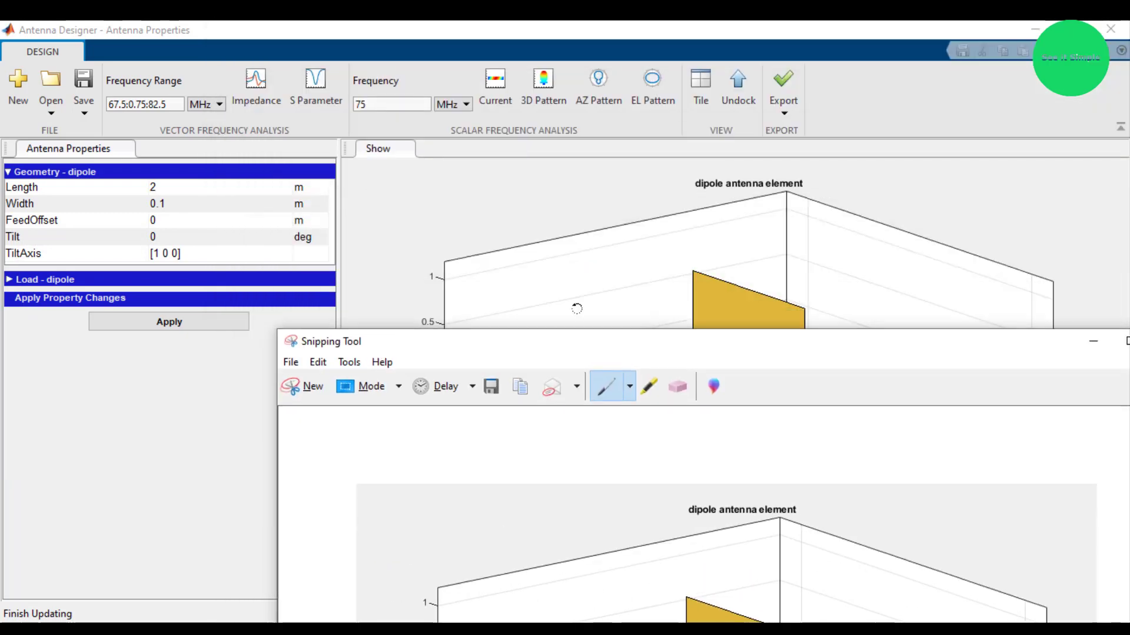
{"action": "left_click_drag", "start_coordinate": [538, 347], "coordinate": [395, 98]}
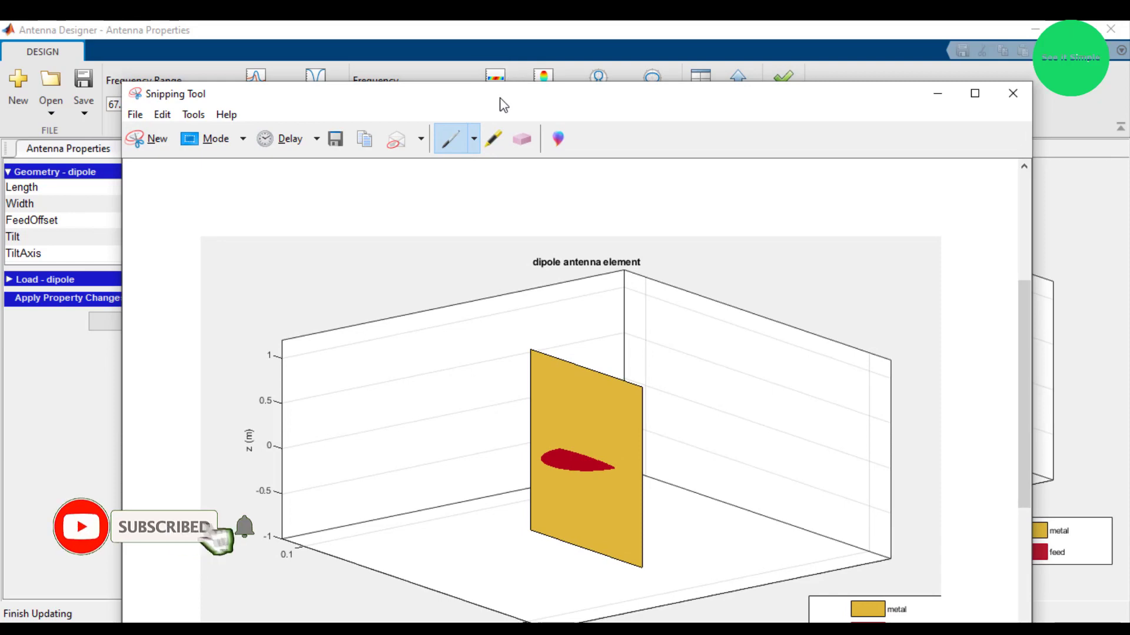
{"action": "left_click_drag", "start_coordinate": [502, 104], "coordinate": [524, 63]}
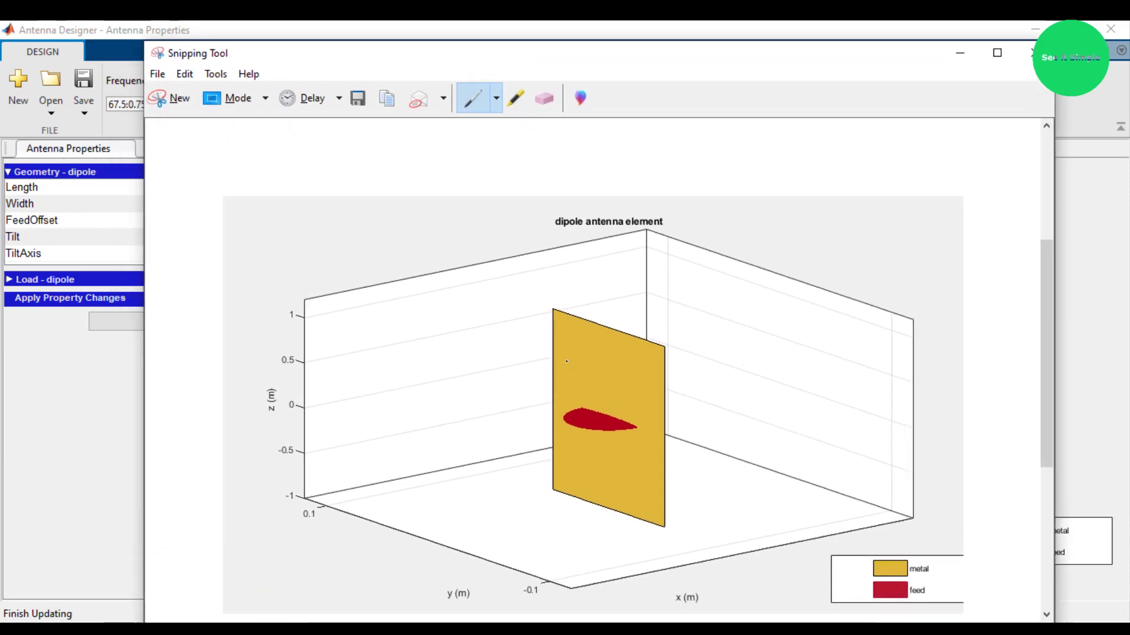
{"action": "left_click", "coordinate": [960, 53]}
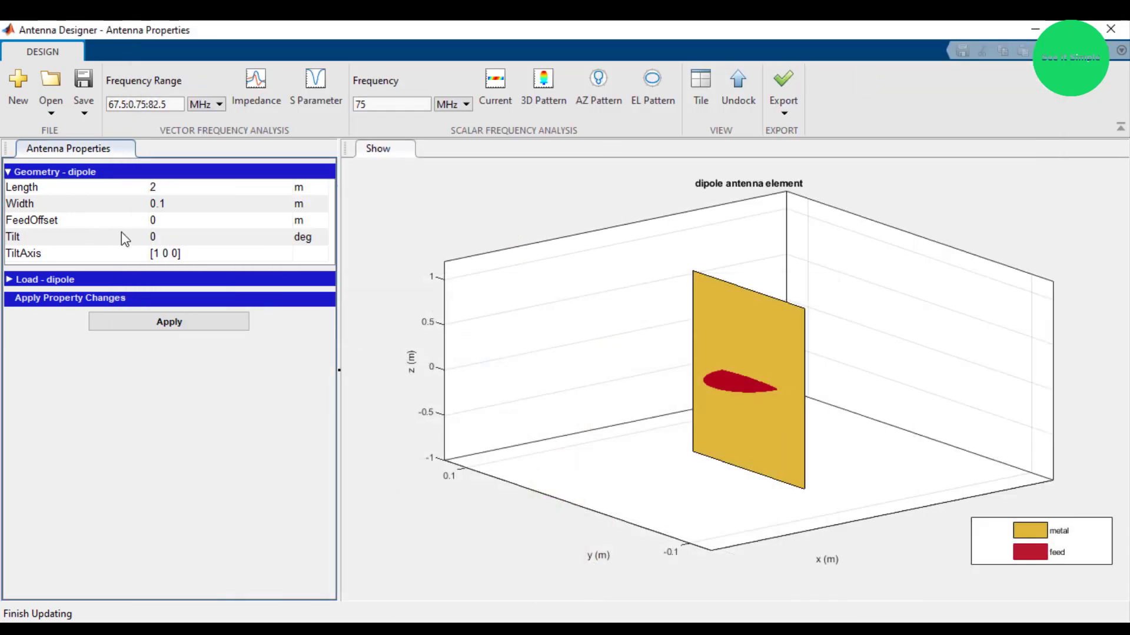
Step: Set the dipole's tilt to 90 degrees, apply it, and stretch the plot's axes to fill the view
{"action": "left_click", "coordinate": [162, 325]}
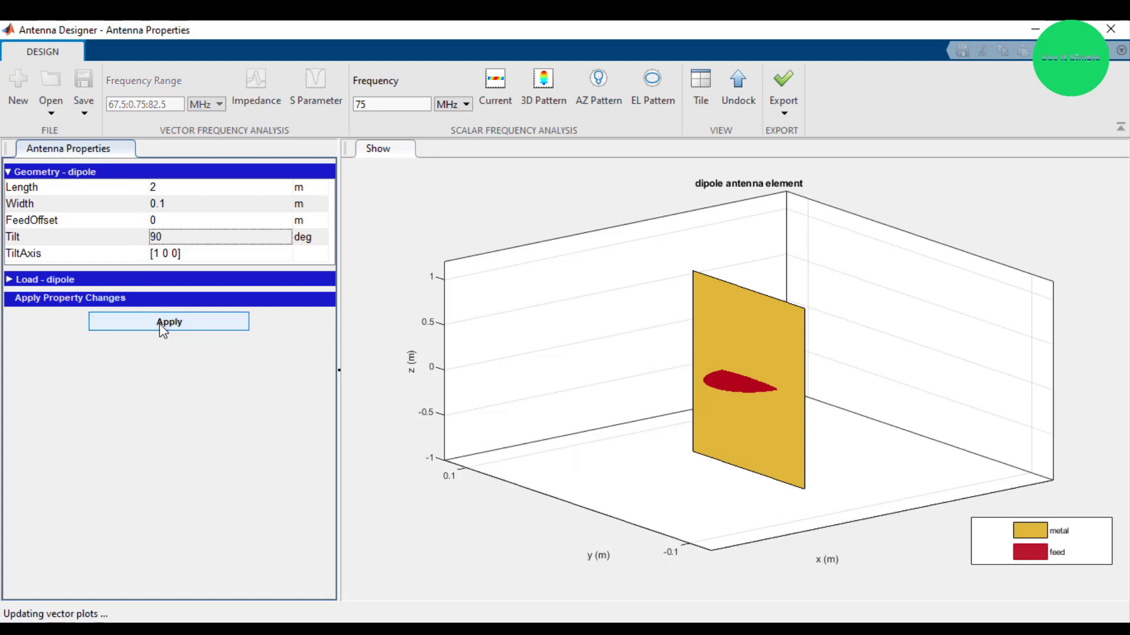
{"action": "right_click", "coordinate": [748, 332]}
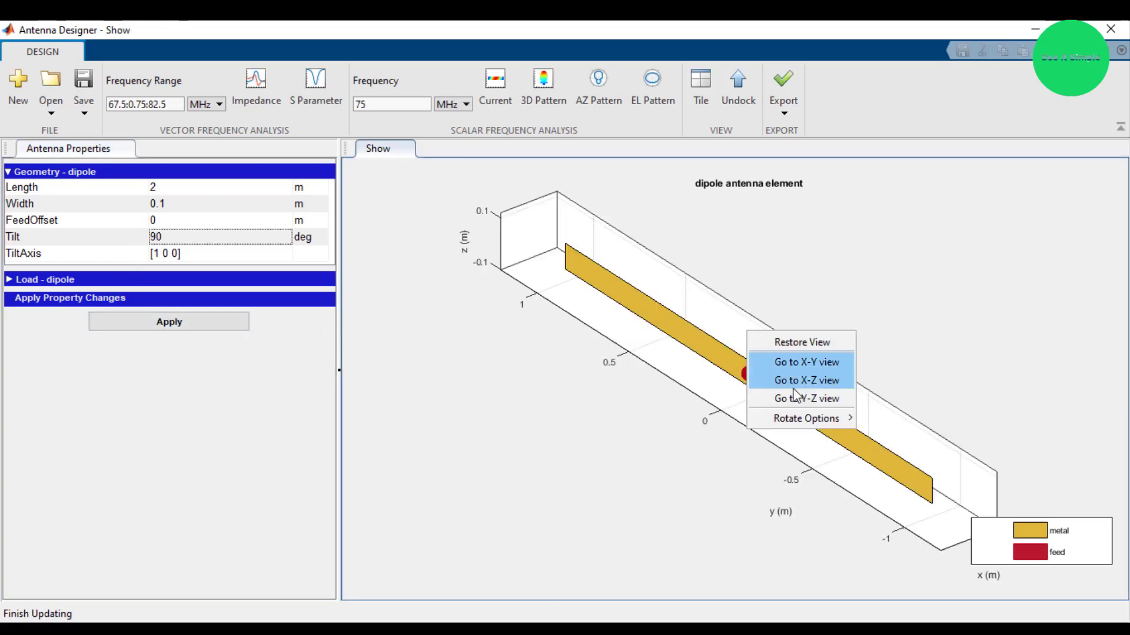
{"action": "mouse_move", "coordinate": [836, 418]}
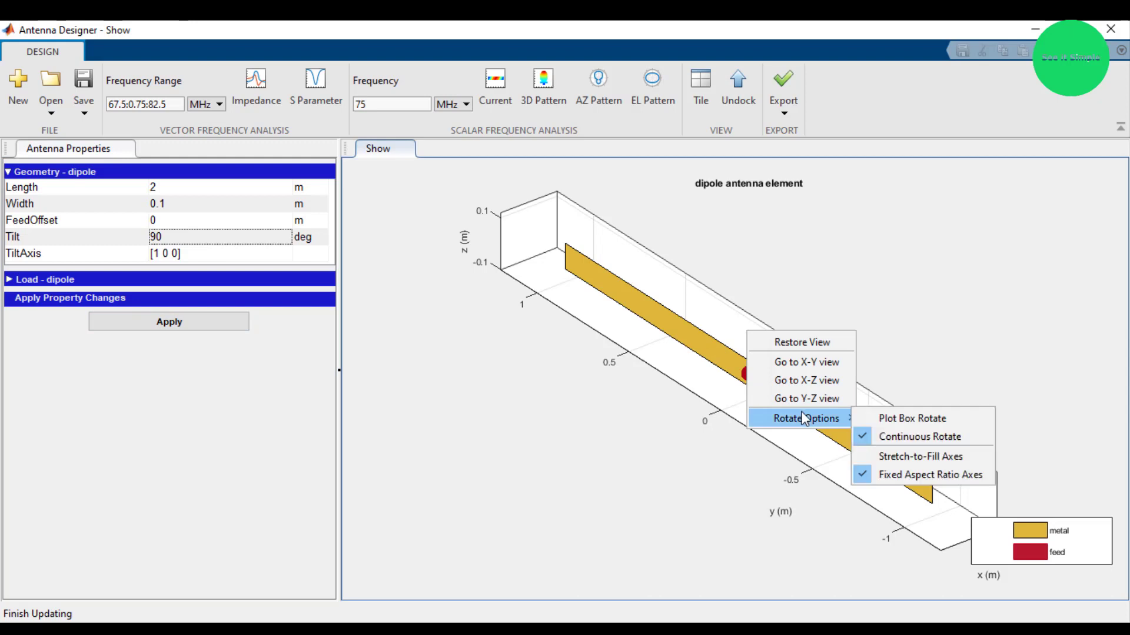
{"action": "left_click", "coordinate": [889, 458]}
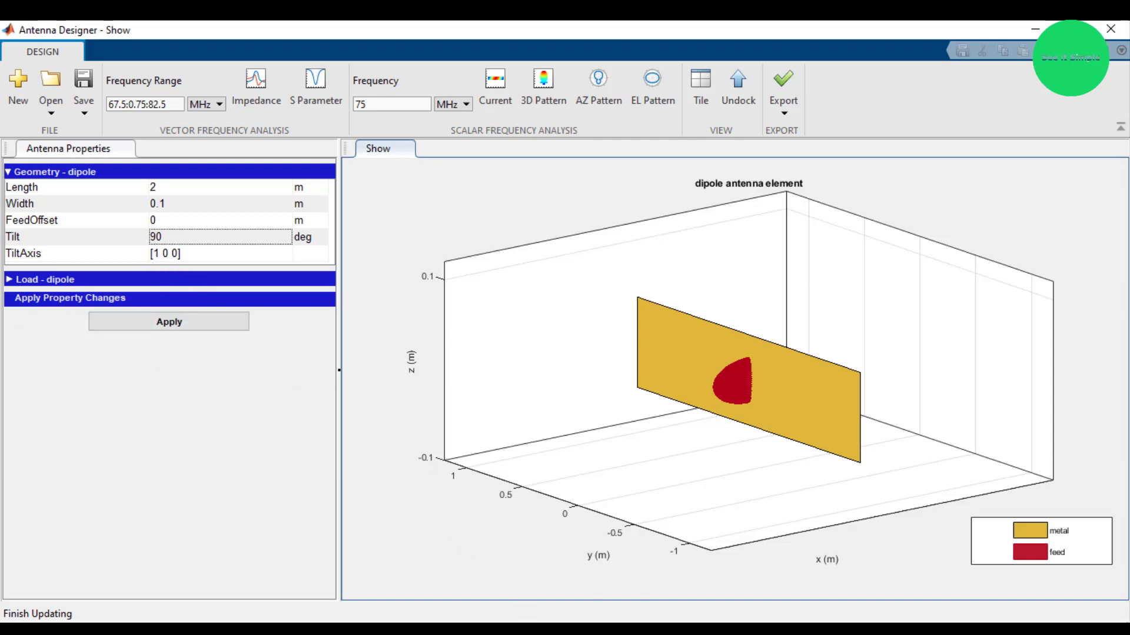
Step: Compare the captured untilted dipole side by side with the 90-degree plot, and close the snip without saving
{"action": "key", "text": "alt+Tab"}
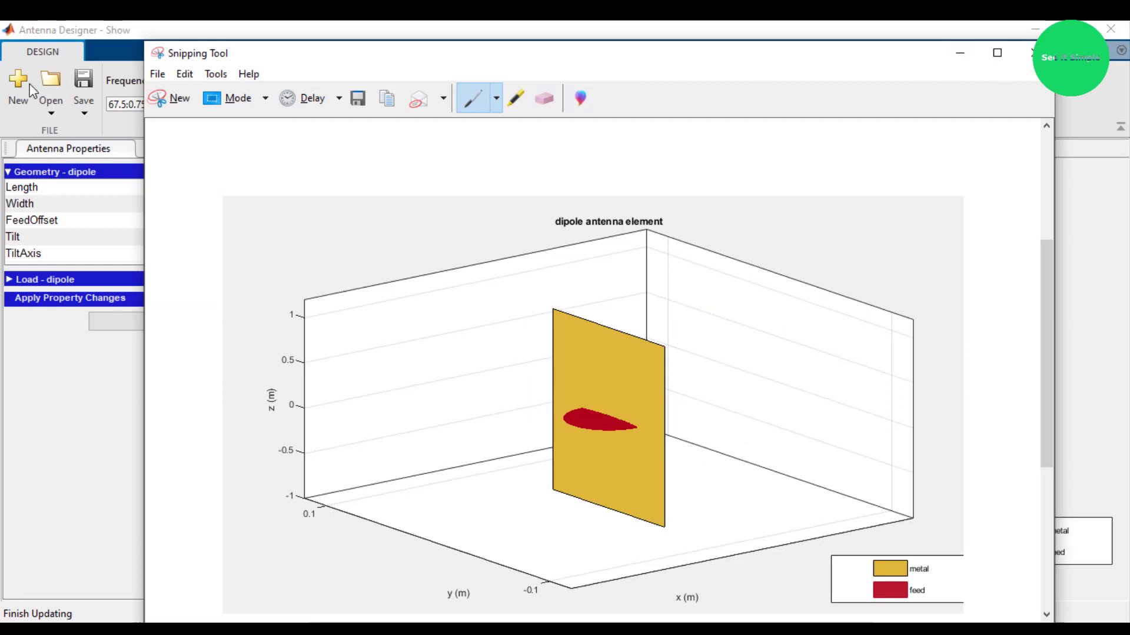
{"action": "left_click_drag", "start_coordinate": [146, 41], "coordinate": [161, 55]}
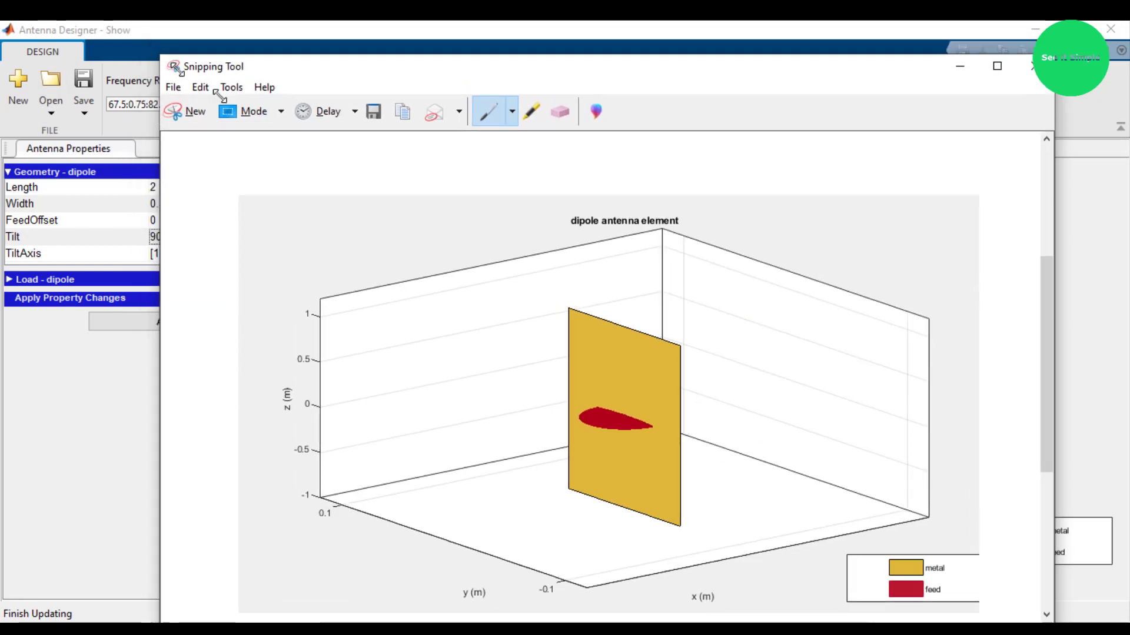
{"action": "left_click_drag", "start_coordinate": [219, 95], "coordinate": [472, 227]}
{"action": "left_click_drag", "start_coordinate": [638, 234], "coordinate": [150, 197]}
{"action": "scroll", "coordinate": [373, 375], "scroll_direction": "down", "scroll_amount": 3}
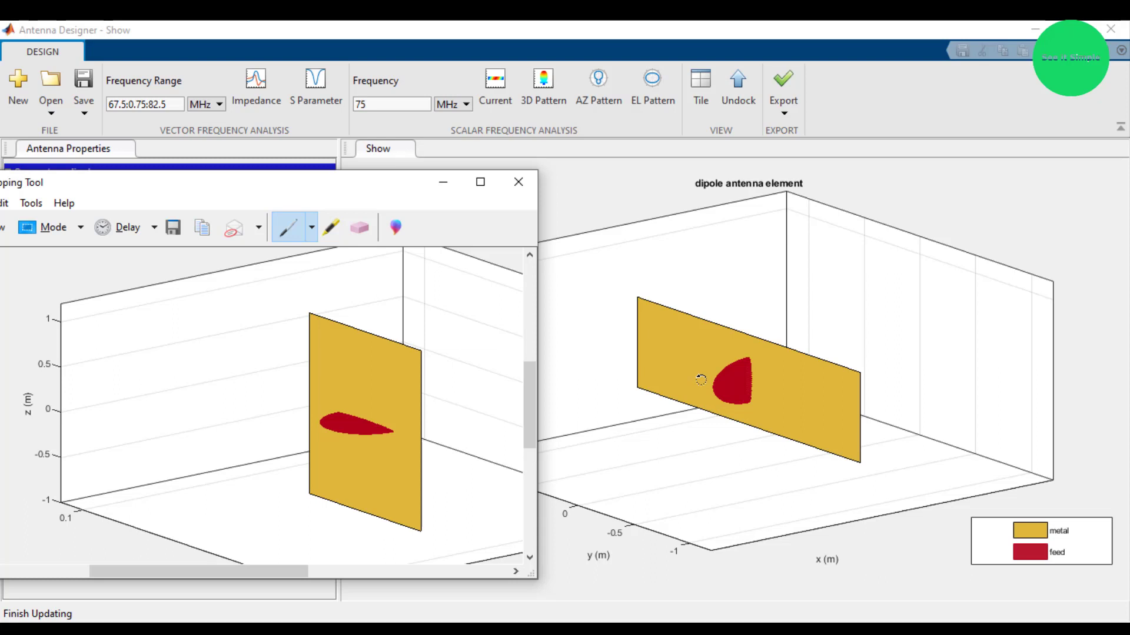
{"action": "left_click_drag", "start_coordinate": [221, 188], "coordinate": [273, 166]}
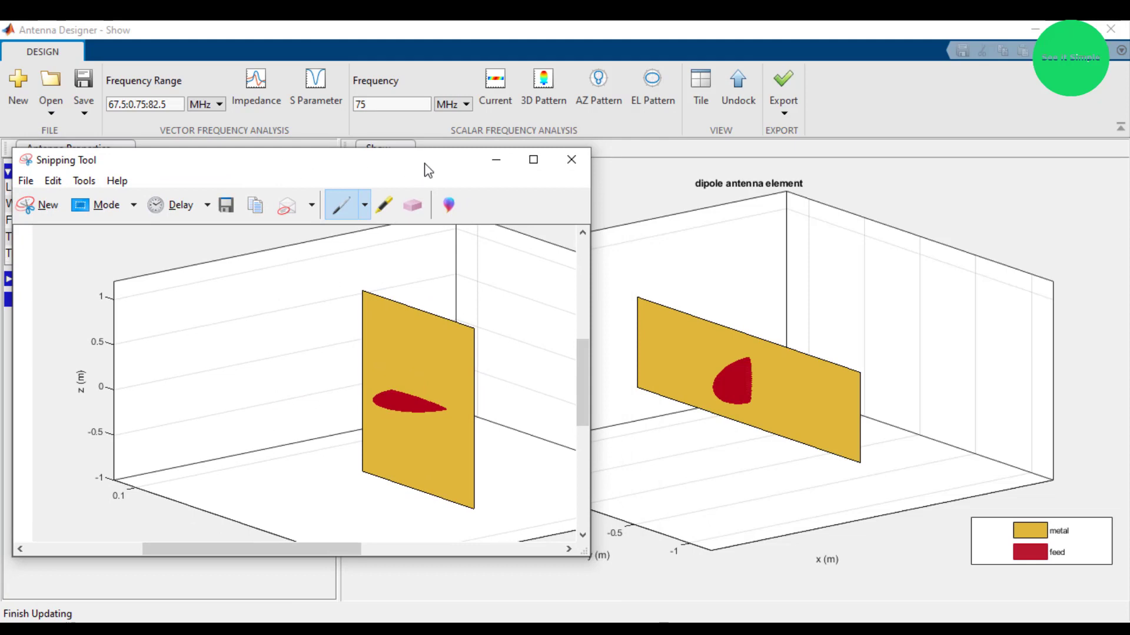
{"action": "left_click_drag", "start_coordinate": [589, 556], "coordinate": [757, 592]}
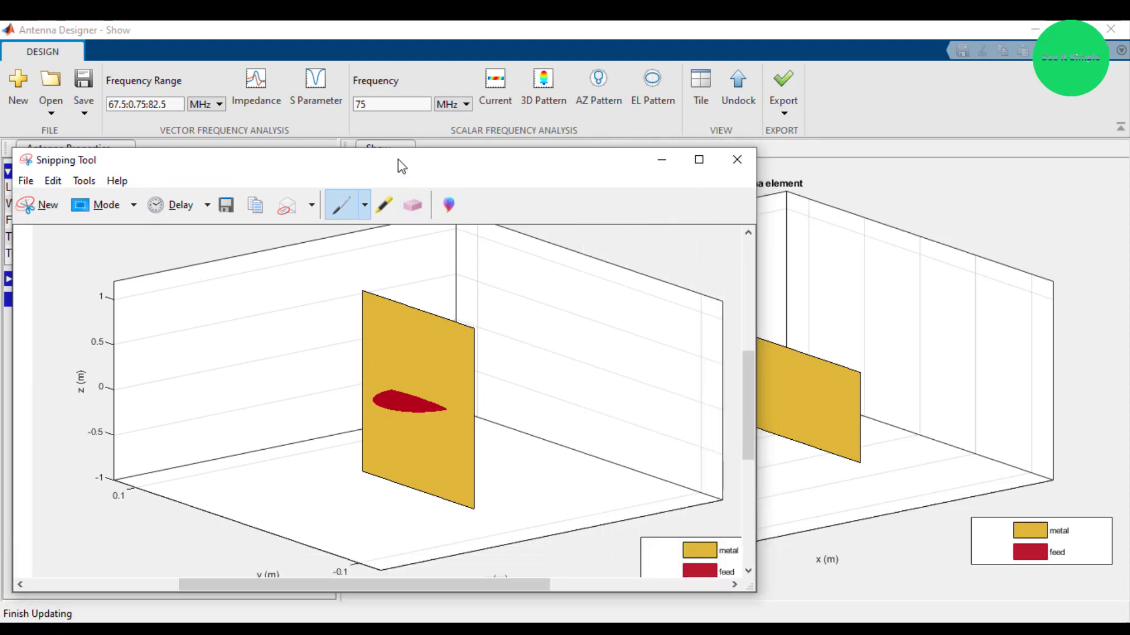
{"action": "left_click_drag", "start_coordinate": [397, 159], "coordinate": [293, 173]}
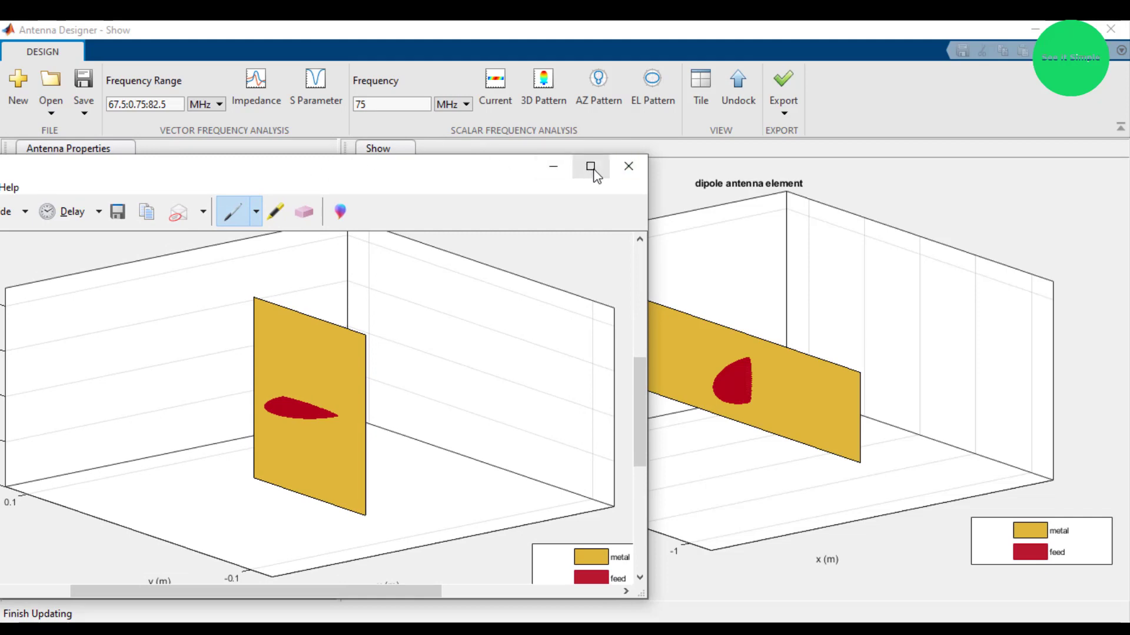
{"action": "left_click", "coordinate": [624, 166]}
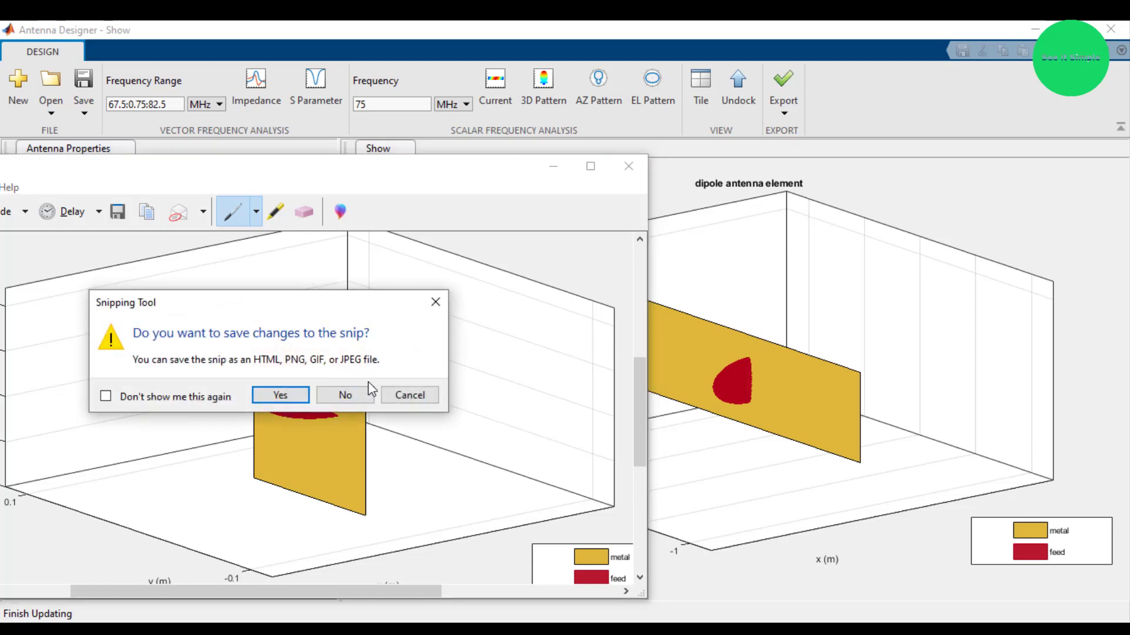
{"action": "left_click", "coordinate": [345, 393]}
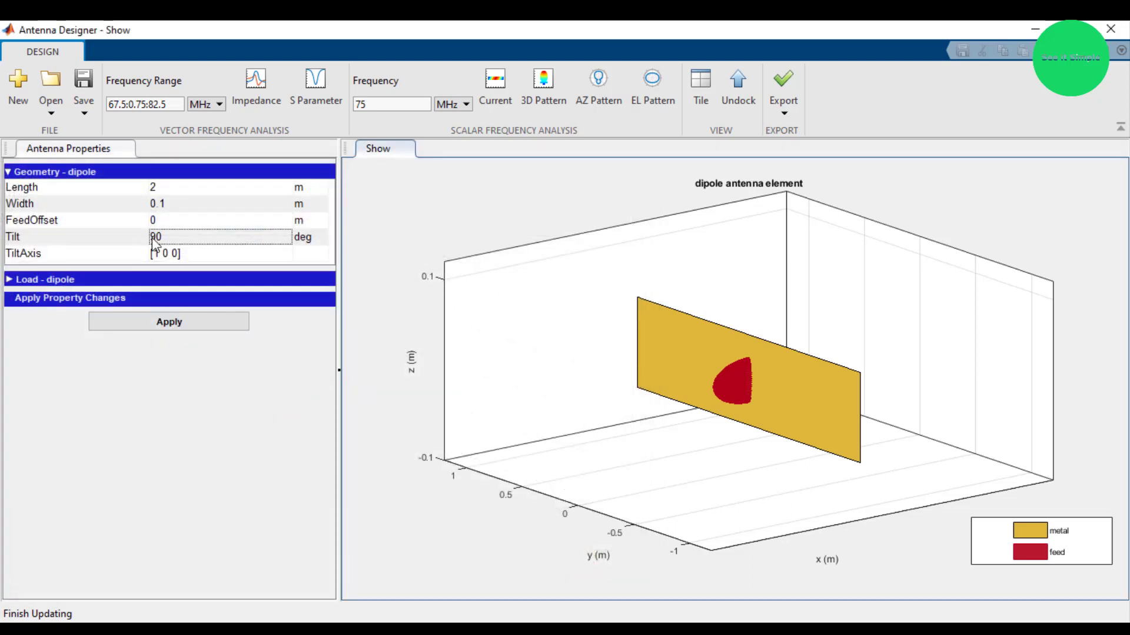
Step: Return the dipole's tilt to 0 degrees and apply the change
{"action": "left_click", "coordinate": [155, 237]}
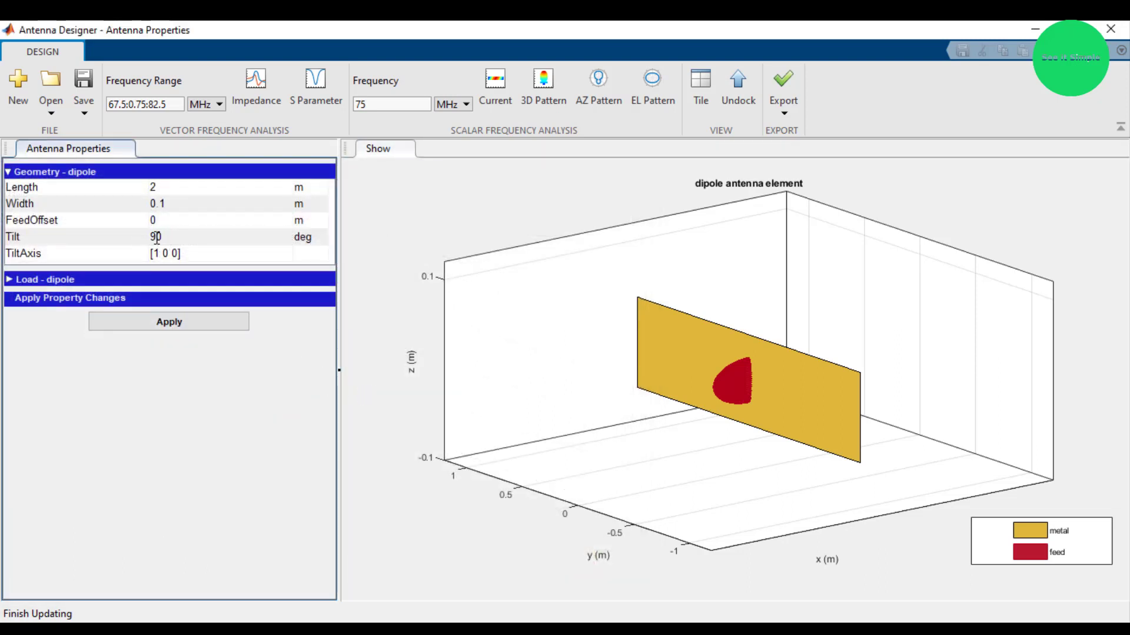
{"action": "key", "text": "BackSpace"}
{"action": "left_click", "coordinate": [184, 326]}
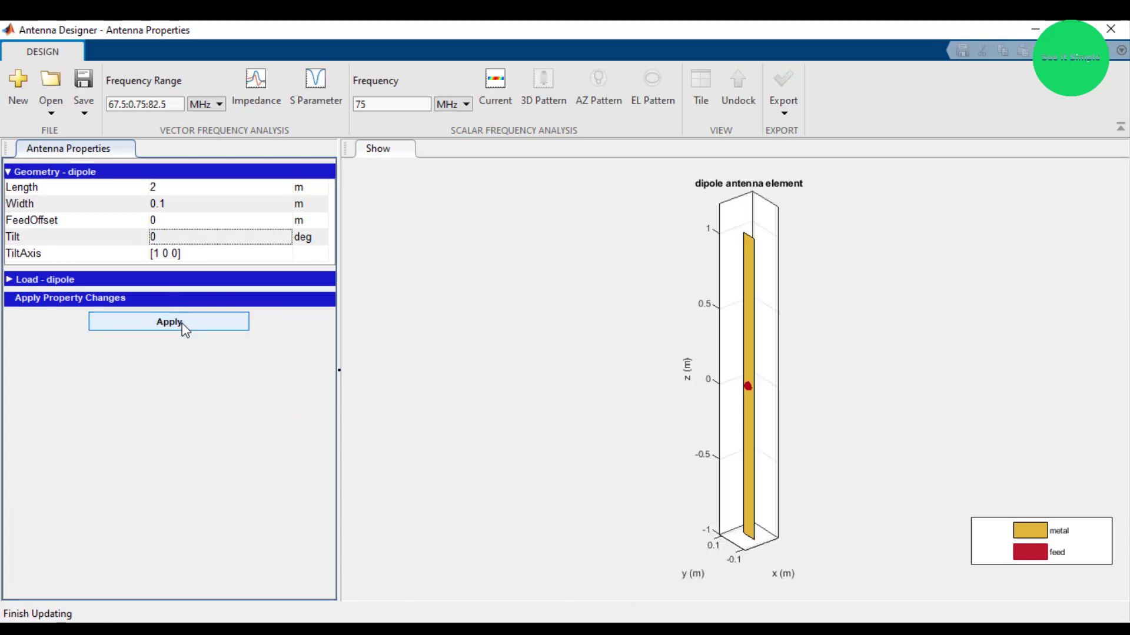
Step: Set the dipole's tilt axis to [0 1 0] for rotation about the Y axis
{"action": "left_click", "coordinate": [165, 259]}
{"action": "left_click", "coordinate": [153, 254]}
{"action": "key", "text": "Delete"}
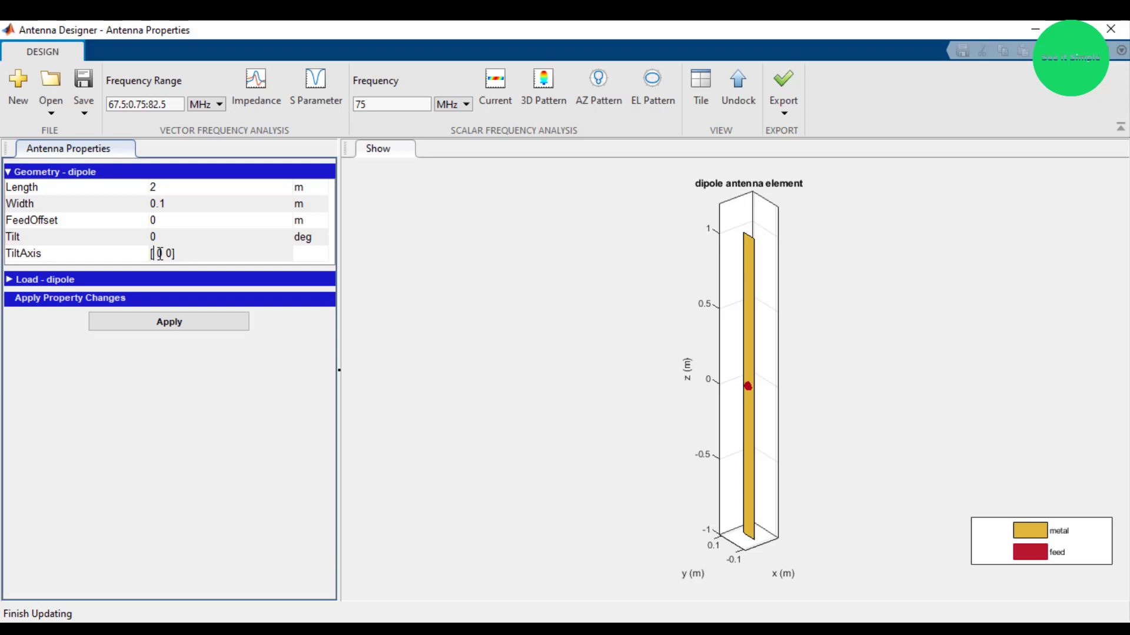
{"action": "type", "text": "0"}
{"action": "left_click", "coordinate": [169, 253]}
{"action": "key", "text": "BackSpace"}
{"action": "key", "text": "BackSpace"}
{"action": "type", "text": "1"}
{"action": "left_click", "coordinate": [164, 237]}
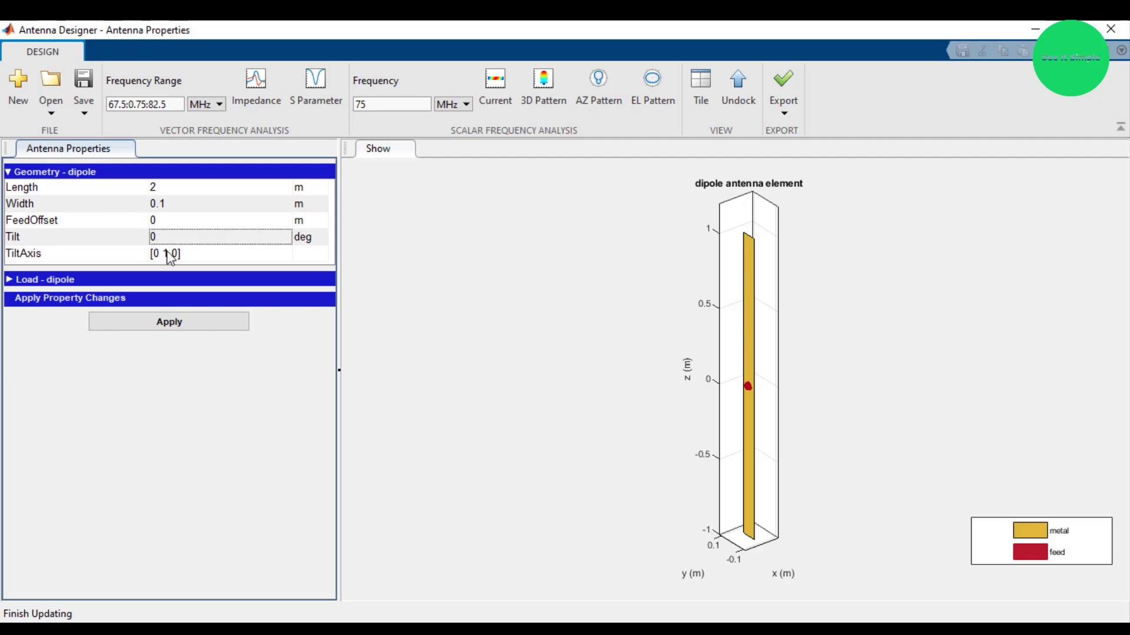
Step: Apply the [0 1 0] tilt axis with the dipole's tilt at 0 degrees, and stretch the plot's axes to fill the view
{"action": "left_click", "coordinate": [164, 237]}
{"action": "left_click", "coordinate": [153, 236]}
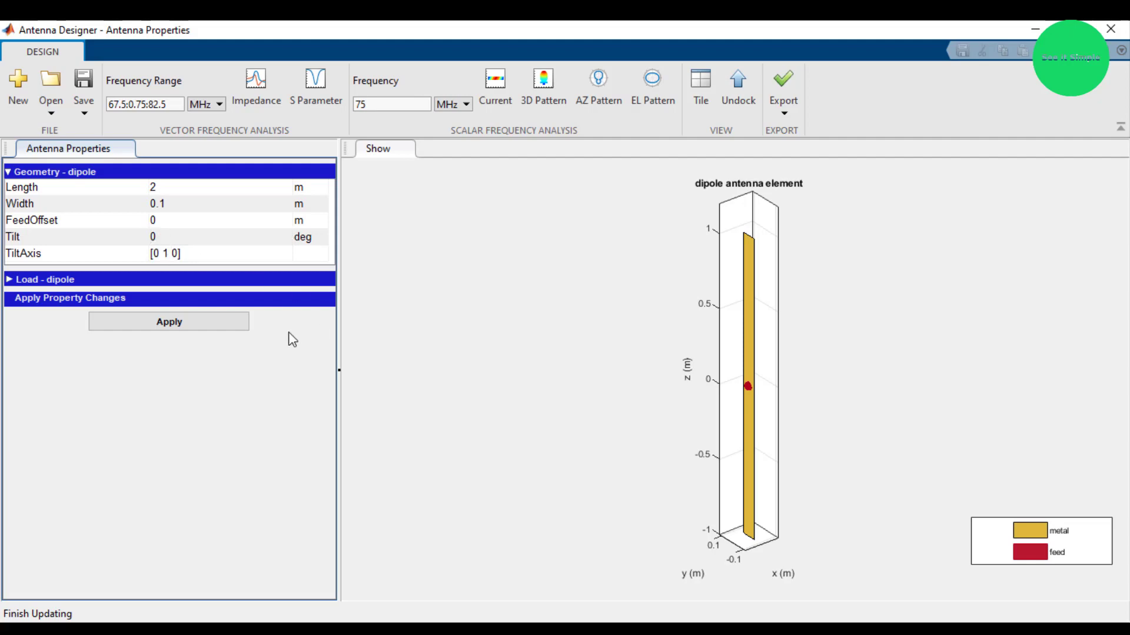
{"action": "left_click", "coordinate": [209, 327]}
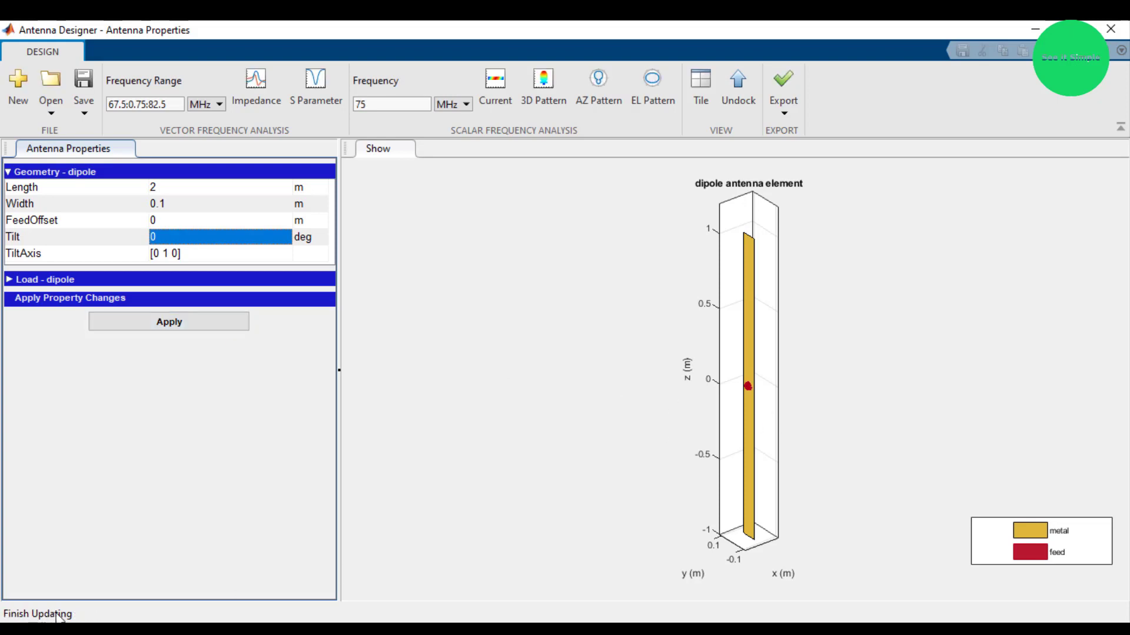
{"action": "right_click", "coordinate": [741, 396]}
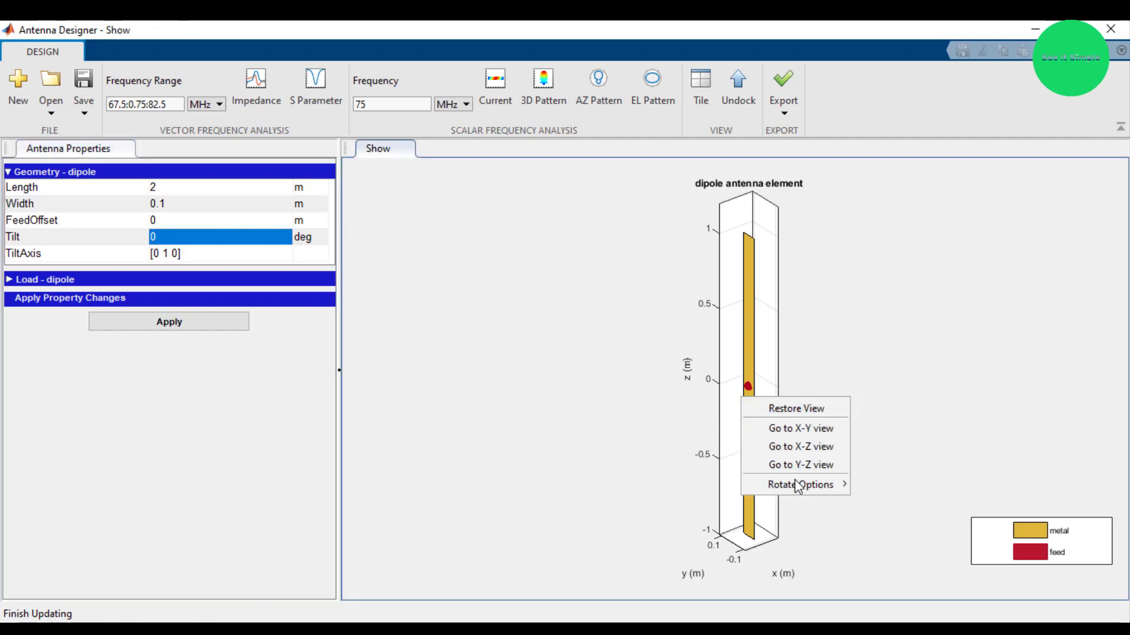
{"action": "mouse_move", "coordinate": [803, 485]}
{"action": "left_click", "coordinate": [895, 523]}
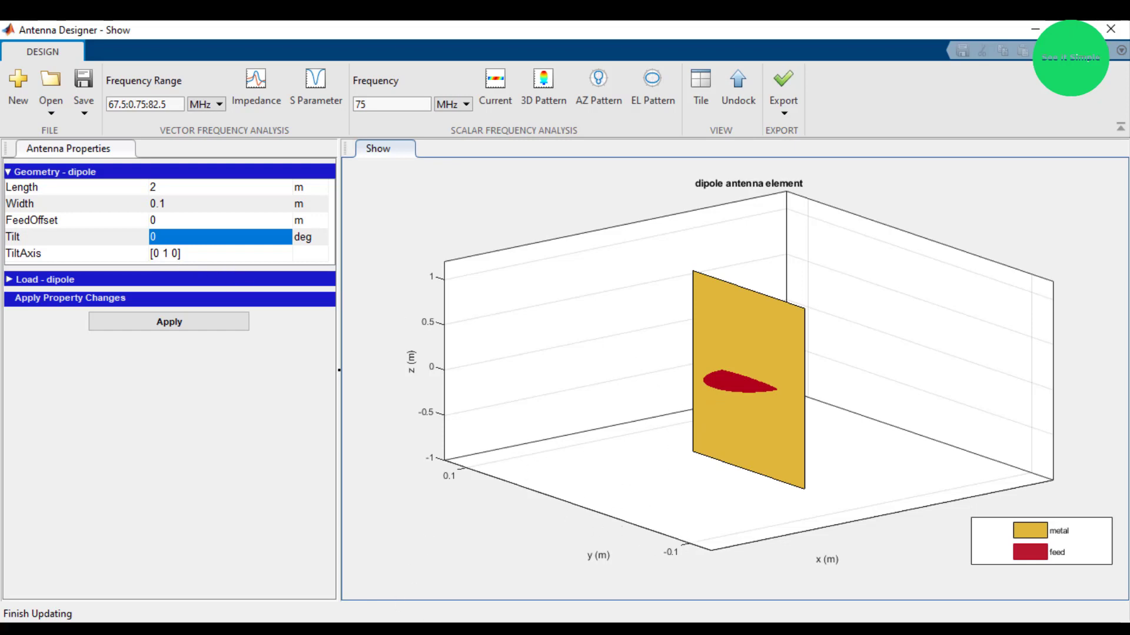
Step: Capture the untilted dipole plot with the Snipping Tool and shrink the snip window to uncover the antenna properties
{"action": "left_click", "coordinate": [59, 273]}
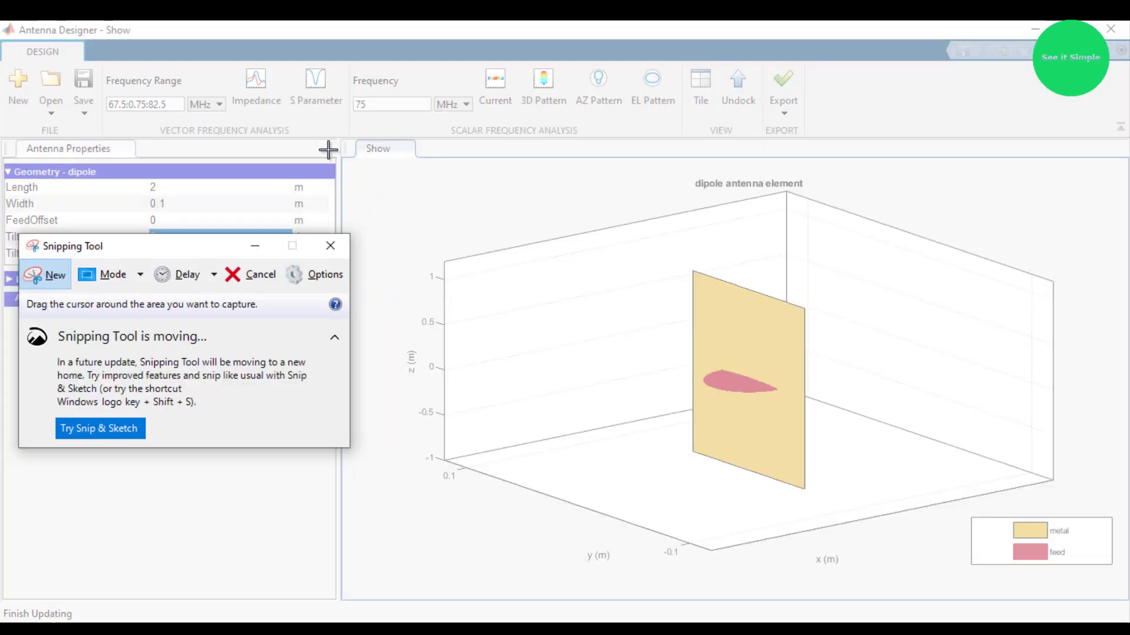
{"action": "left_click_drag", "start_coordinate": [338, 148], "coordinate": [1099, 599]}
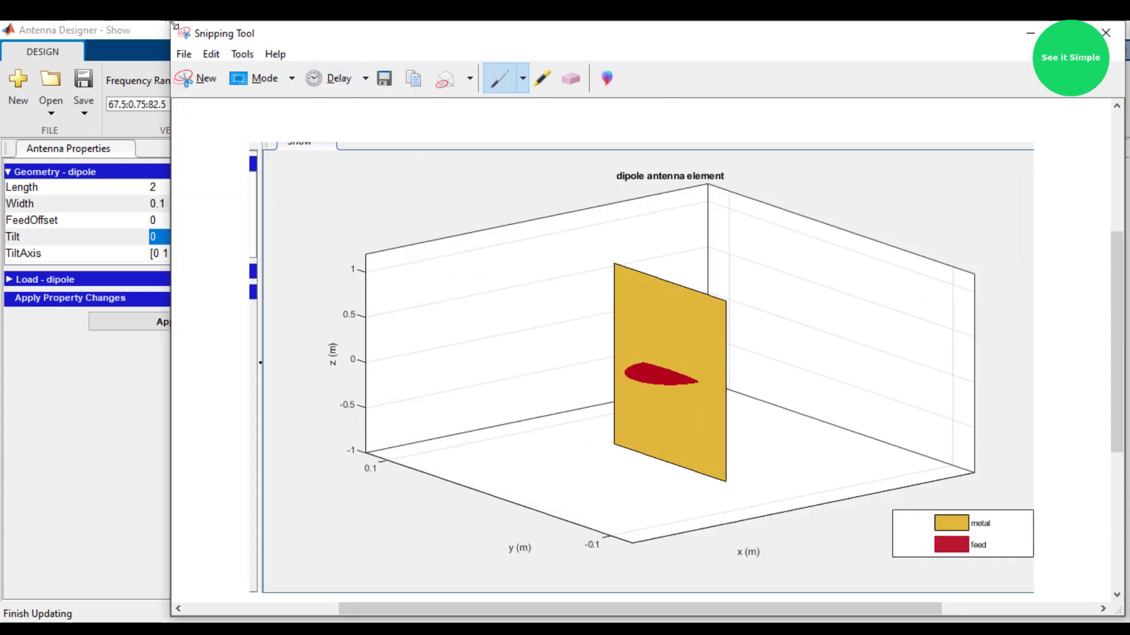
{"action": "left_click_drag", "start_coordinate": [171, 22], "coordinate": [480, 58]}
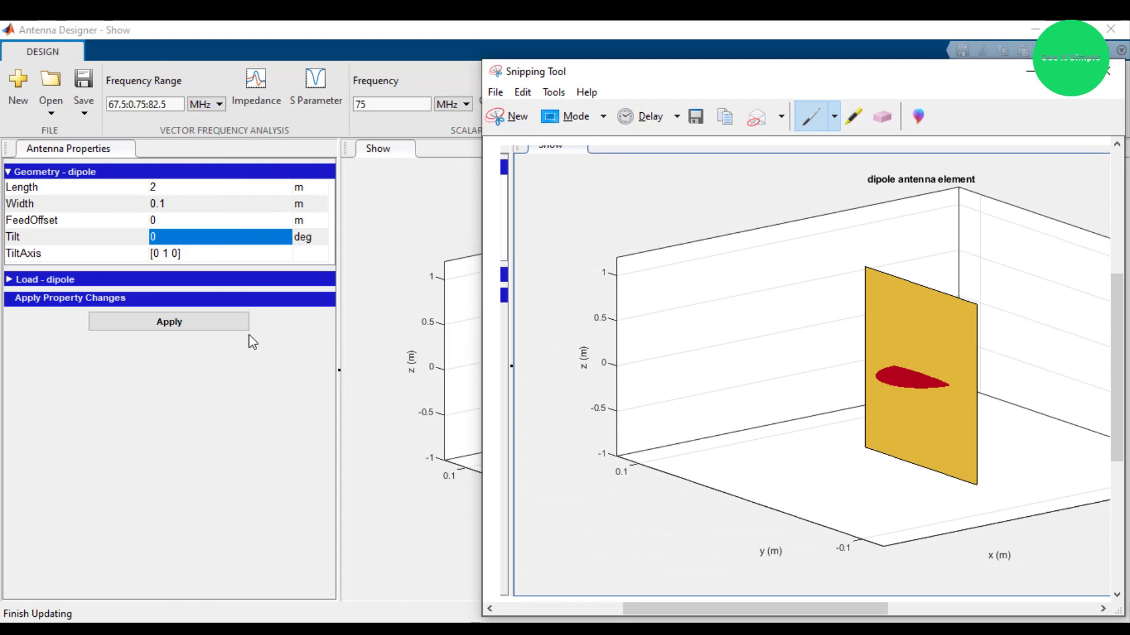
Step: Set the dipole's tilt to 90 degrees about the Y axis, apply it, and stretch the plot's axes to fill the view
{"action": "left_click", "coordinate": [158, 238]}
{"action": "left_click", "coordinate": [153, 237]}
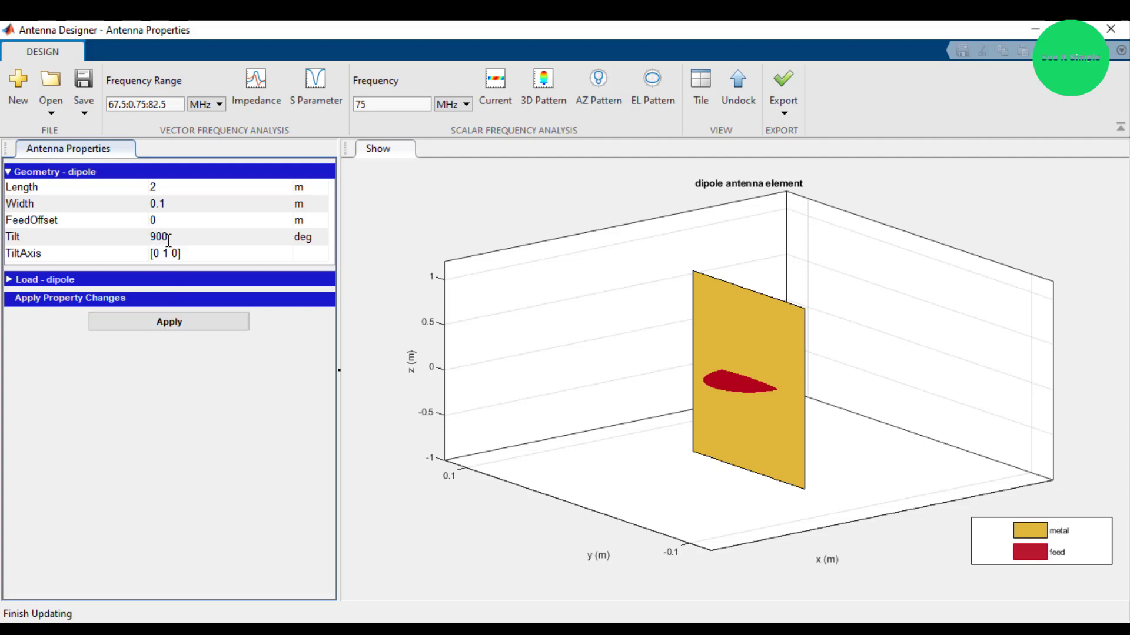
{"action": "left_click", "coordinate": [166, 325]}
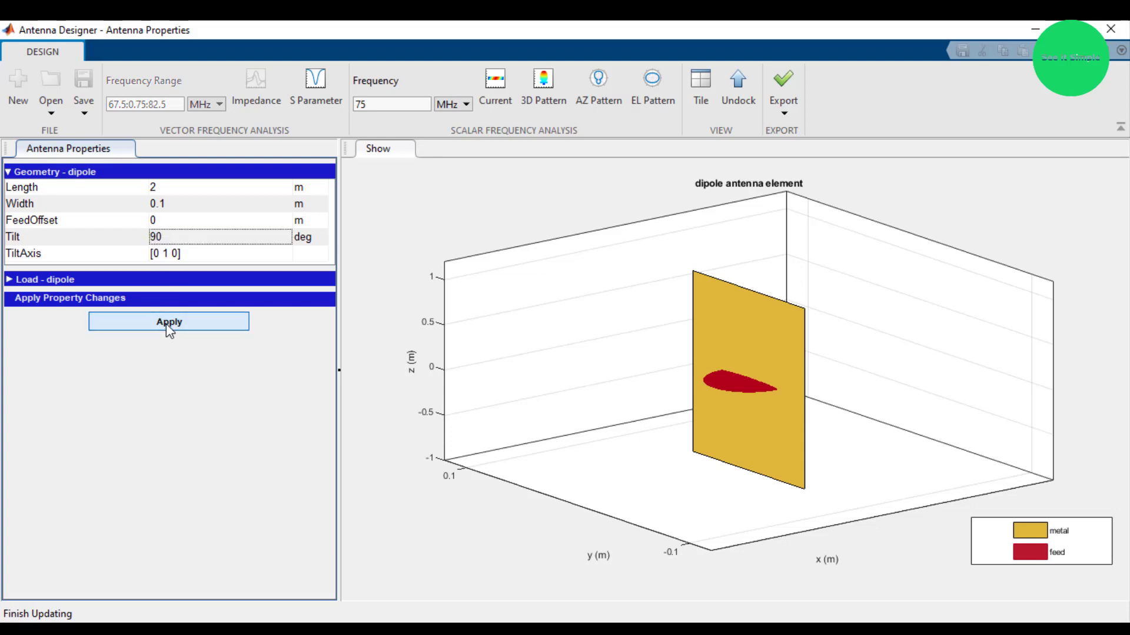
{"action": "right_click", "coordinate": [748, 373]}
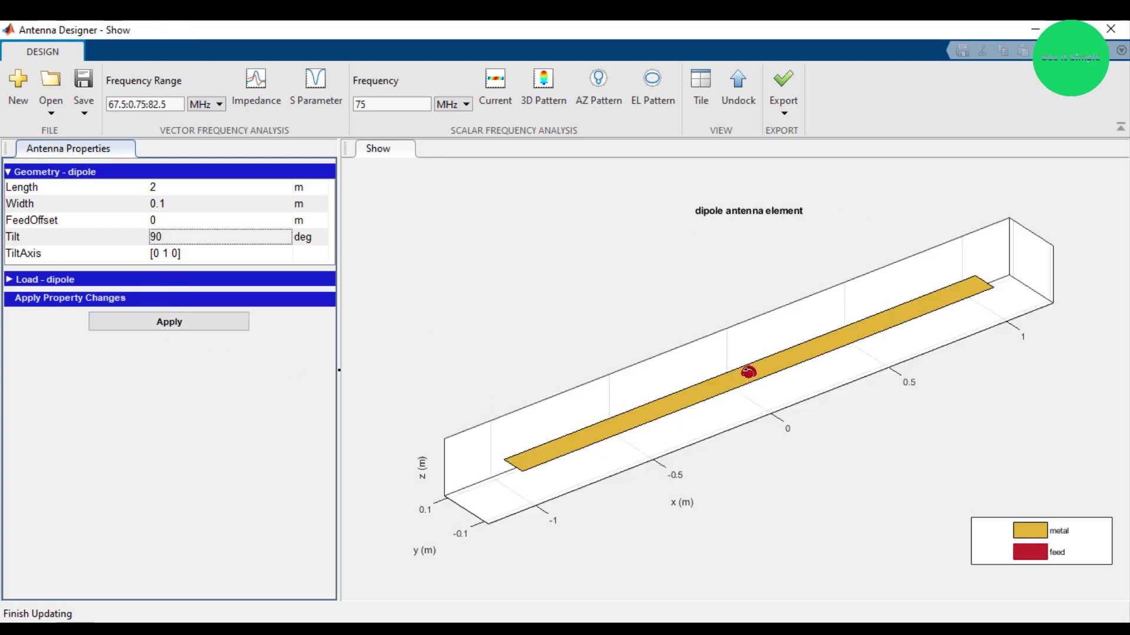
{"action": "mouse_move", "coordinate": [807, 461]}
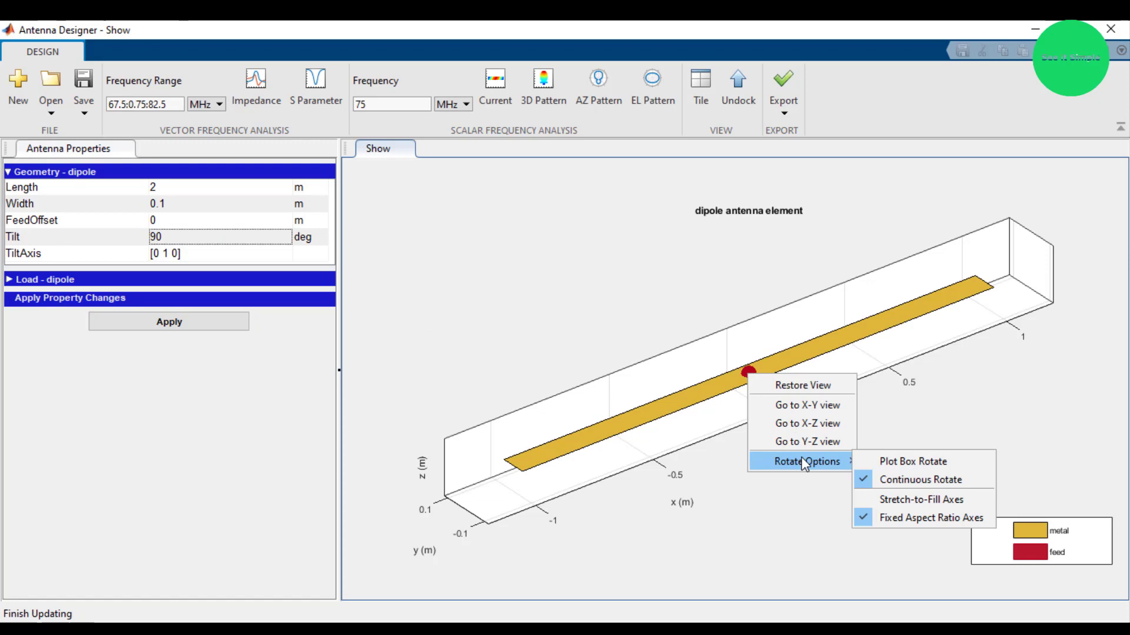
{"action": "left_click", "coordinate": [893, 497]}
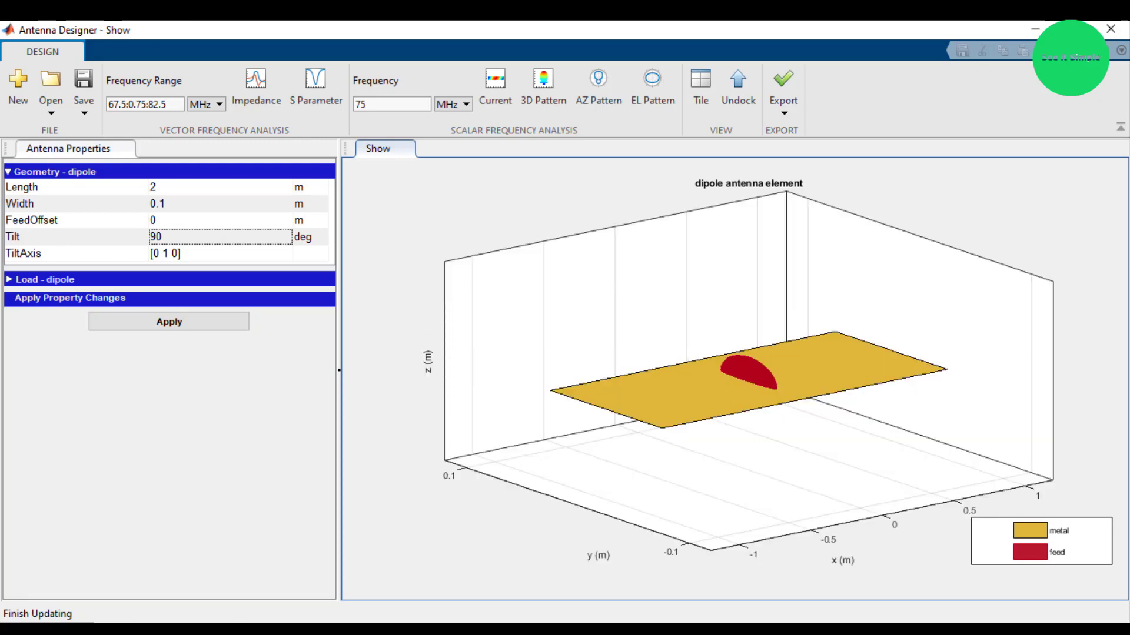
Step: Compare the captured untilted dipole side by side with the plot tilted 90 degrees about Y, and minimize the snip
{"action": "key", "text": "alt+Tab"}
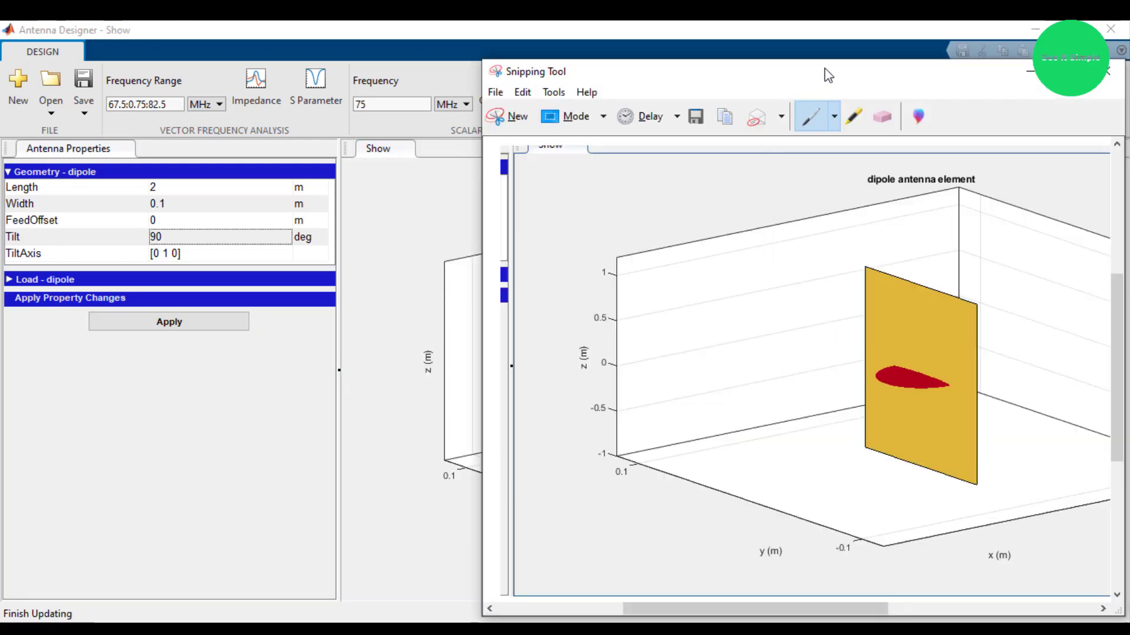
{"action": "left_click_drag", "start_coordinate": [831, 75], "coordinate": [248, 110]}
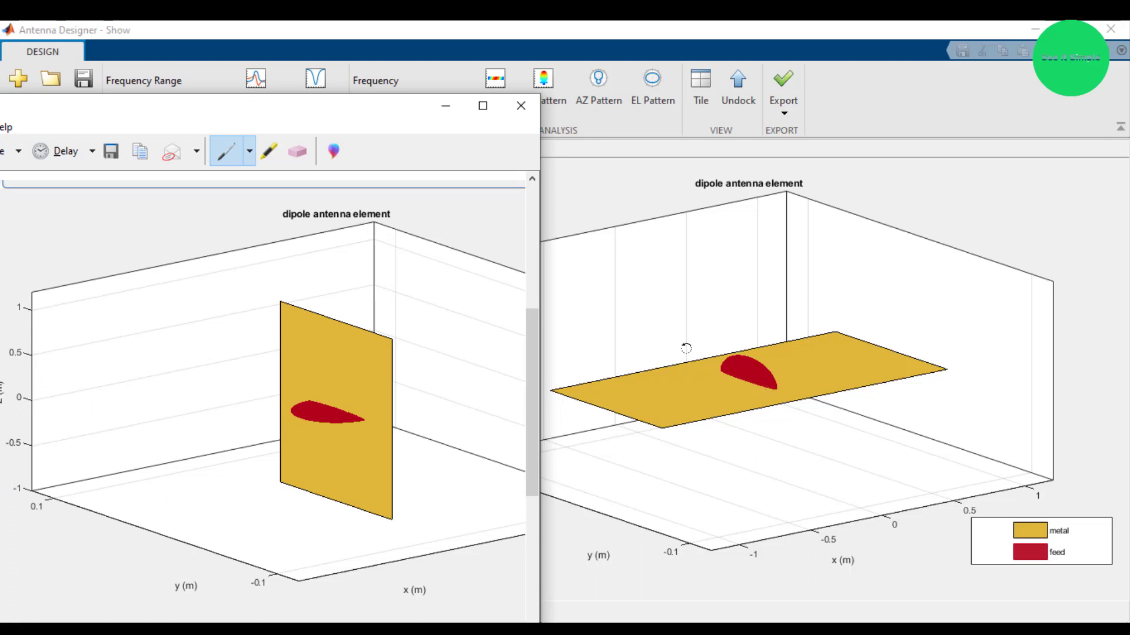
{"action": "left_click", "coordinate": [446, 107]}
Step: Reset the dipole's tilt to 0 degrees, apply it, and stretch the plot's axes to fill the view
{"action": "double_click", "coordinate": [155, 237]}
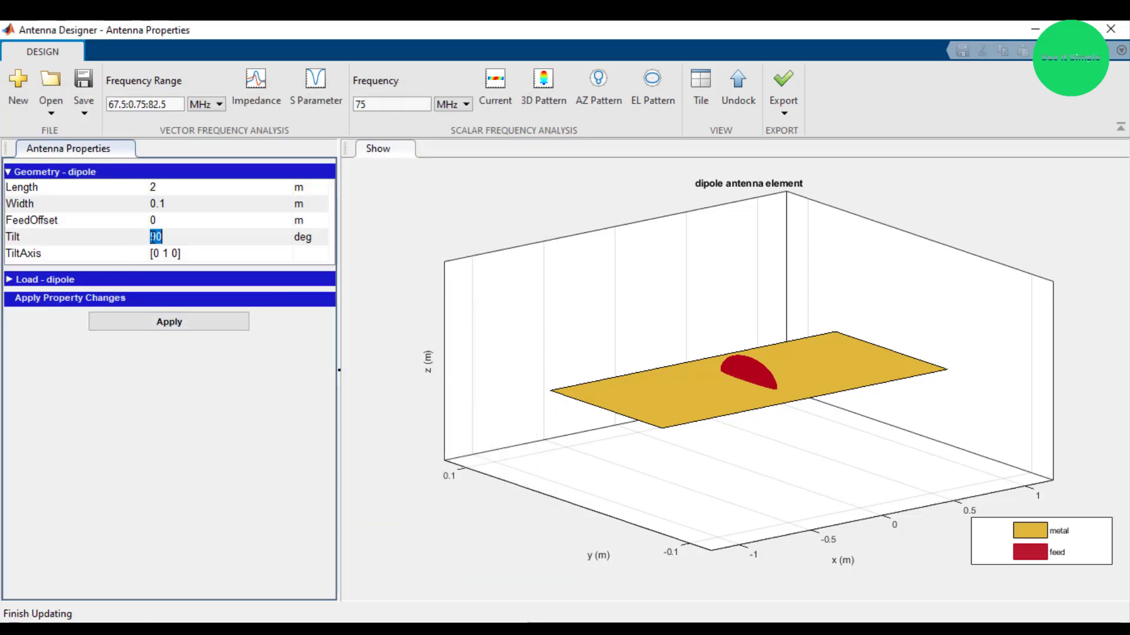
{"action": "left_click", "coordinate": [160, 237]}
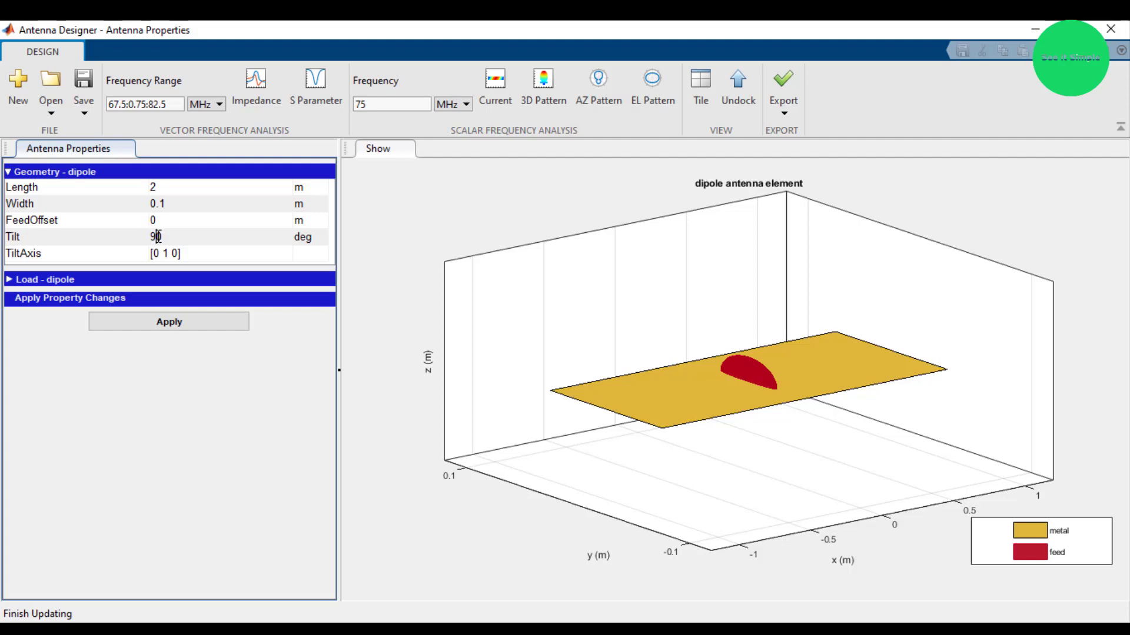
{"action": "key", "text": "BackSpace"}
{"action": "left_click", "coordinate": [174, 320]}
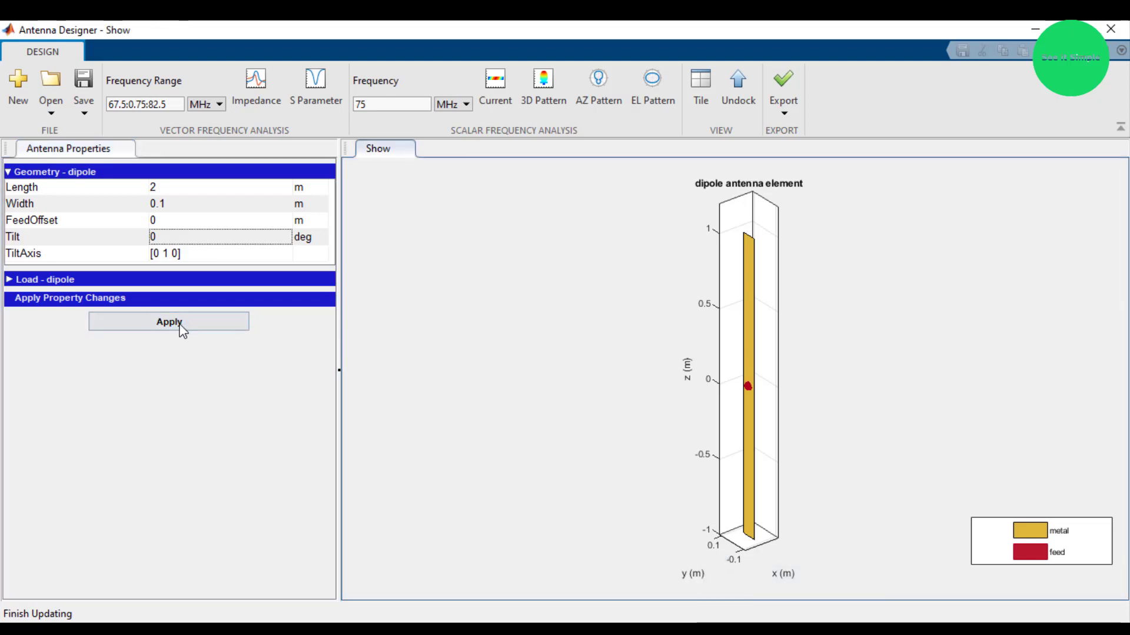
{"action": "left_click", "coordinate": [181, 327]}
{"action": "right_click", "coordinate": [755, 383]}
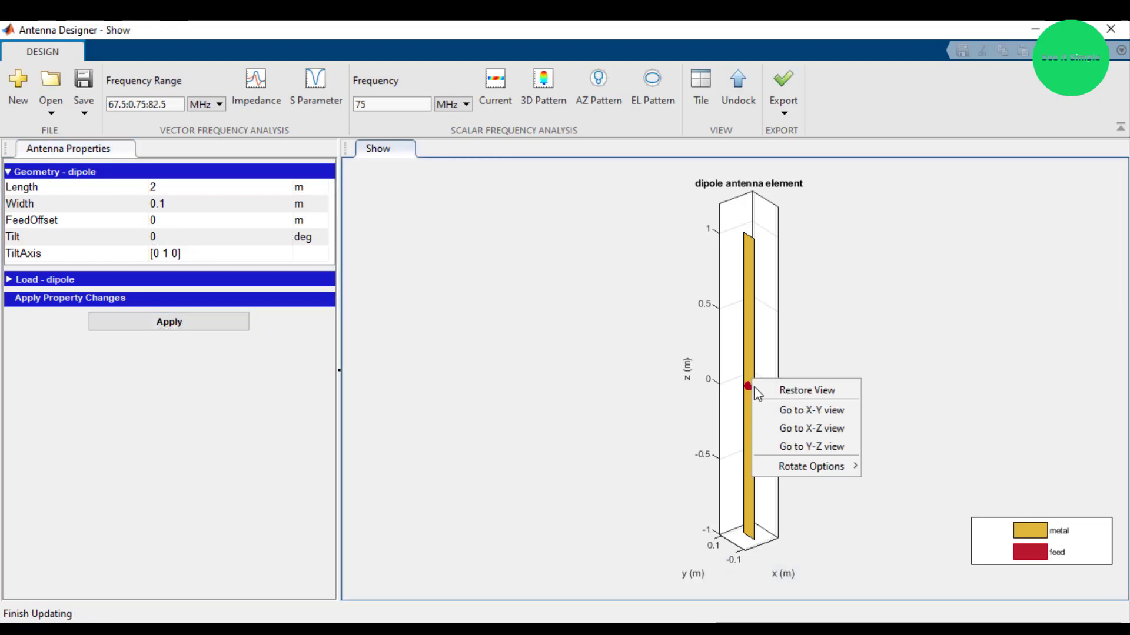
{"action": "mouse_move", "coordinate": [792, 468]}
{"action": "left_click", "coordinate": [889, 503]}
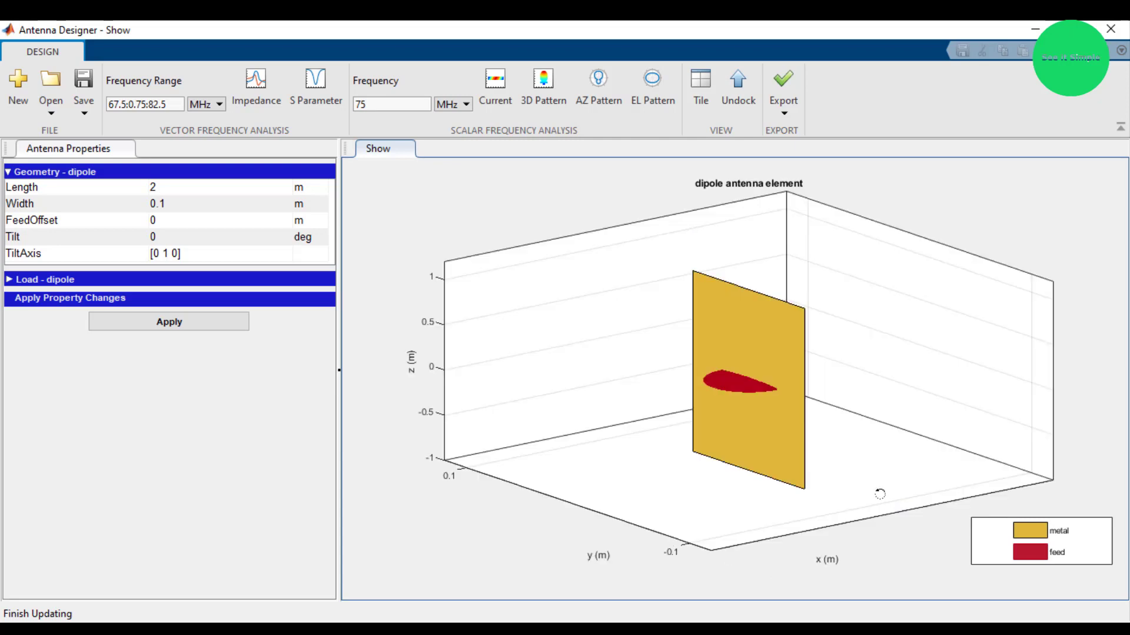
Step: Set the dipole's tilt to 60 degrees, apply it, and stretch the plot's axes to fill the view
{"action": "double_click", "coordinate": [159, 236]}
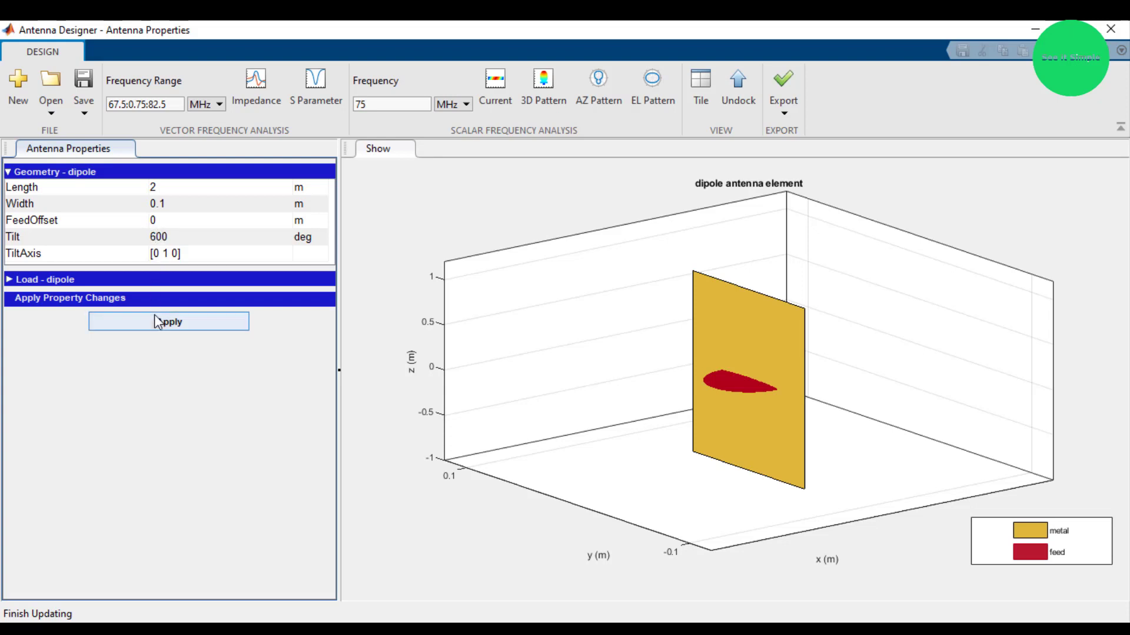
{"action": "key", "text": "BackSpace"}
{"action": "left_click", "coordinate": [168, 322]}
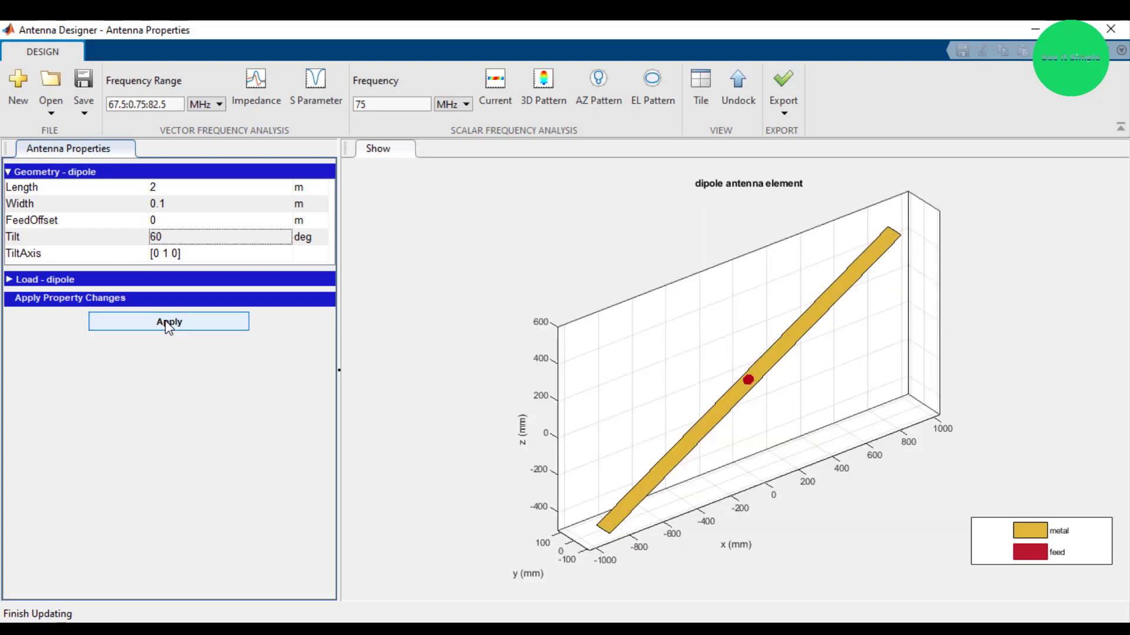
{"action": "right_click", "coordinate": [684, 389]}
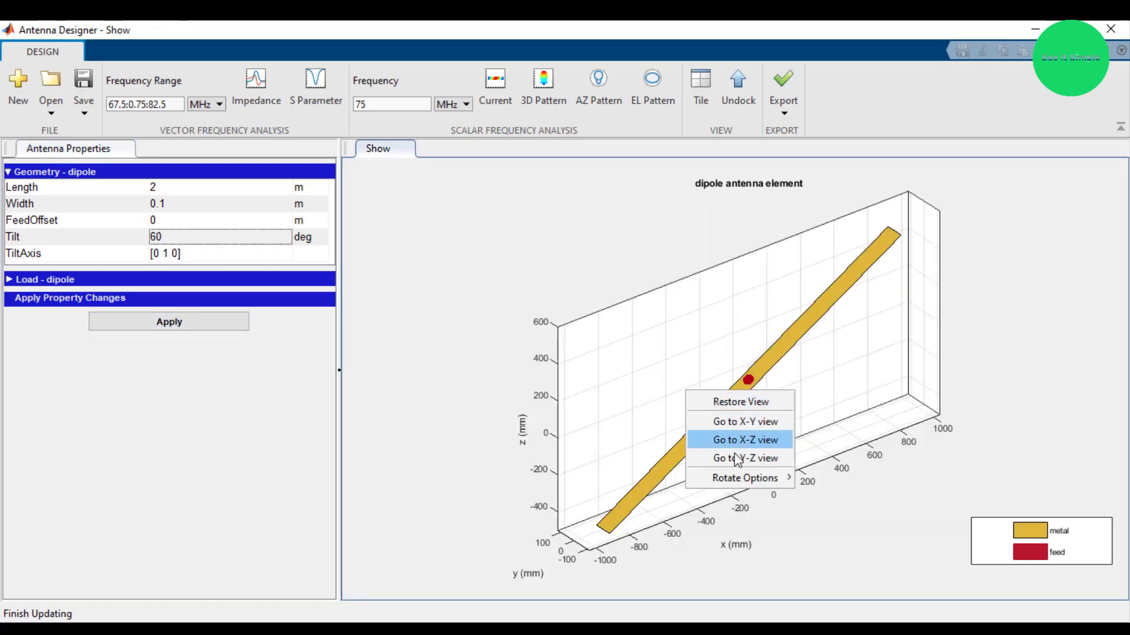
{"action": "mouse_move", "coordinate": [745, 478]}
{"action": "left_click", "coordinate": [894, 516]}
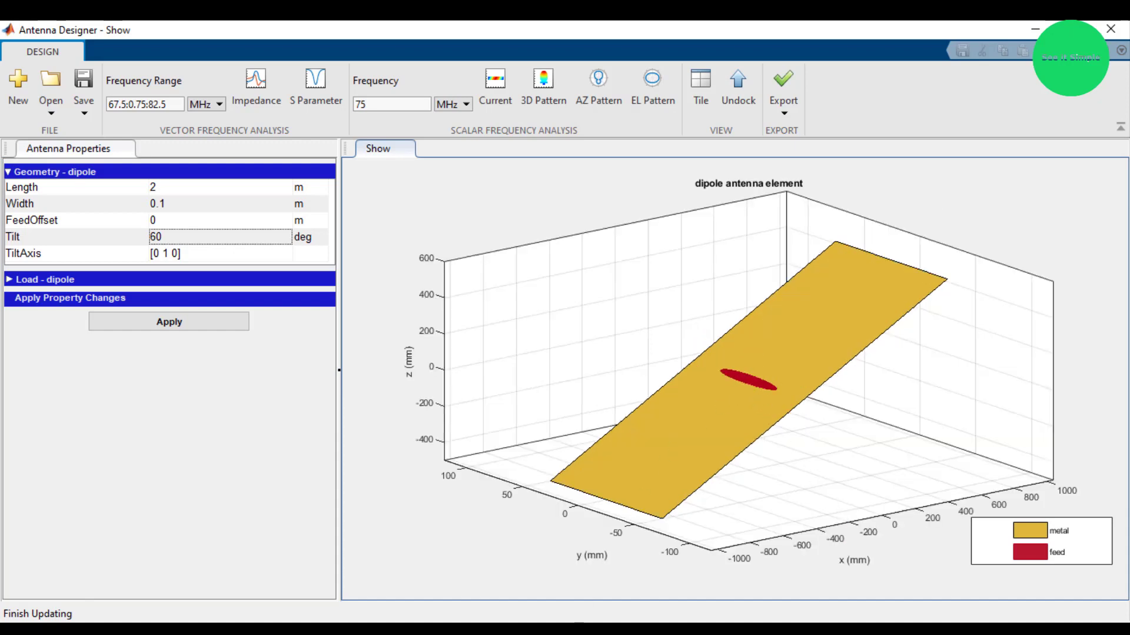
Step: Compare the captured untilted dipole side by side with the 60-degree plot, and minimize the snip
{"action": "left_click", "coordinate": [577, 621]}
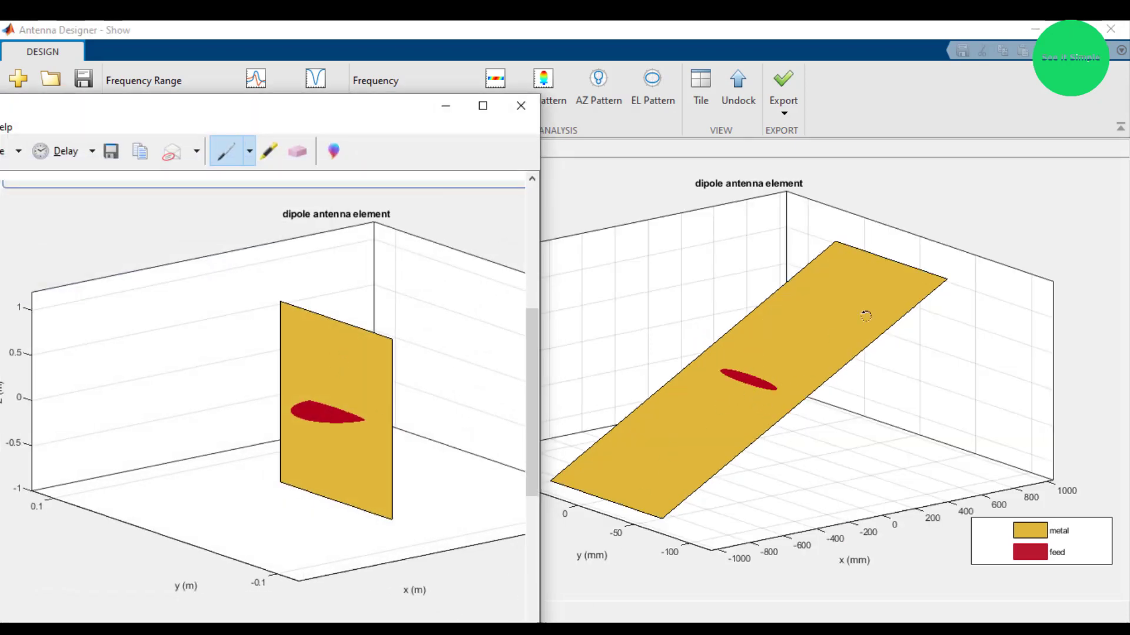
{"action": "left_click_drag", "start_coordinate": [228, 103], "coordinate": [356, 362]}
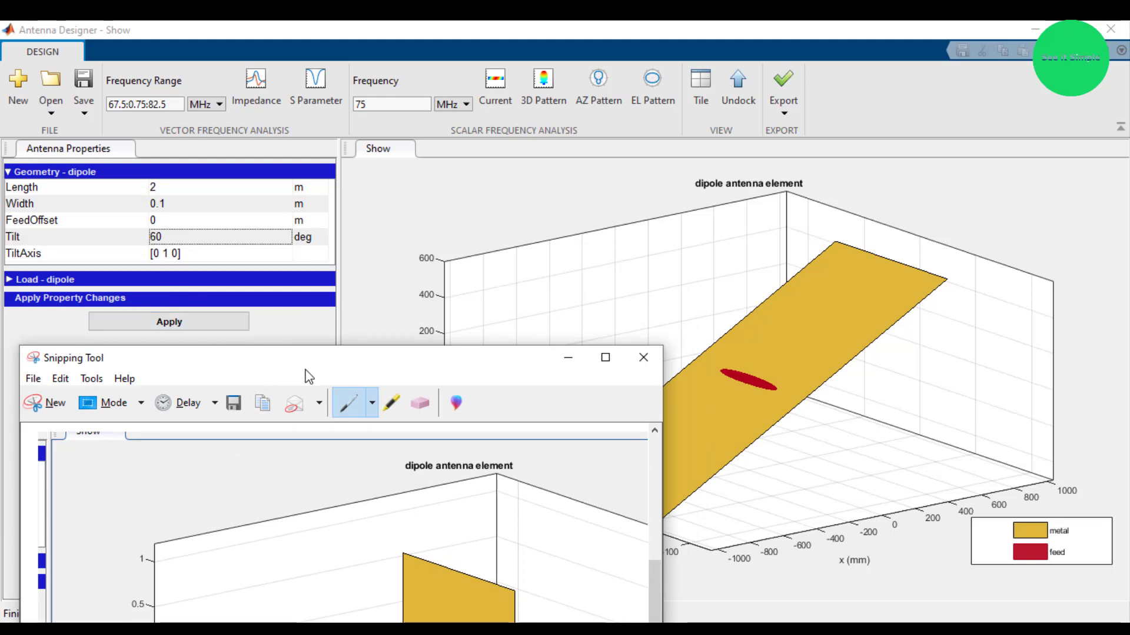
{"action": "left_click_drag", "start_coordinate": [305, 370], "coordinate": [286, 133]}
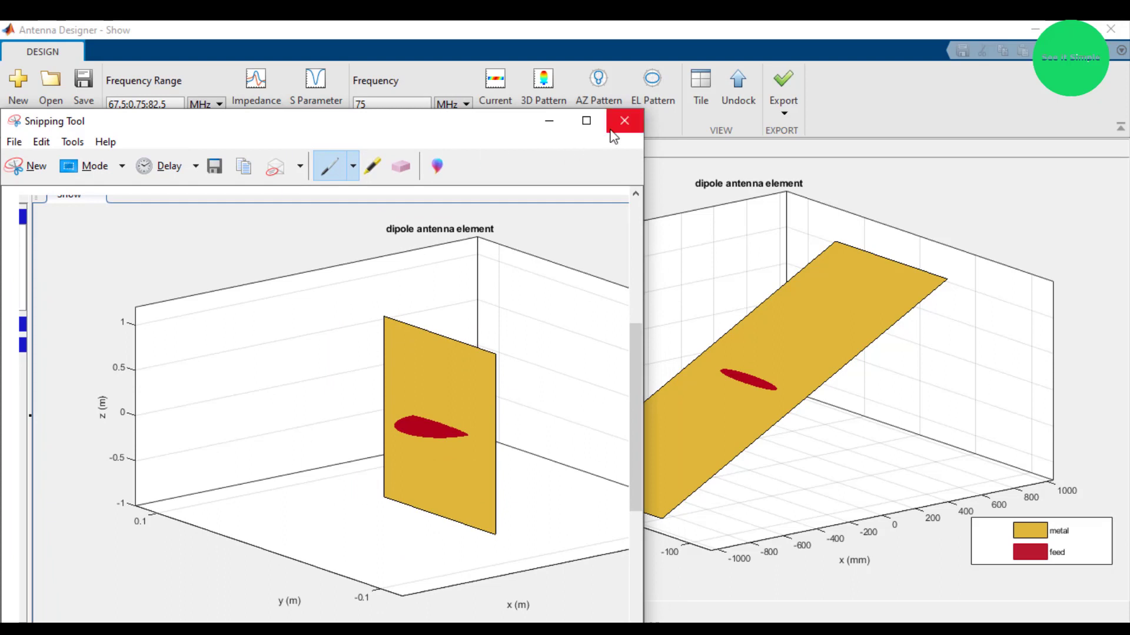
{"action": "left_click", "coordinate": [549, 122]}
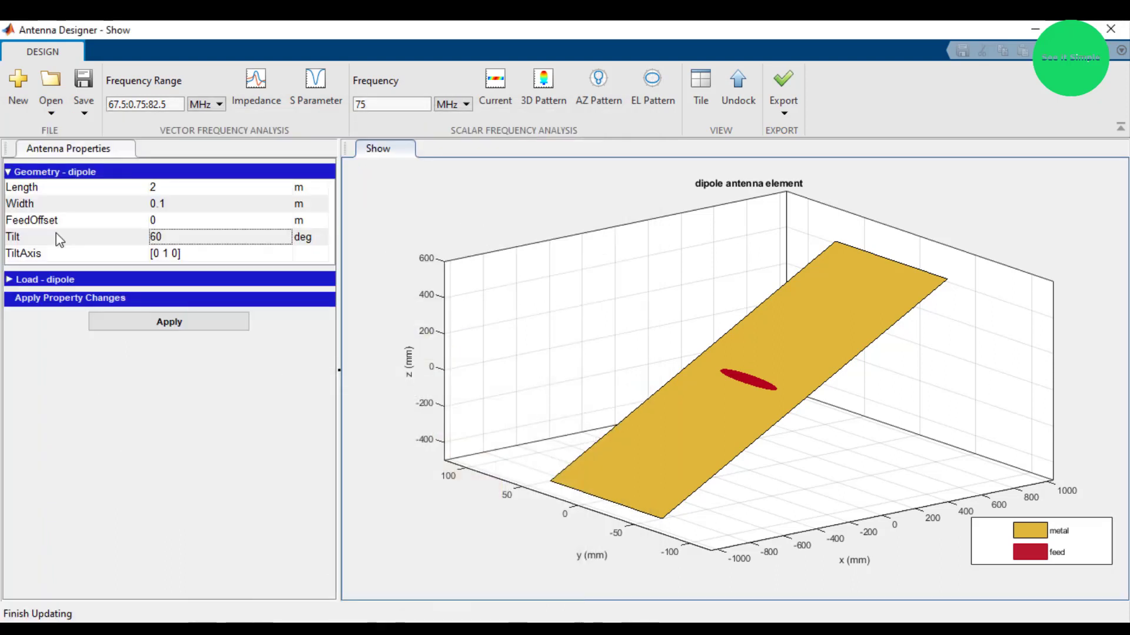
Step: Return the dipole's tilt from the Y-axis example to 0 degrees and apply the change
{"action": "left_click", "coordinate": [157, 235]}
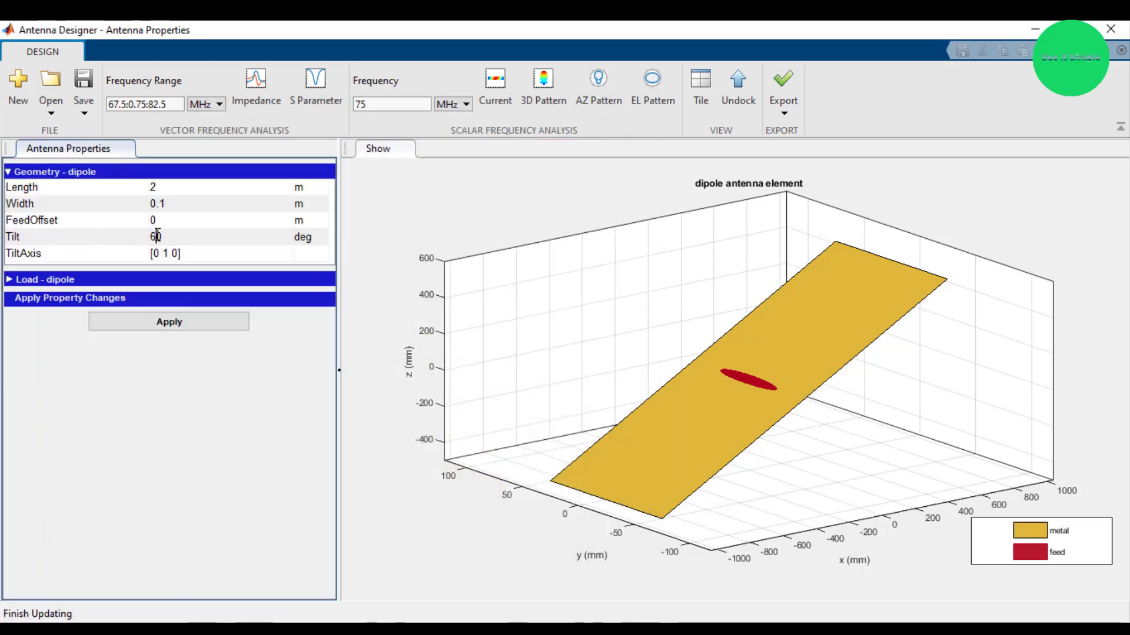
{"action": "key", "text": "BackSpace"}
{"action": "left_click", "coordinate": [160, 324]}
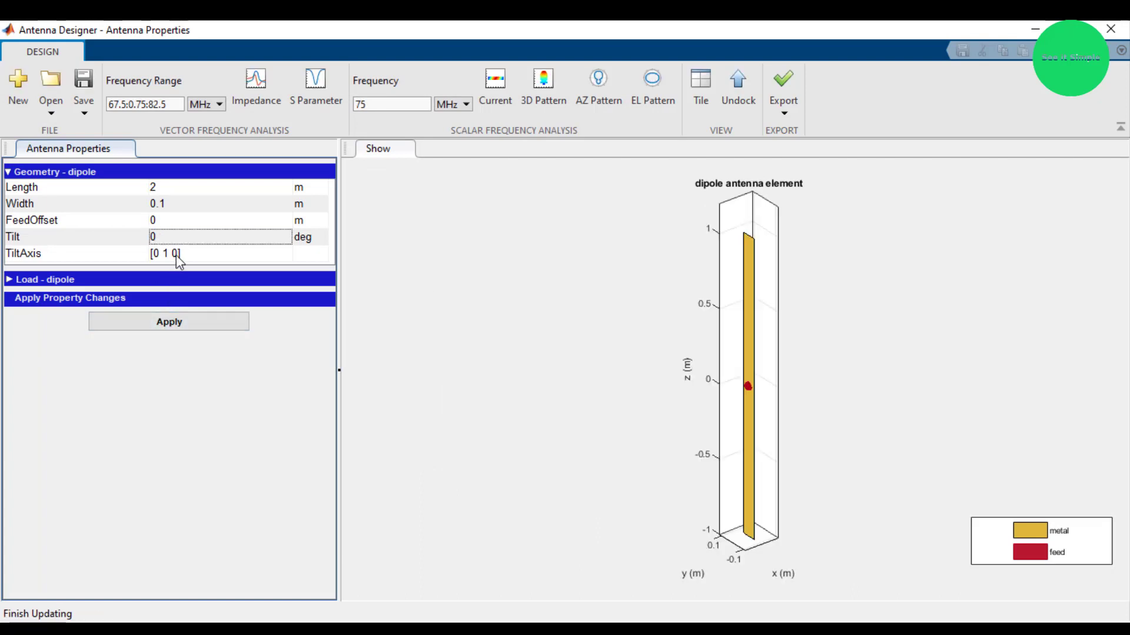
Step: Set the dipole's tilt axis to [0 0 1] for rotation about the Z axis and apply the change
{"action": "left_click", "coordinate": [175, 255]}
{"action": "left_click", "coordinate": [178, 254]}
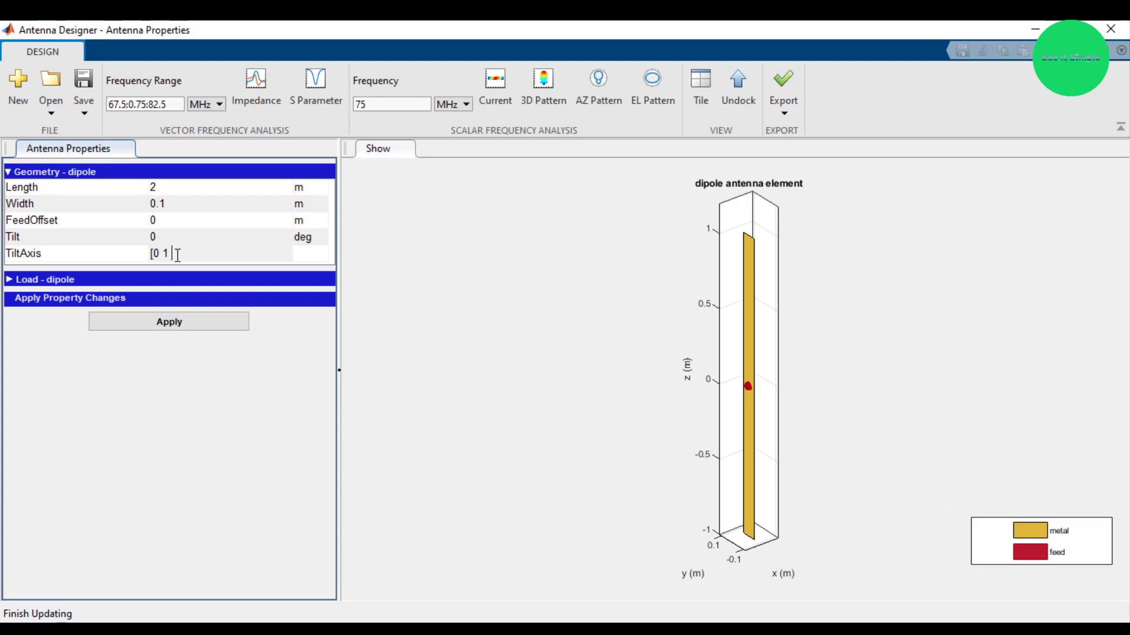
{"action": "type", "text": "1]"}
{"action": "double_click", "coordinate": [156, 237]}
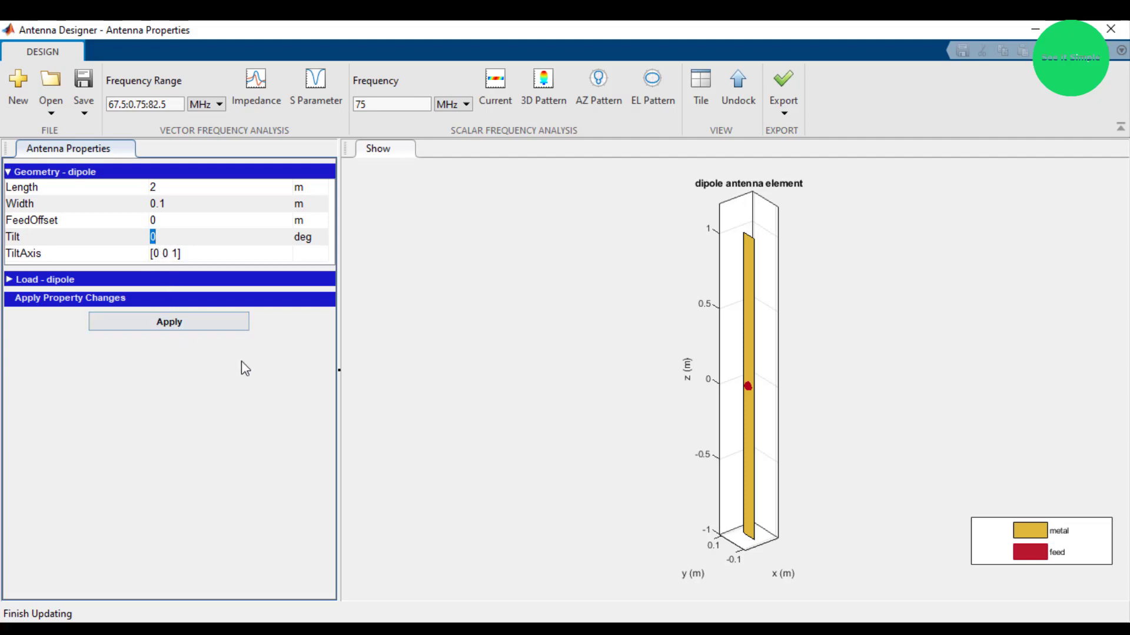
{"action": "left_click", "coordinate": [196, 319]}
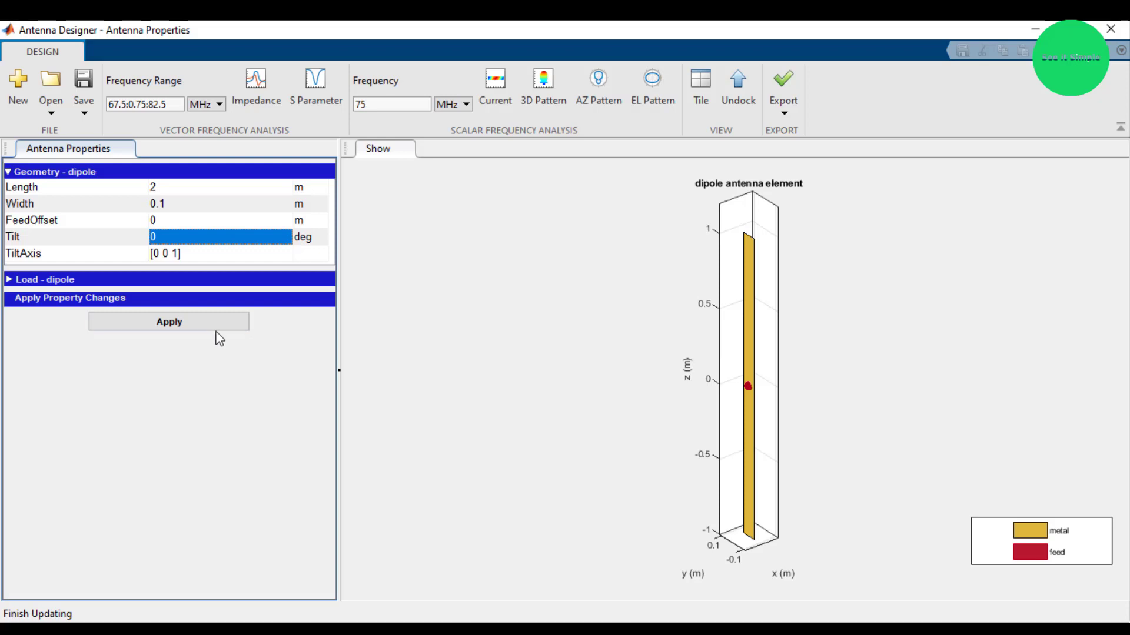
Step: Stretch the untilted dipole plot's axes to fill the view, and close the captured snip without saving
{"action": "right_click", "coordinate": [756, 408]}
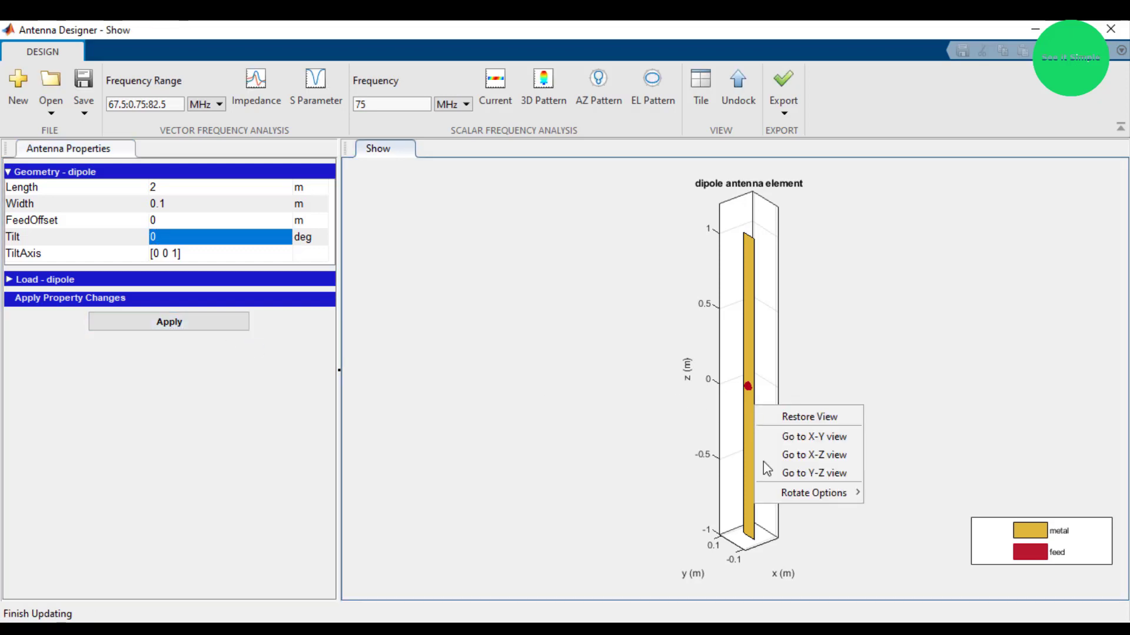
{"action": "mouse_move", "coordinate": [798, 493]}
{"action": "left_click", "coordinate": [889, 531]}
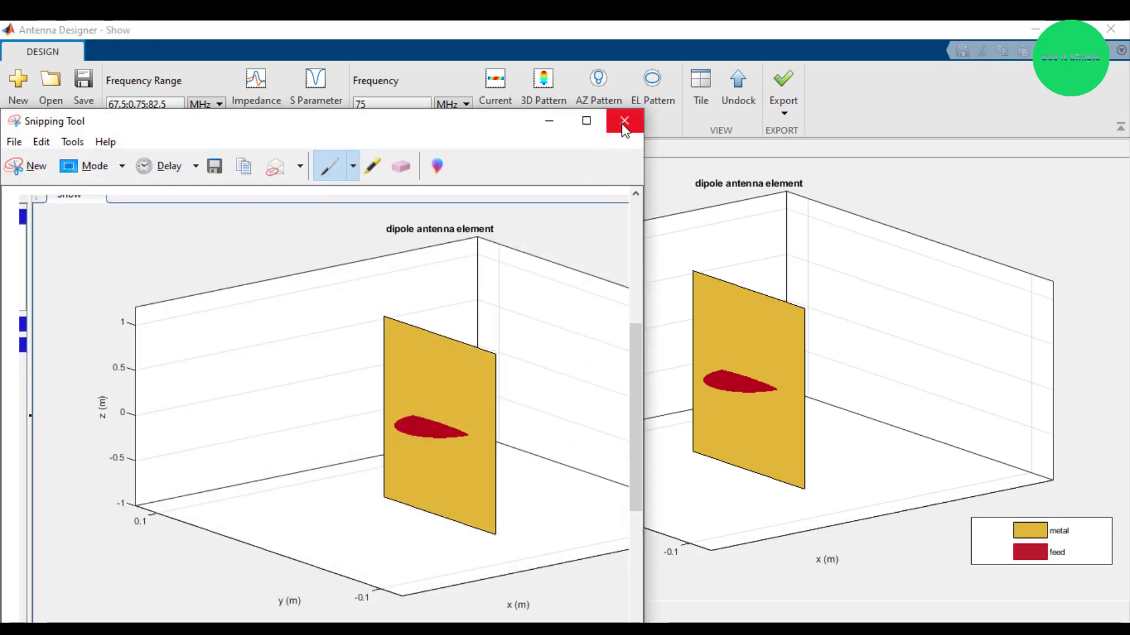
{"action": "left_click", "coordinate": [622, 125]}
{"action": "left_click", "coordinate": [390, 405]}
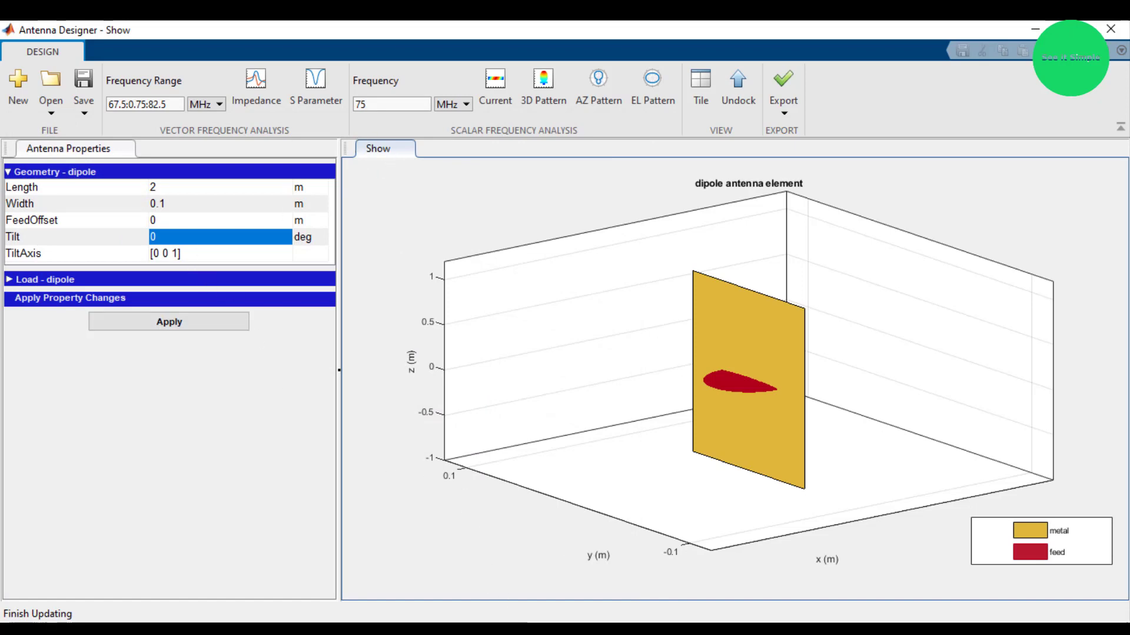
Step: Capture a snip of the untilted dipole plot with its stretched axes, and minimize the Snipping Tool
{"action": "left_click", "coordinate": [46, 274]}
{"action": "left_click_drag", "start_coordinate": [336, 144], "coordinate": [1112, 575]}
{"action": "left_click", "coordinate": [1029, 35]}
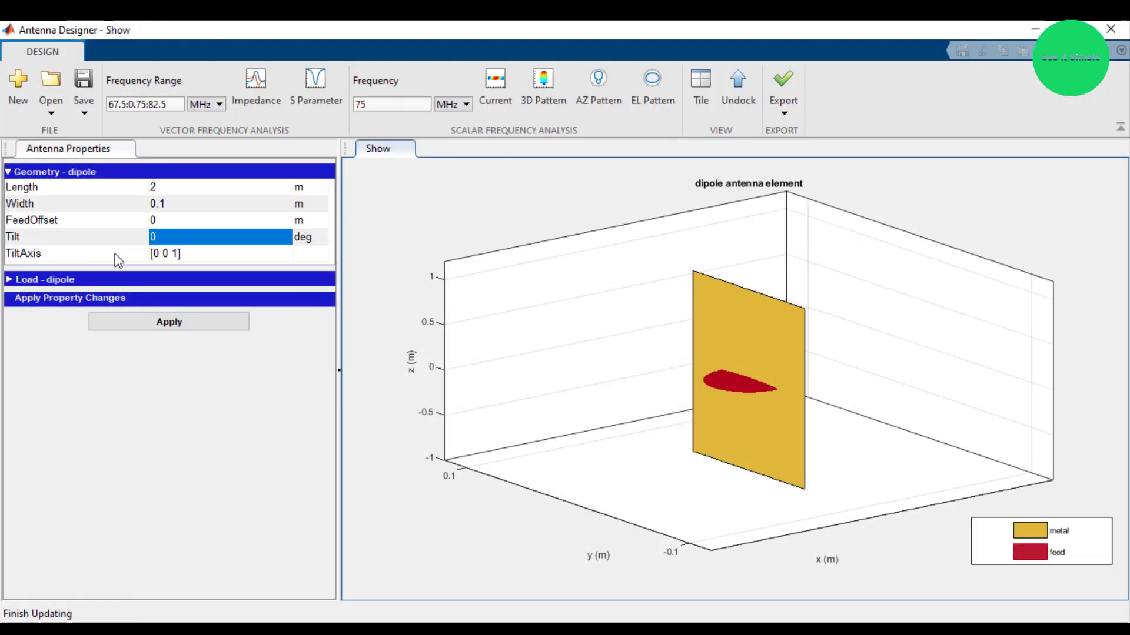
Step: Tilt the dipole 90 degrees about the Z axis, apply the change, and stretch the plot's axes to fill the view
{"action": "left_click", "coordinate": [153, 239]}
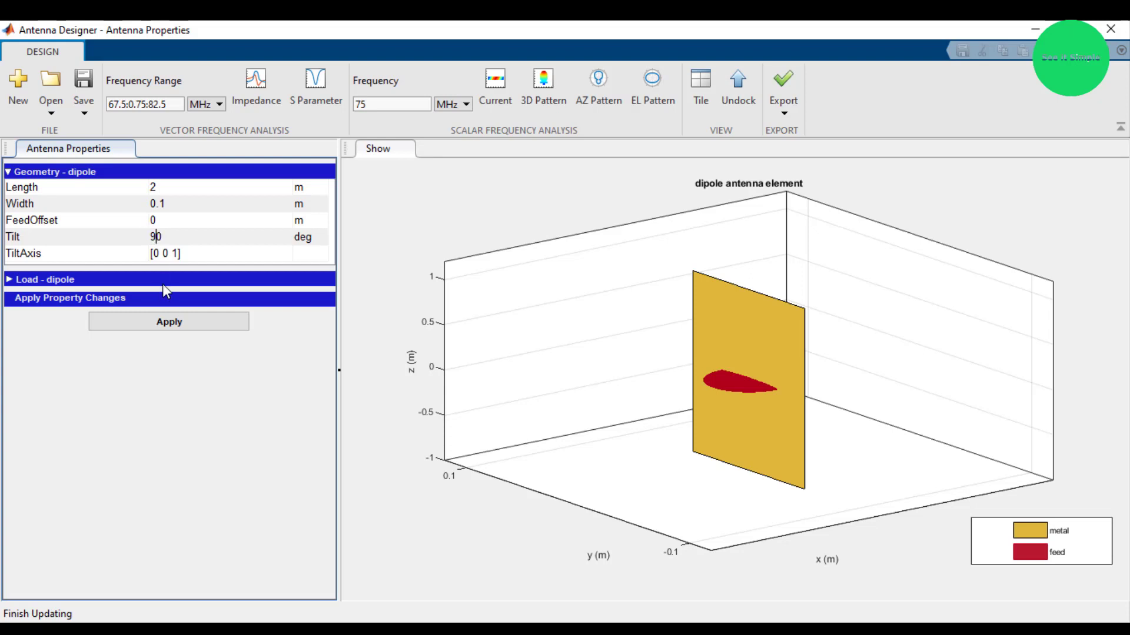
{"action": "left_click", "coordinate": [170, 326]}
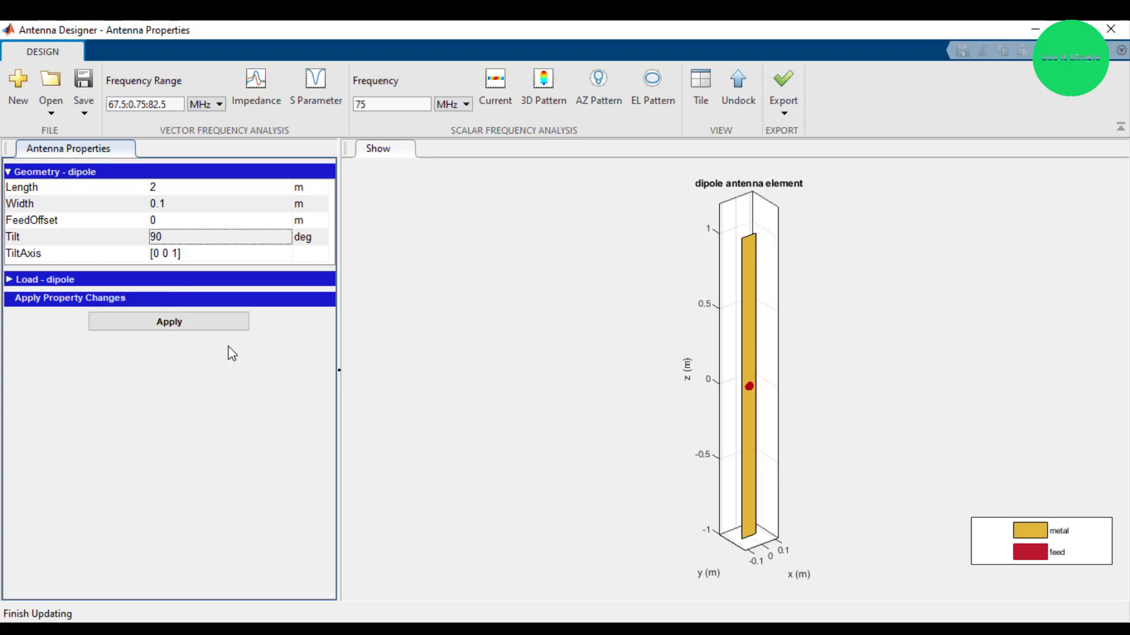
{"action": "right_click", "coordinate": [747, 390]}
{"action": "mouse_move", "coordinate": [824, 480]}
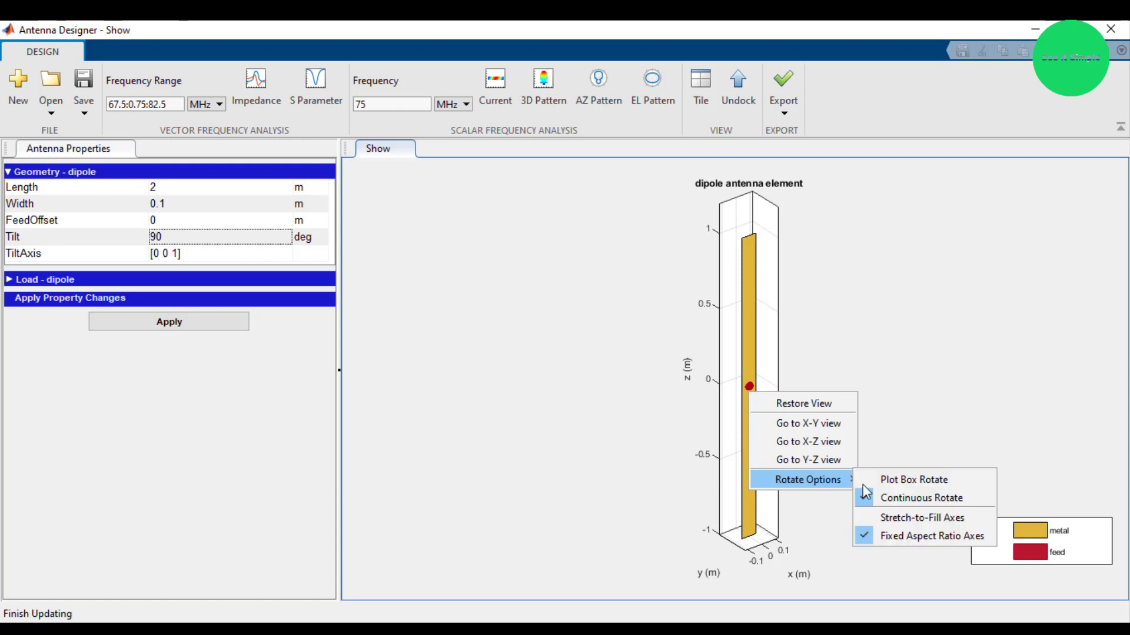
{"action": "left_click", "coordinate": [892, 519]}
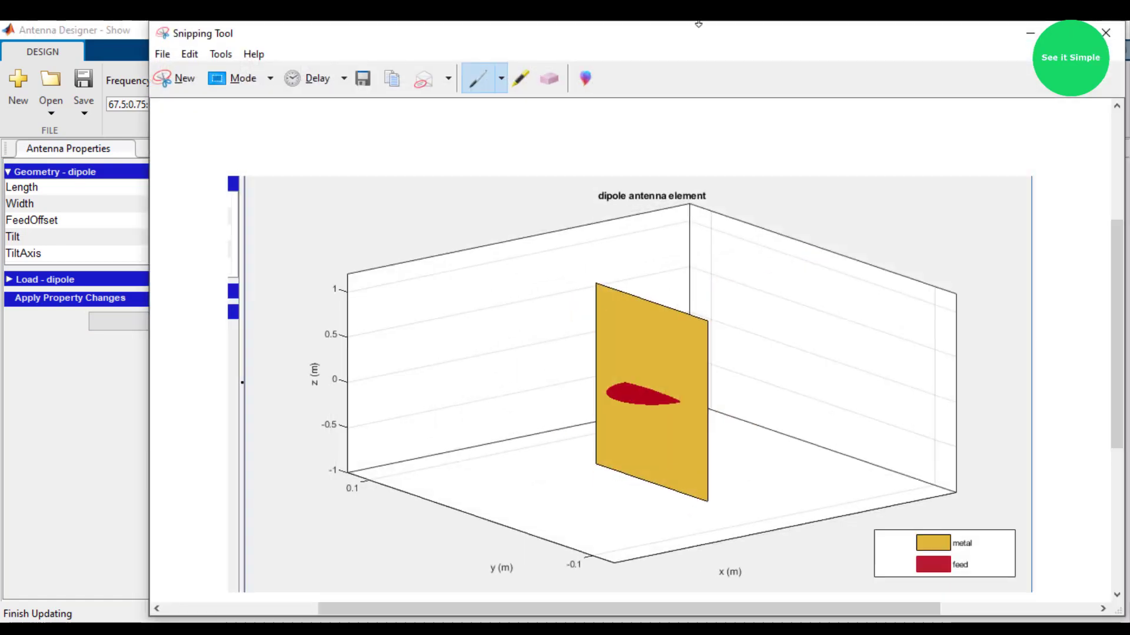
Step: Compare the captured untilted dipole side by side with the 90-degree Z-axis plot, and close the snip without saving
{"action": "left_click_drag", "start_coordinate": [696, 37], "coordinate": [223, 101]}
{"action": "left_click_drag", "start_coordinate": [86, 106], "coordinate": [476, 86]}
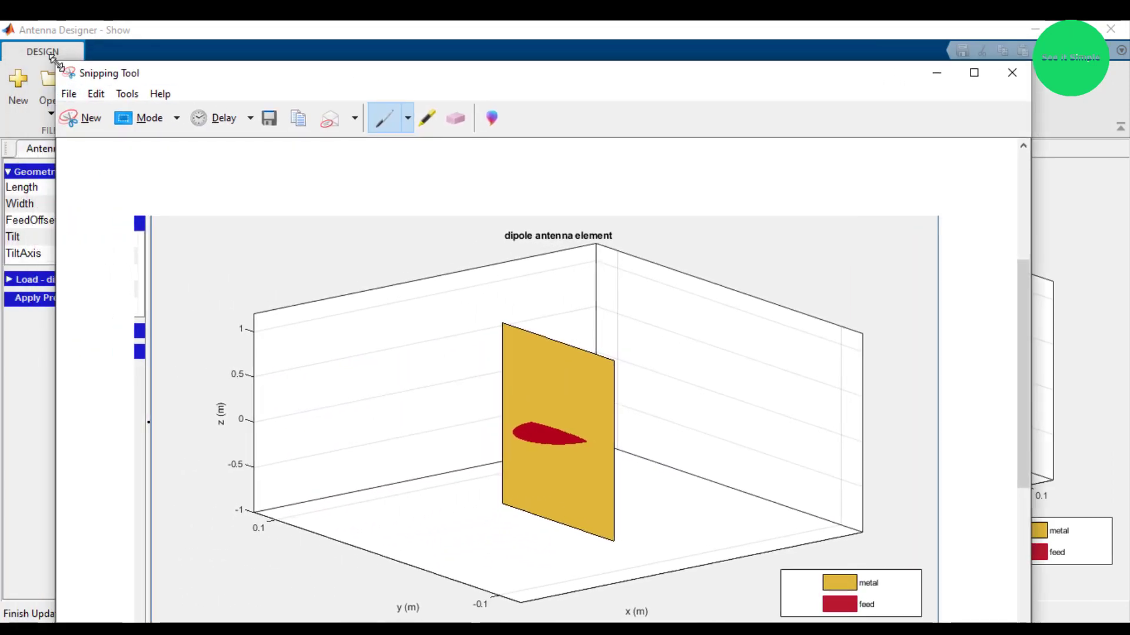
{"action": "left_click_drag", "start_coordinate": [56, 61], "coordinate": [490, 193]}
{"action": "left_click_drag", "start_coordinate": [705, 214], "coordinate": [235, 140]}
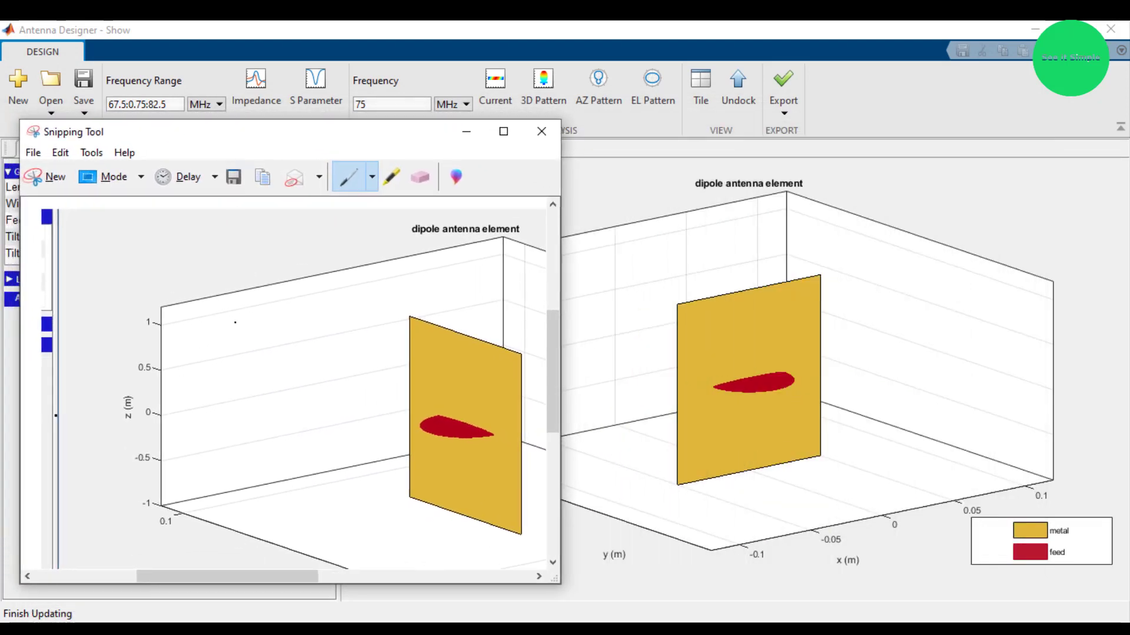
{"action": "left_click_drag", "start_coordinate": [298, 575], "coordinate": [372, 578]}
{"action": "scroll", "coordinate": [285, 382], "scroll_direction": "down", "scroll_amount": 1}
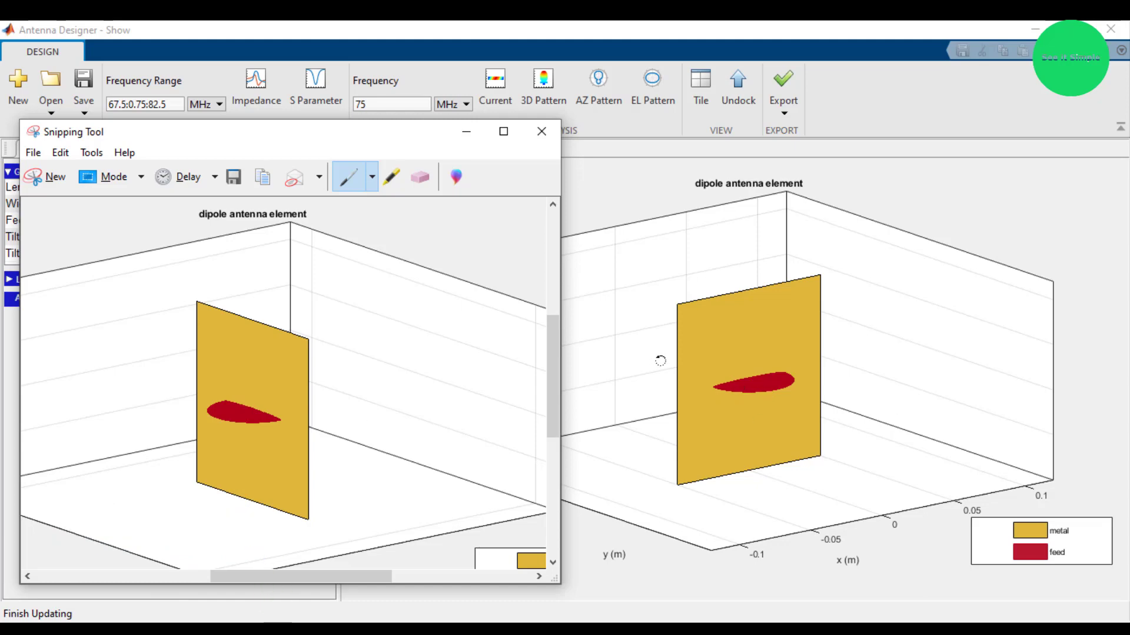
{"action": "left_click", "coordinate": [542, 131]}
{"action": "left_click", "coordinate": [365, 367]}
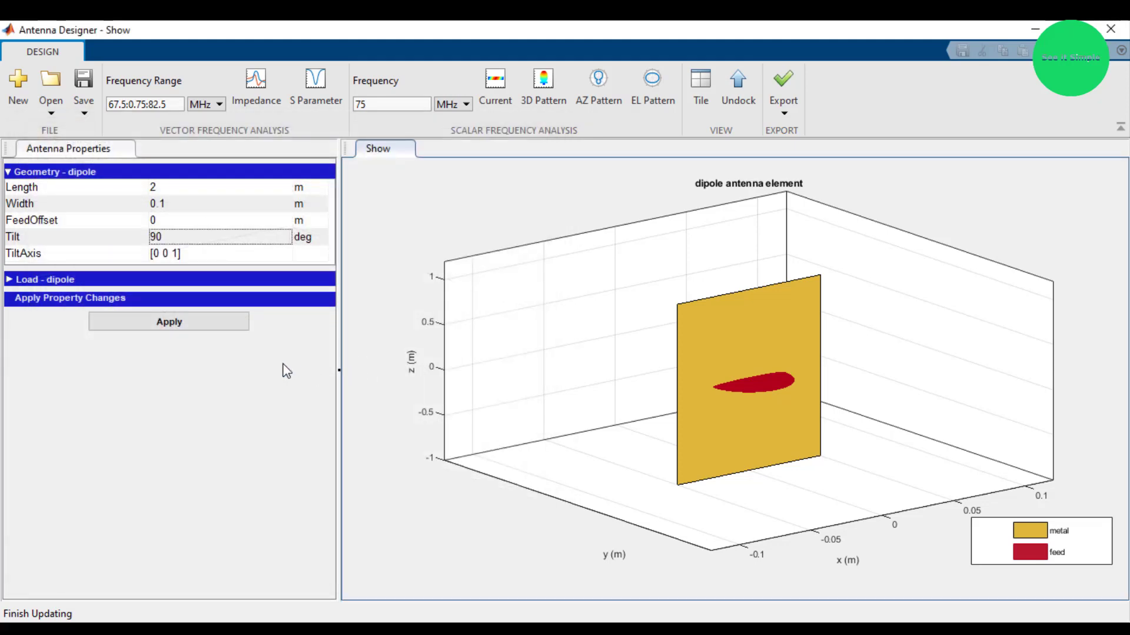